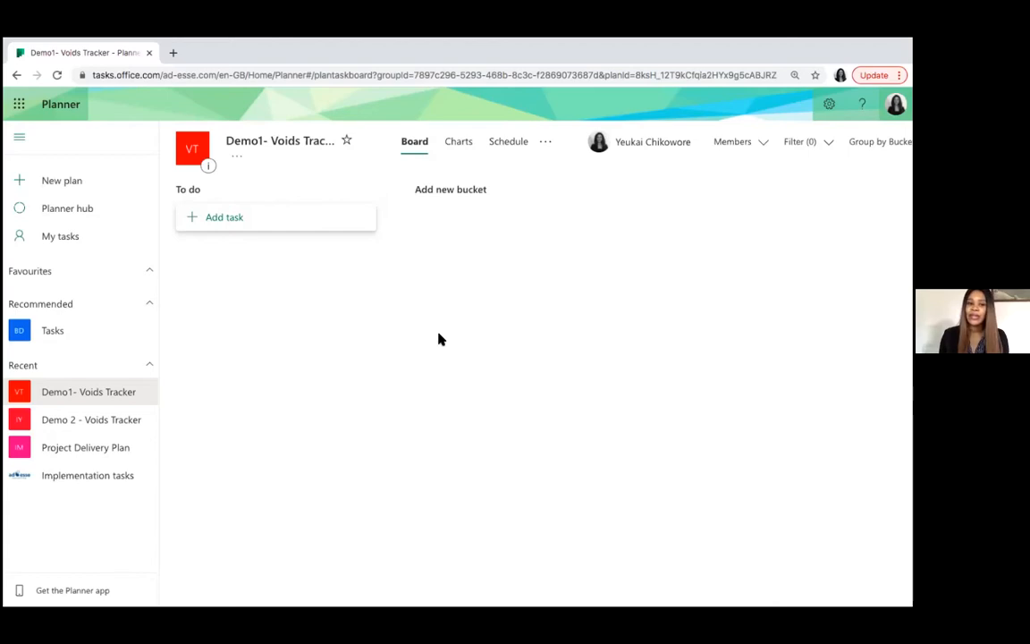
- Open the Demo 2 - Voids Tracker plan from the Recent list
{"action": "left_click", "coordinate": [91, 422]}
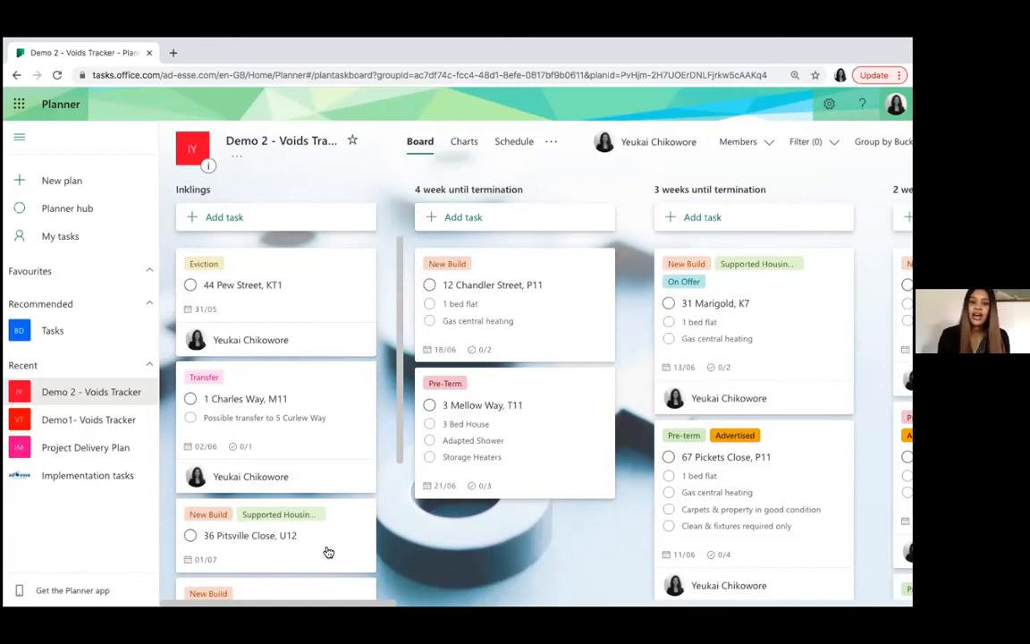
- Browse right across every bucket of the Demo 2 board
{"action": "scroll", "coordinate": [537, 385], "scroll_direction": "right", "scroll_amount": 4}
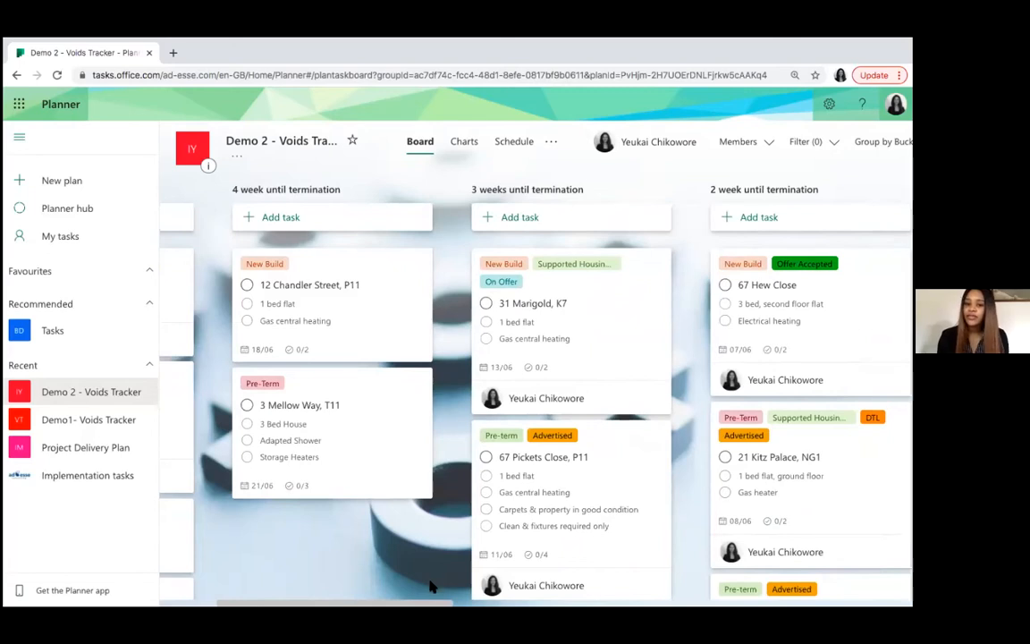
{"action": "left_click_drag", "start_coordinate": [447, 603], "coordinate": [739, 603]}
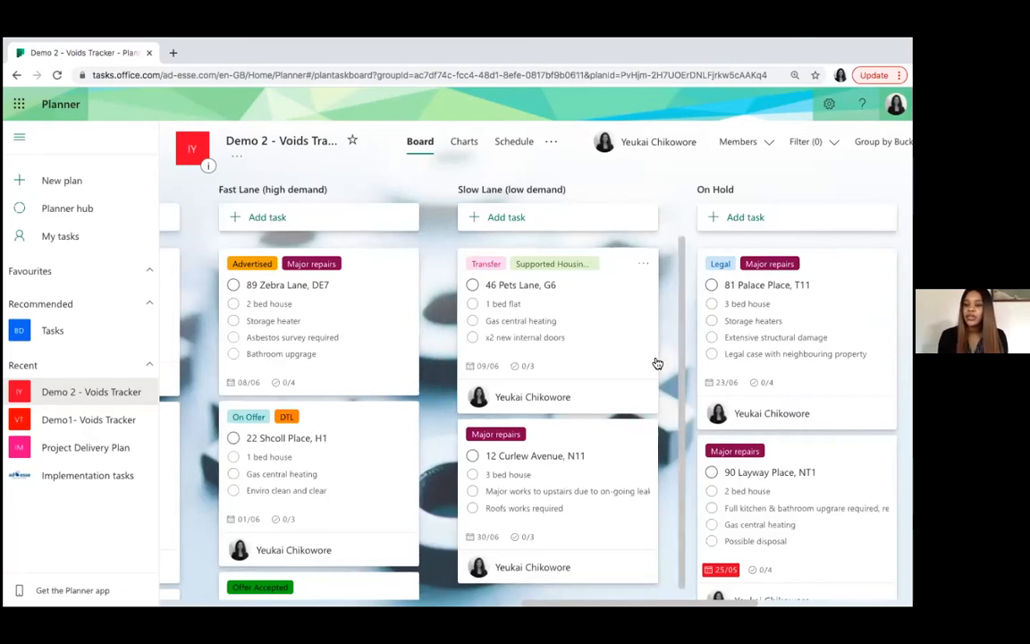
{"action": "left_click_drag", "start_coordinate": [555, 603], "coordinate": [628, 603]}
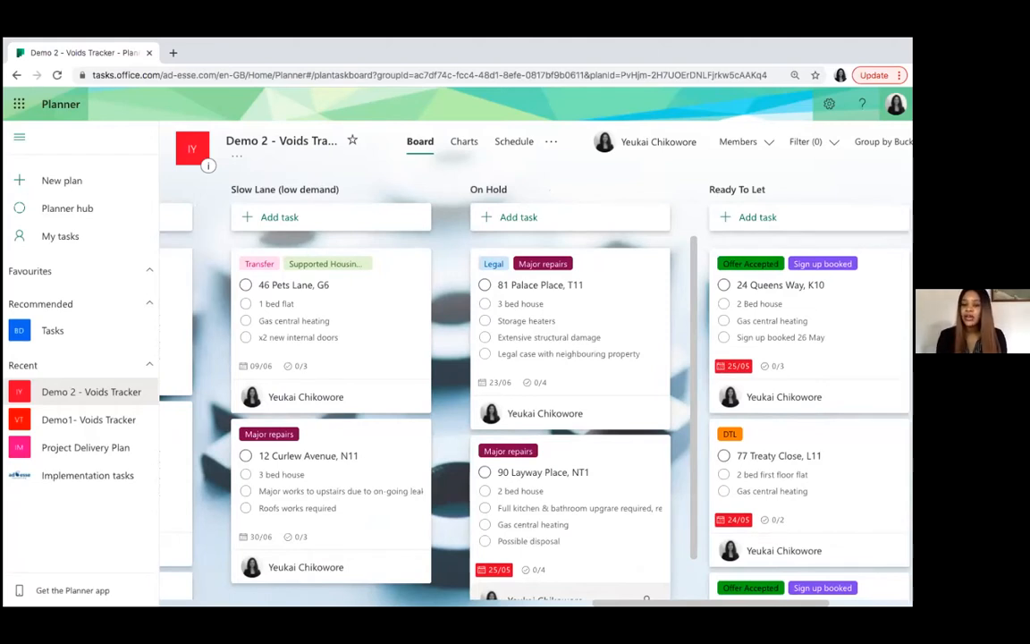
{"action": "left_click_drag", "start_coordinate": [646, 597], "coordinate": [743, 575]}
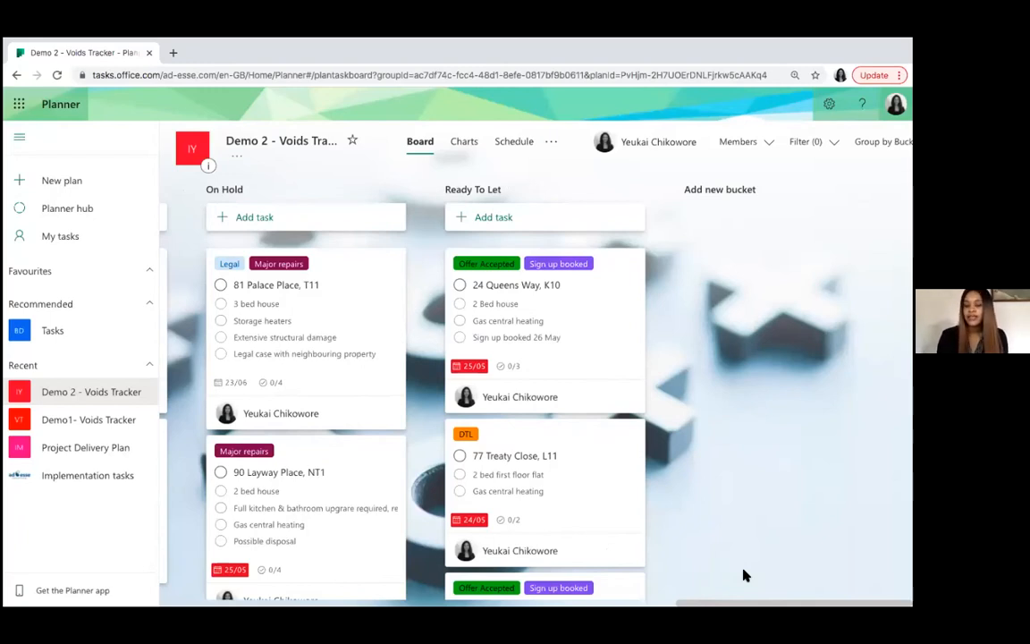
{"action": "scroll", "coordinate": [453, 503], "scroll_direction": "left", "scroll_amount": 10}
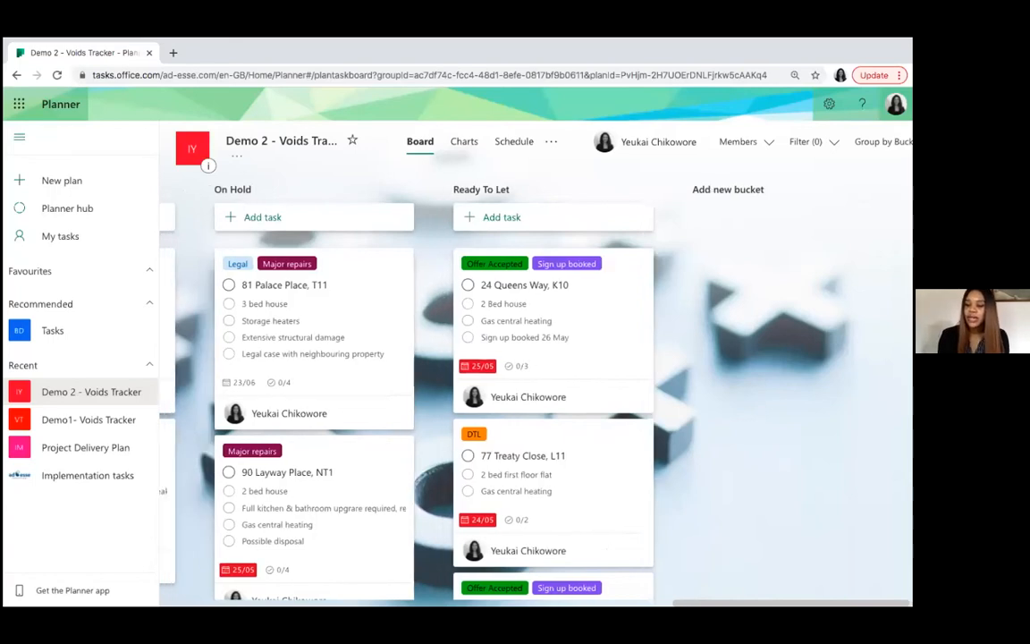
{"action": "scroll", "coordinate": [438, 579], "scroll_direction": "left", "scroll_amount": 8}
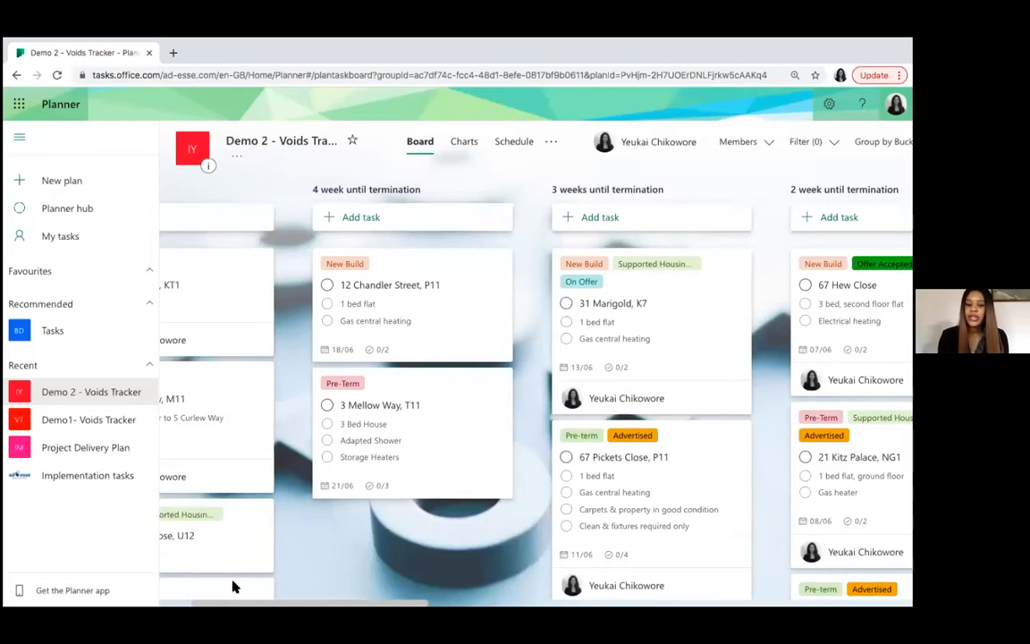
{"action": "scroll", "coordinate": [234, 586], "scroll_direction": "left", "scroll_amount": 2}
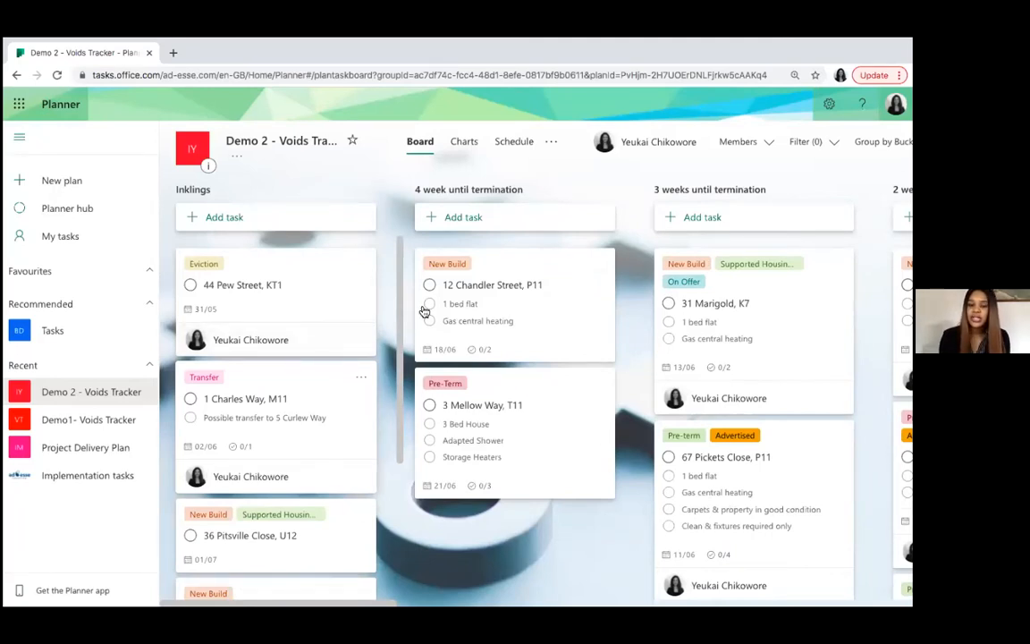
{"action": "mouse_move", "coordinate": [399, 285]}
{"action": "left_mouse_down"}
{"action": "mouse_move", "coordinate": [399, 351]}
{"action": "mouse_move", "coordinate": [402, 311]}
{"action": "mouse_move", "coordinate": [399, 339]}
{"action": "mouse_move", "coordinate": [387, 285]}
{"action": "left_mouse_up"}
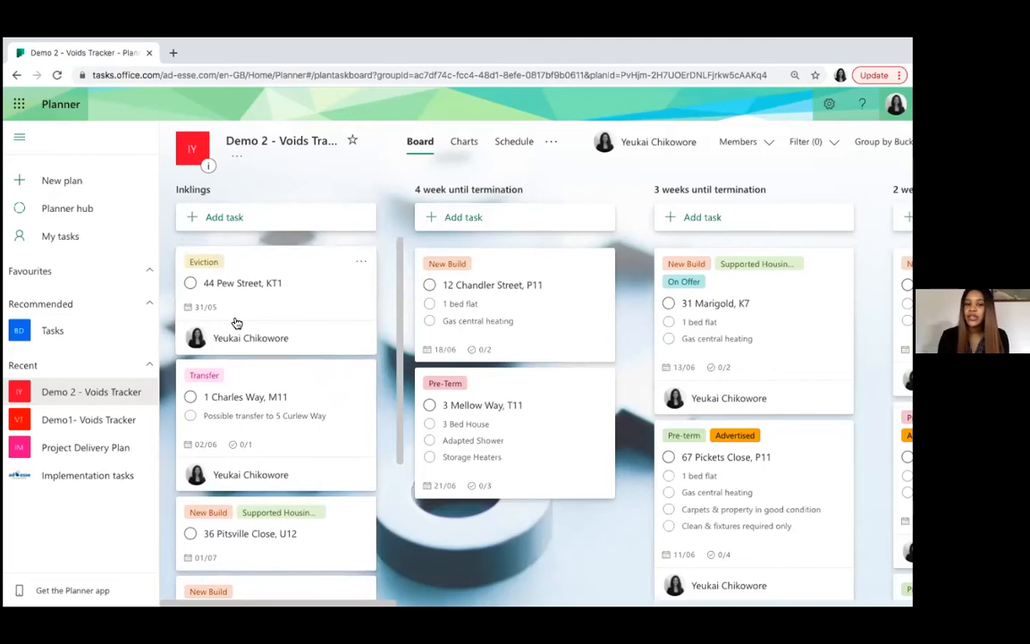
{"action": "left_click", "coordinate": [238, 260]}
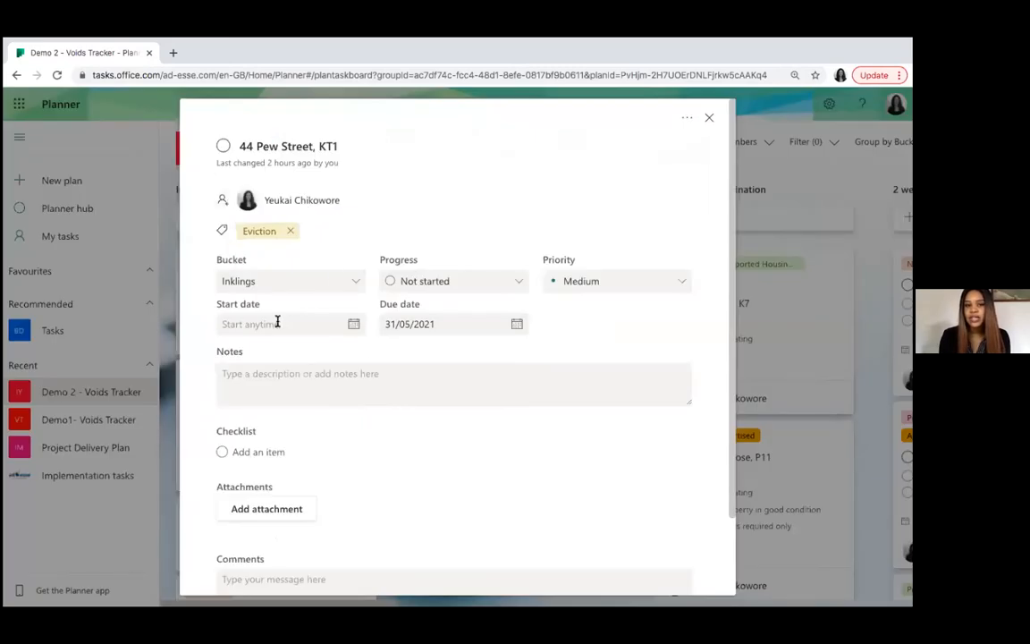
{"action": "left_click", "coordinate": [290, 153]}
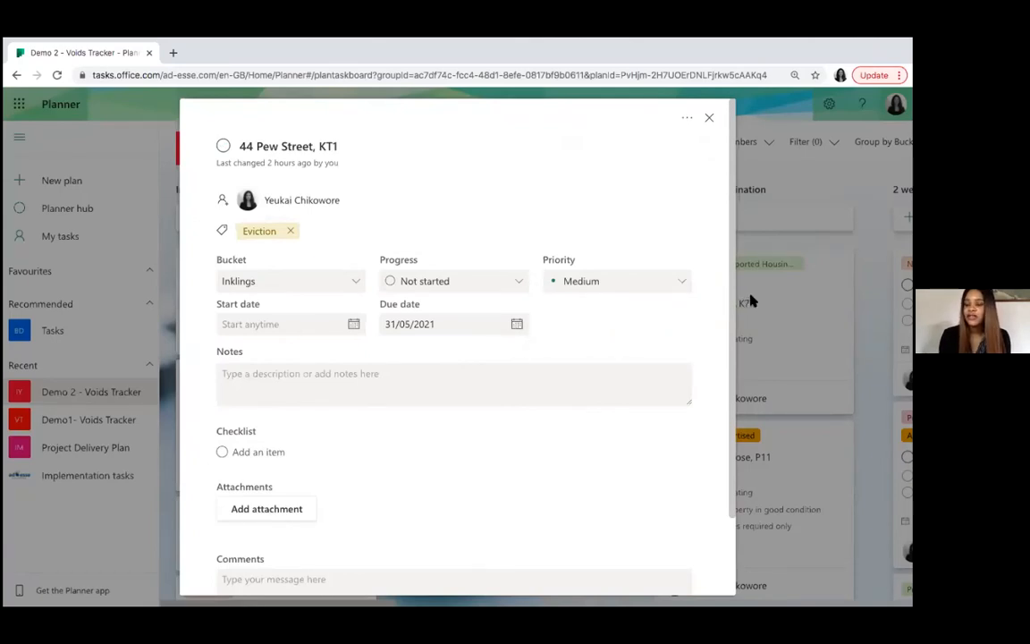
{"action": "left_click", "coordinate": [517, 324]}
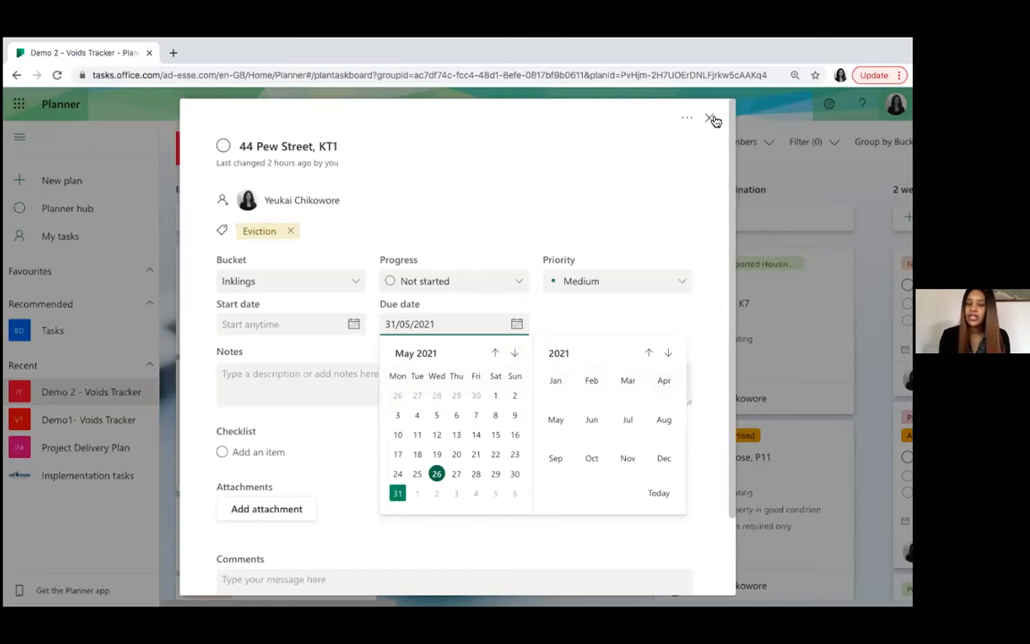
{"action": "left_click", "coordinate": [259, 145]}
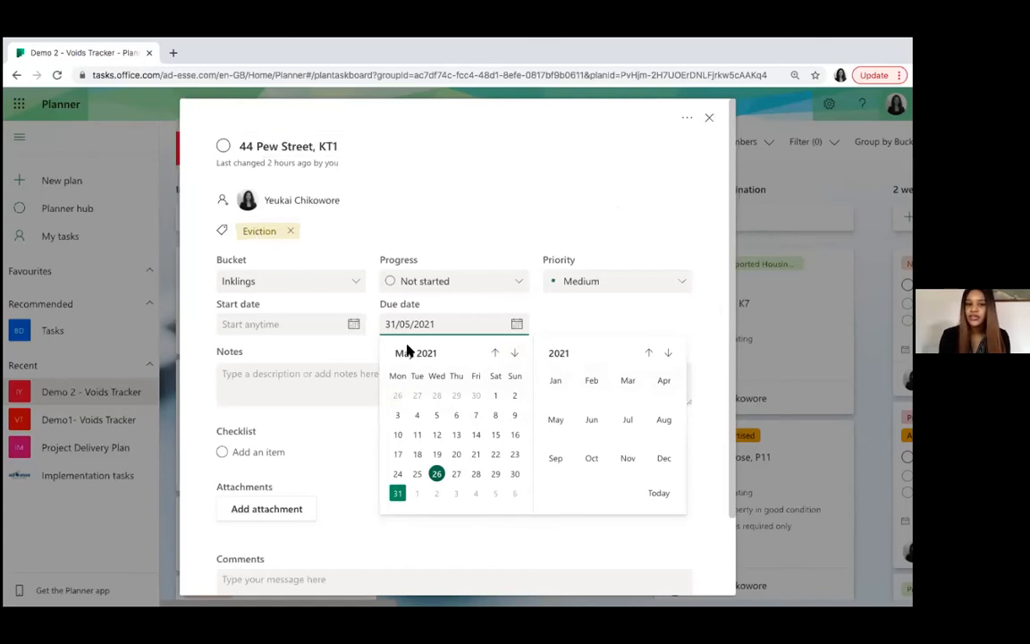
{"action": "left_click", "coordinate": [708, 118]}
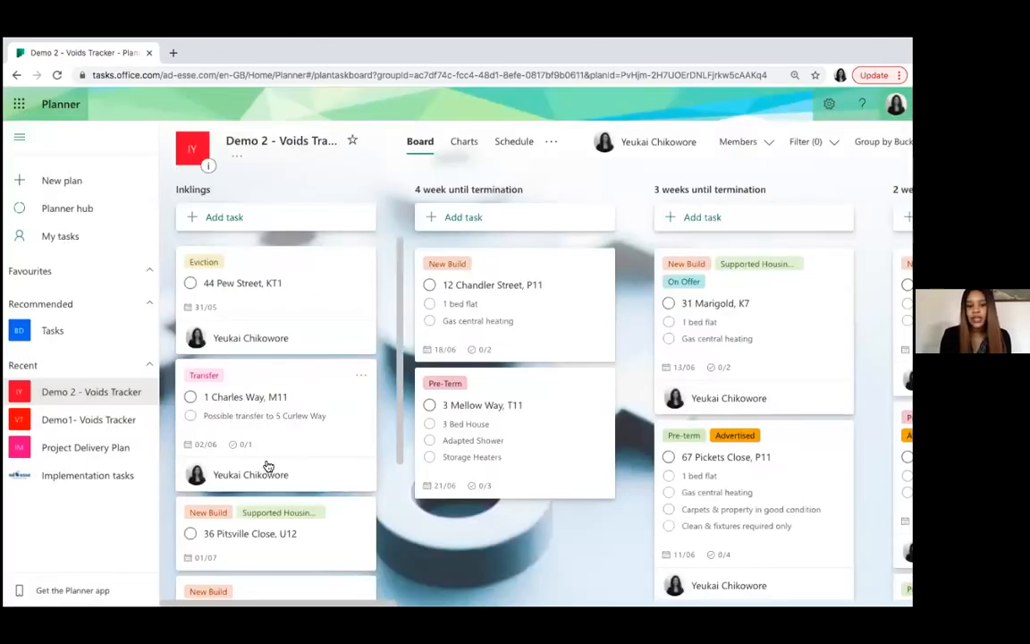
{"action": "scroll", "coordinate": [276, 336], "scroll_direction": "down", "scroll_amount": 2}
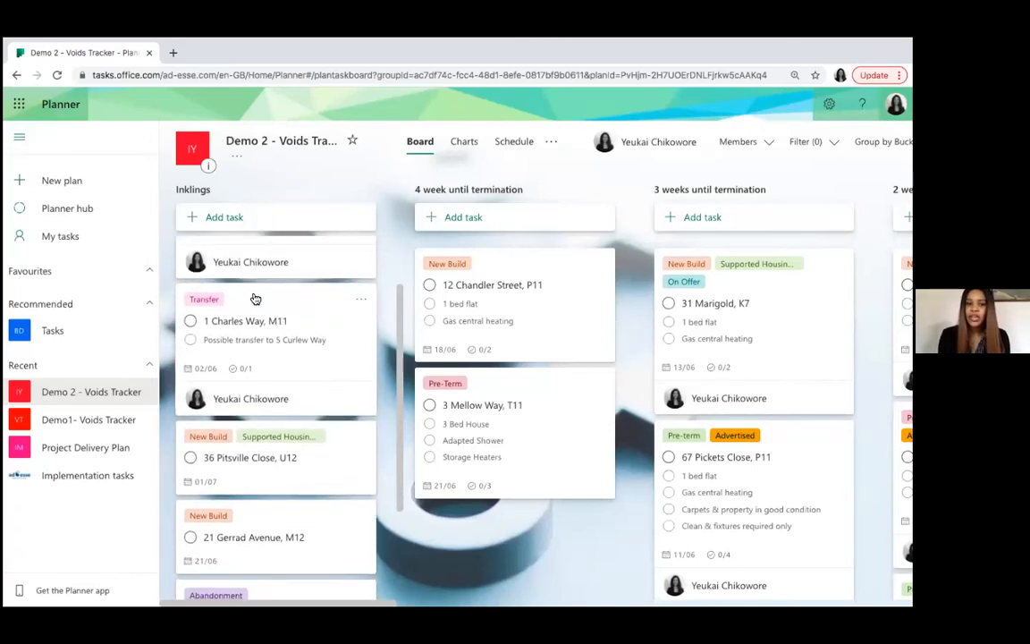
{"action": "left_click_drag", "start_coordinate": [256, 300], "coordinate": [256, 308]}
{"action": "scroll", "coordinate": [259, 312], "scroll_direction": "up", "scroll_amount": 2}
{"action": "left_click", "coordinate": [262, 300]}
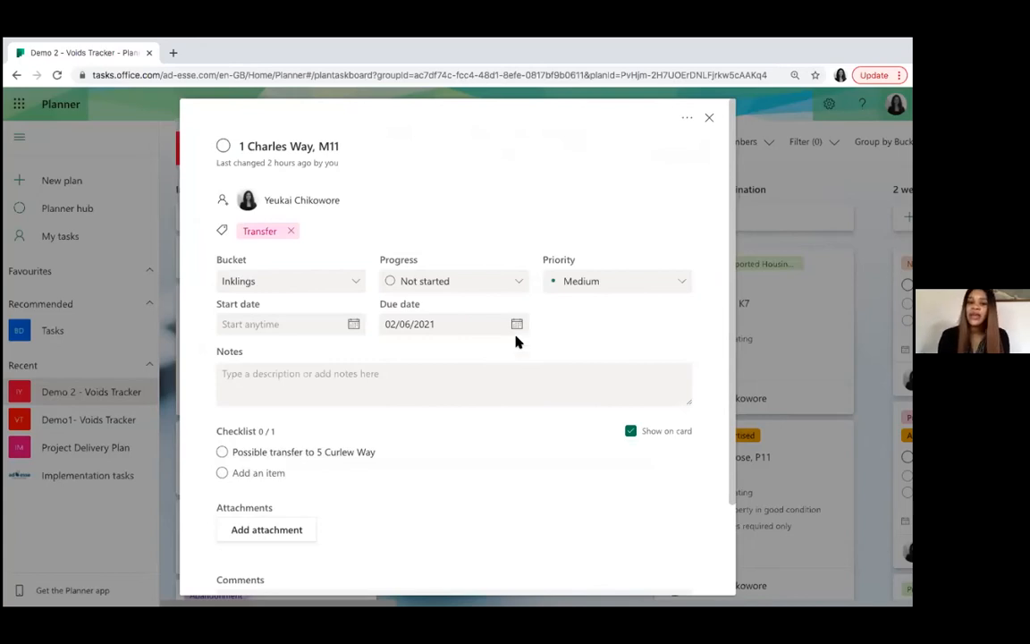
{"action": "left_click", "coordinate": [353, 231]}
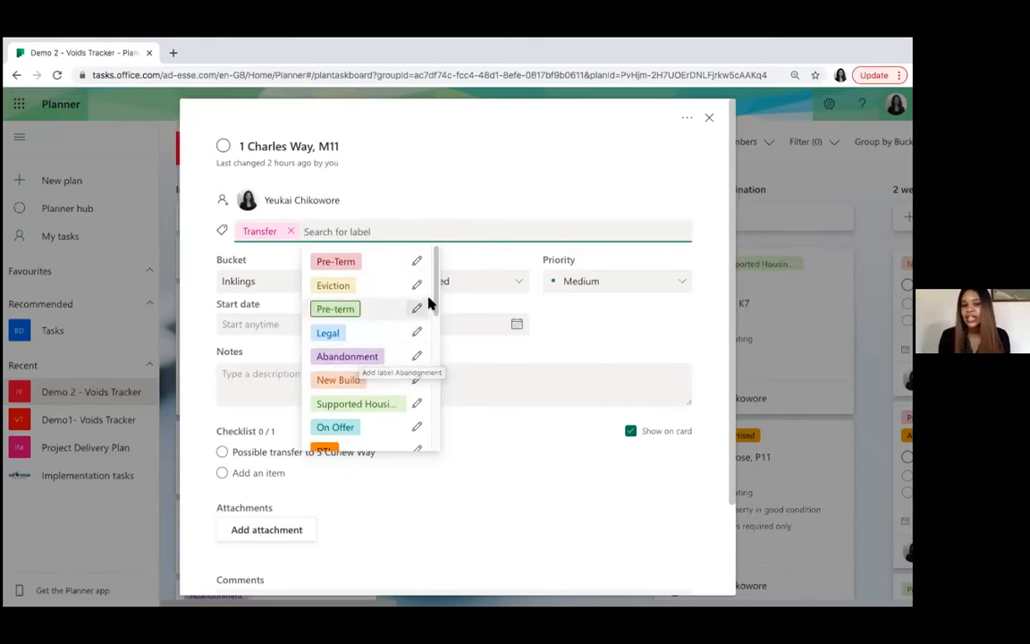
{"action": "scroll", "coordinate": [403, 348], "scroll_direction": "down", "scroll_amount": 2}
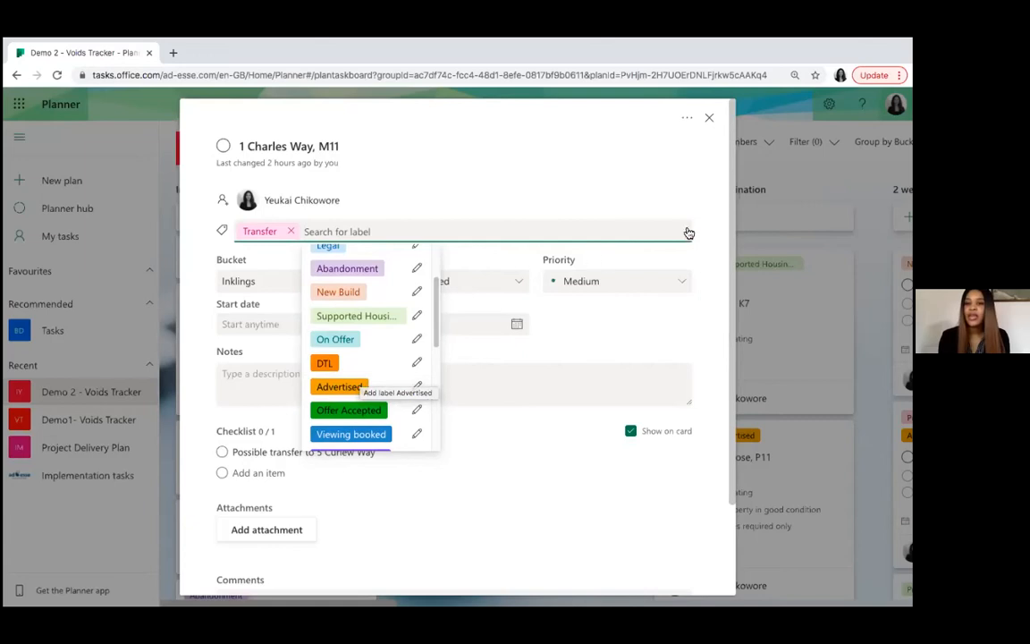
{"action": "scroll", "coordinate": [724, 250], "scroll_direction": "down", "scroll_amount": 2}
{"action": "scroll", "coordinate": [631, 297], "scroll_direction": "down", "scroll_amount": 1}
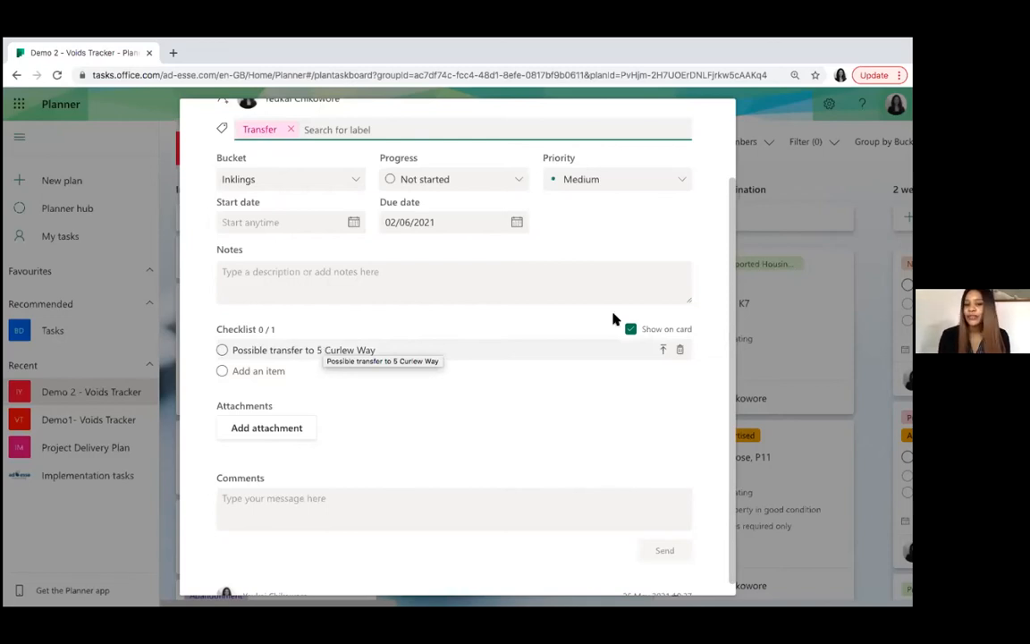
{"action": "key", "text": "Escape"}
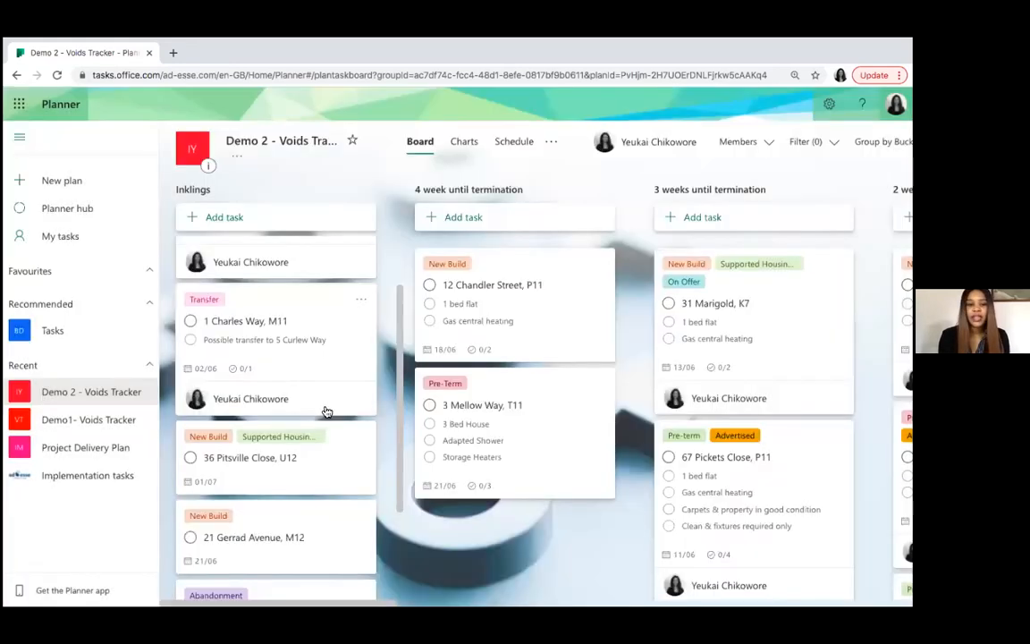
{"action": "scroll", "coordinate": [395, 320], "scroll_direction": "down", "scroll_amount": 2}
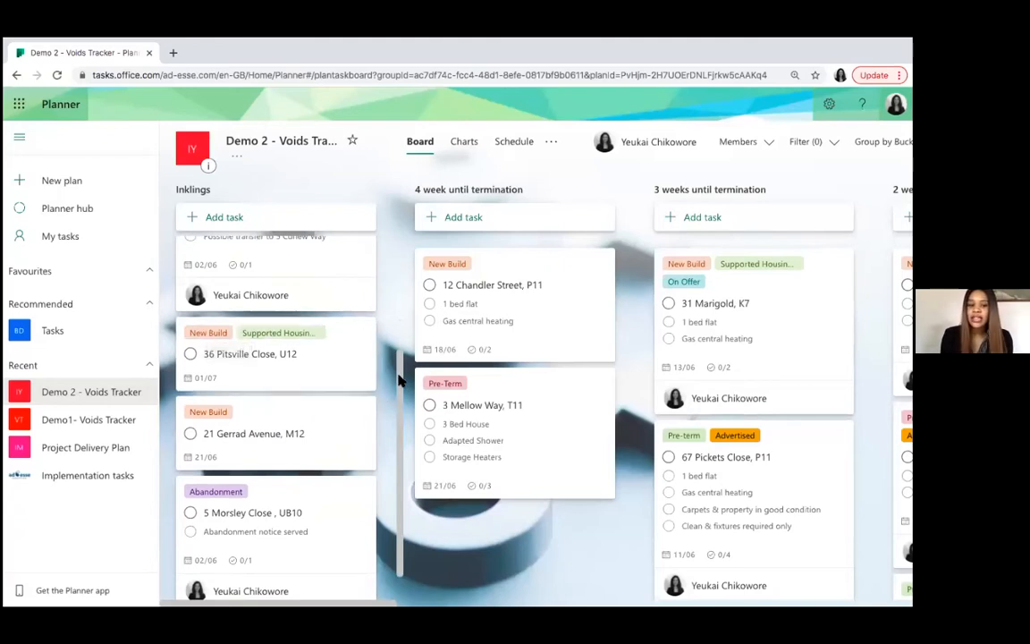
{"action": "scroll", "coordinate": [325, 446], "scroll_direction": "down", "scroll_amount": 1}
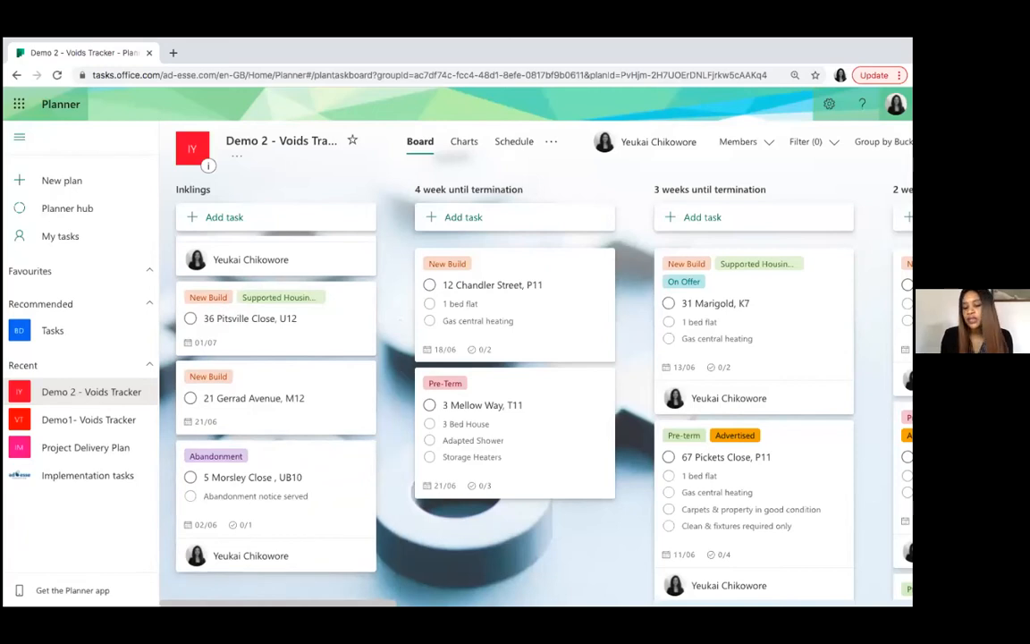
{"action": "scroll", "coordinate": [341, 588], "scroll_direction": "right", "scroll_amount": 3}
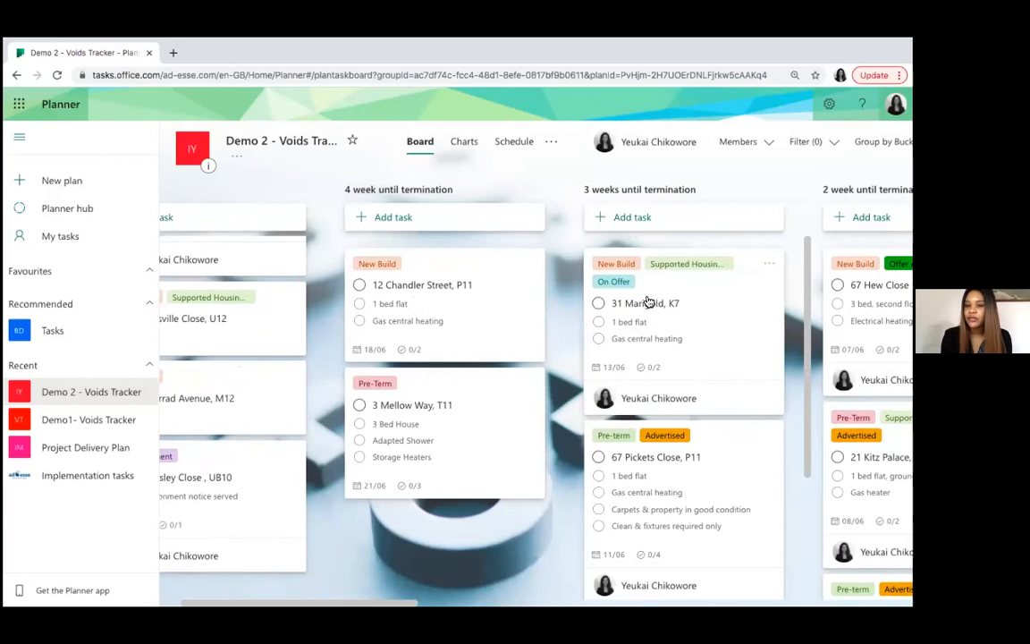
{"action": "scroll", "coordinate": [483, 384], "scroll_direction": "right", "scroll_amount": 4}
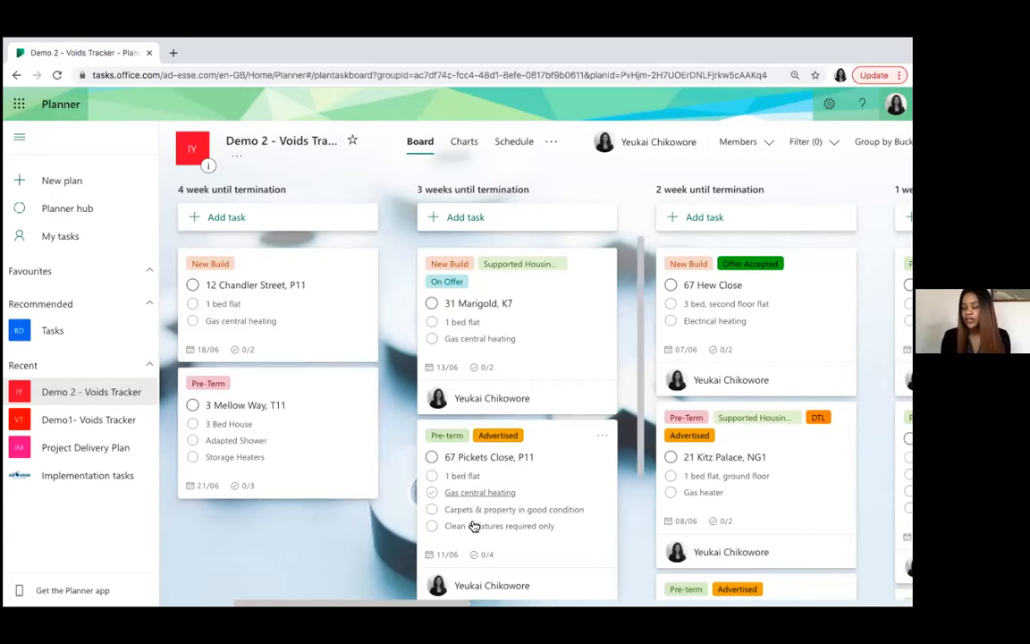
- Open 3 Mellow Way, T11, view its label choices without adding one, then close it
{"action": "left_click", "coordinate": [262, 383]}
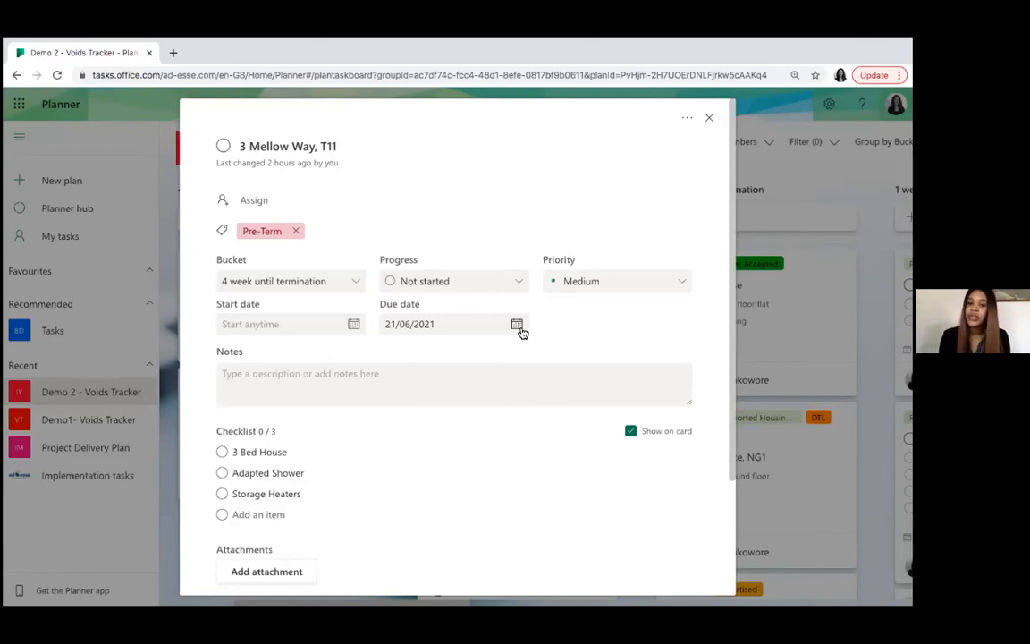
{"action": "left_click", "coordinate": [371, 230]}
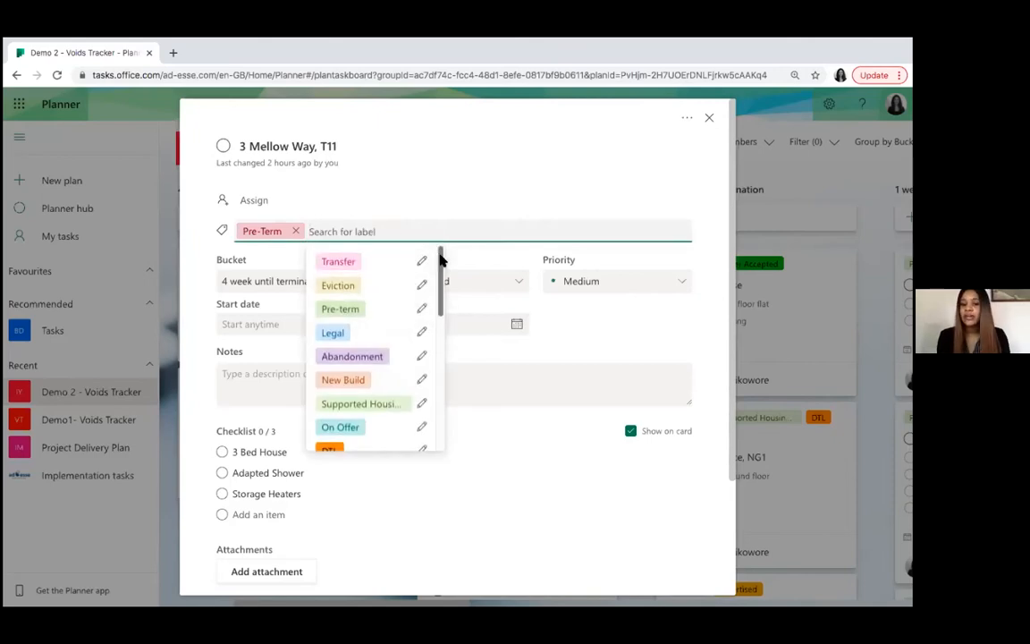
{"action": "left_click", "coordinate": [533, 328]}
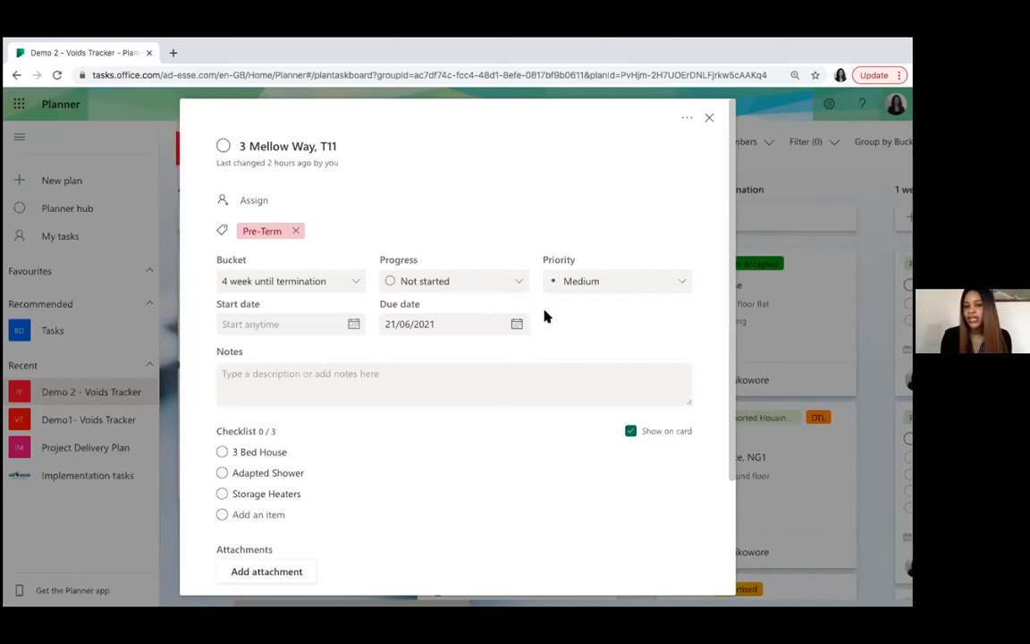
{"action": "left_click", "coordinate": [709, 117]}
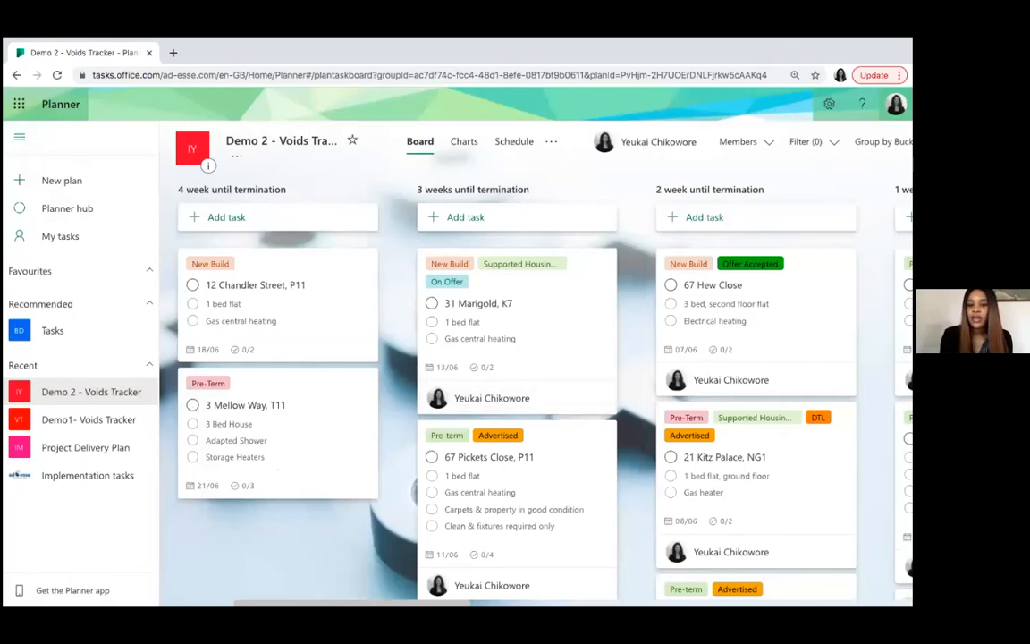
{"action": "scroll", "coordinate": [405, 455], "scroll_direction": "right", "scroll_amount": 4}
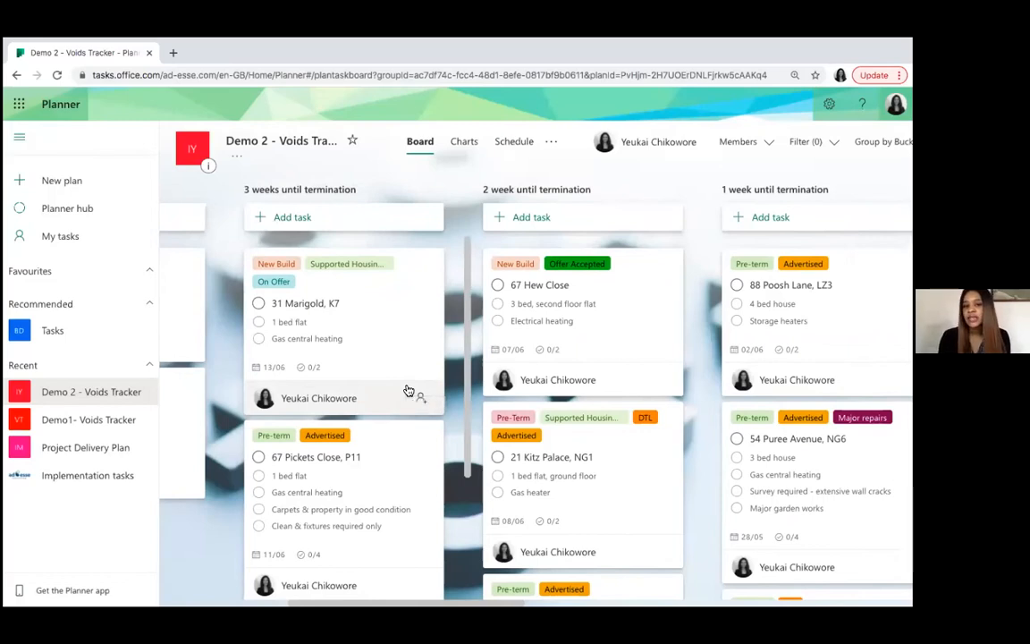
{"action": "left_click", "coordinate": [400, 260]}
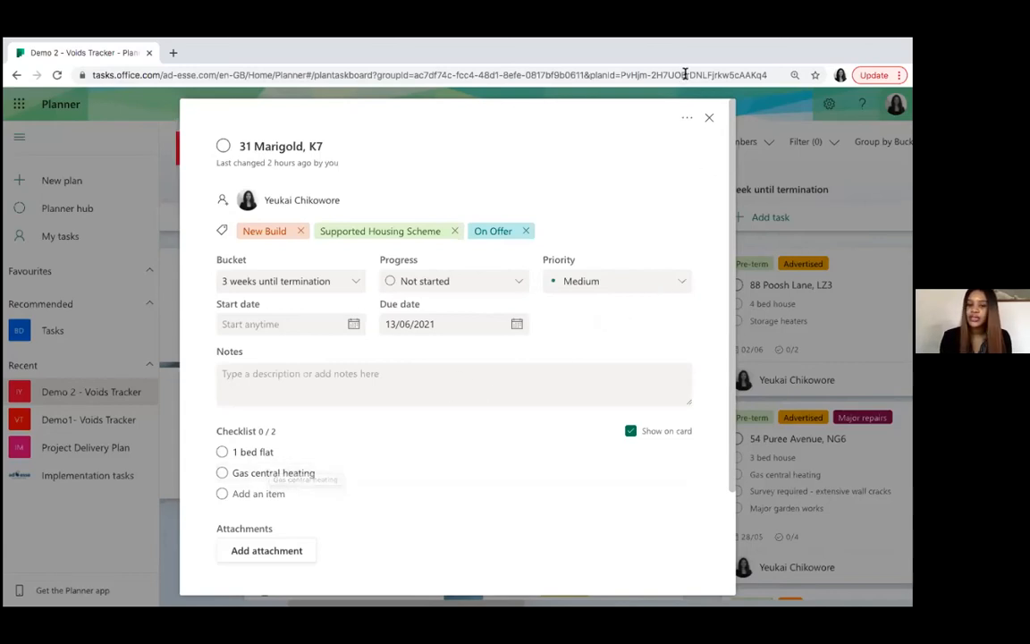
{"action": "left_click", "coordinate": [709, 118]}
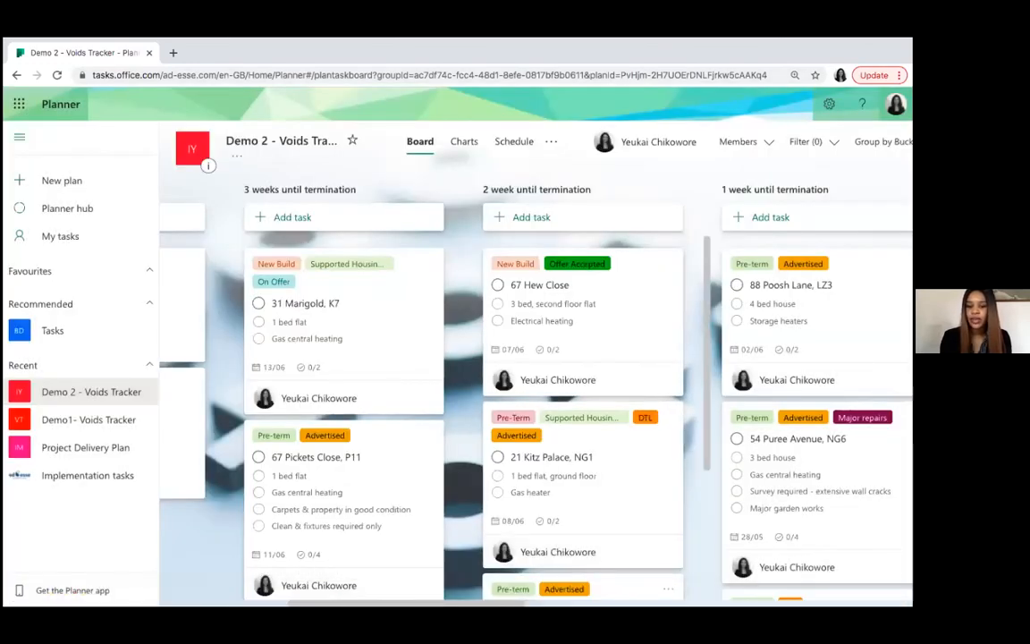
{"action": "scroll", "coordinate": [439, 394], "scroll_direction": "right", "scroll_amount": 5}
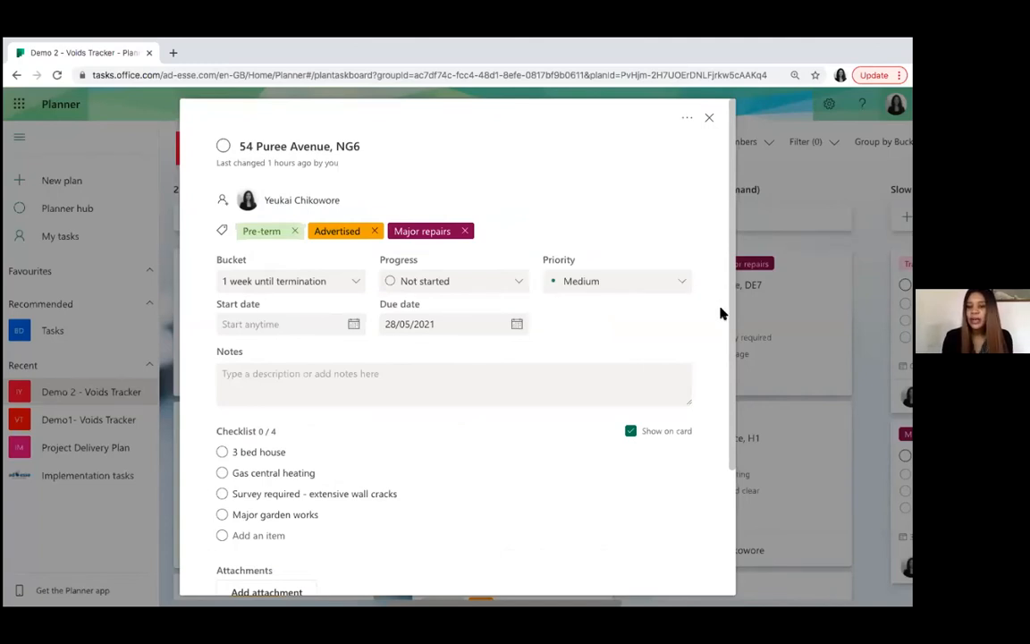
{"action": "scroll", "coordinate": [713, 329], "scroll_direction": "down", "scroll_amount": 1}
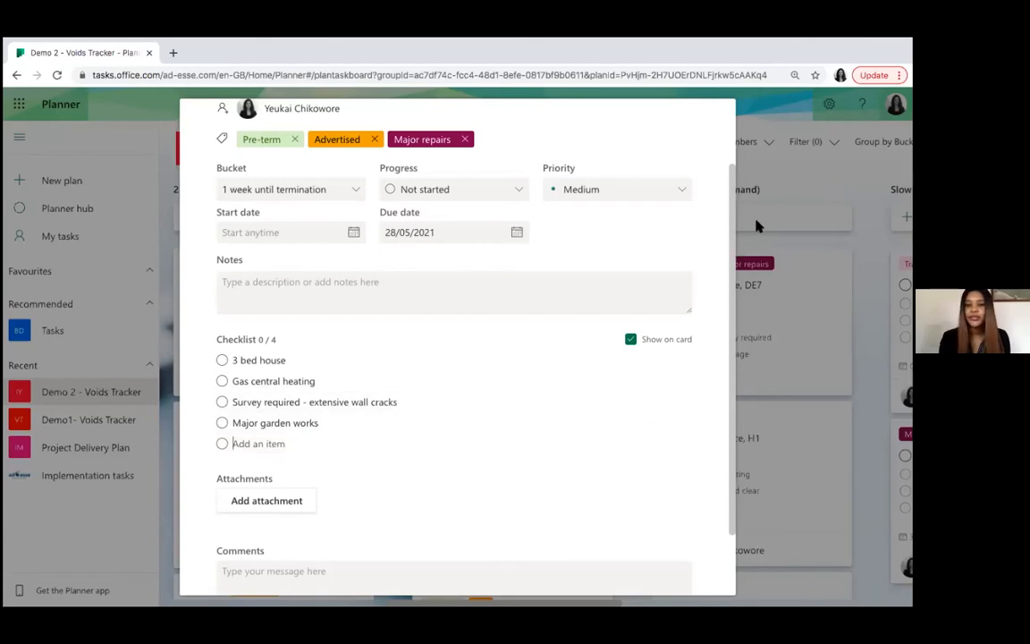
{"action": "left_click", "coordinate": [740, 235]}
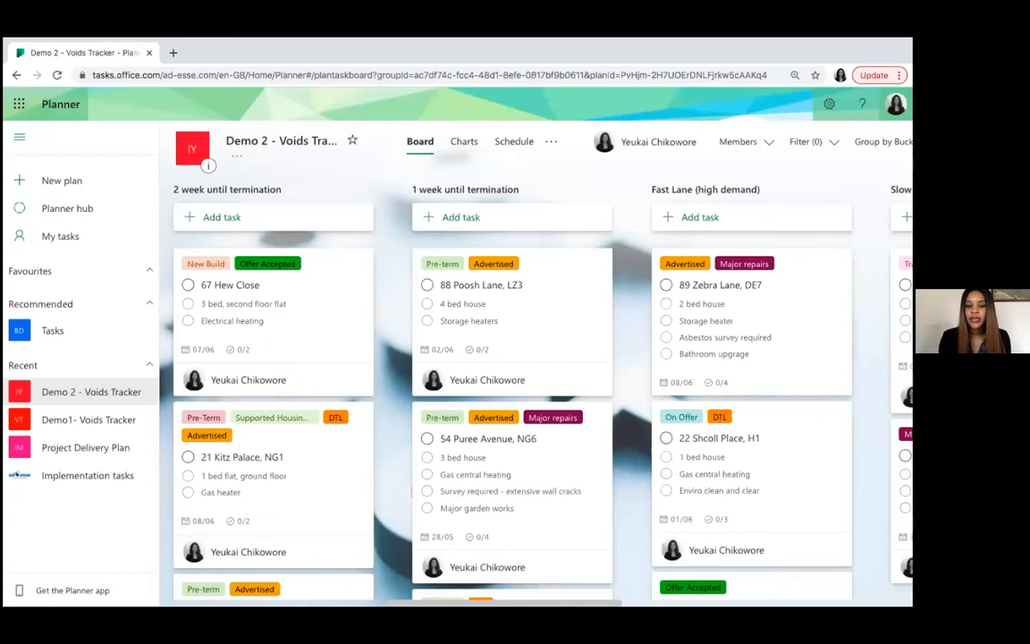
{"action": "scroll", "coordinate": [355, 579], "scroll_direction": "right", "scroll_amount": 3}
- Scroll to the Fast Lane bucket and open the 89 Zebra Lane, DE7 task
{"action": "scroll", "coordinate": [499, 587], "scroll_direction": "right", "scroll_amount": 6}
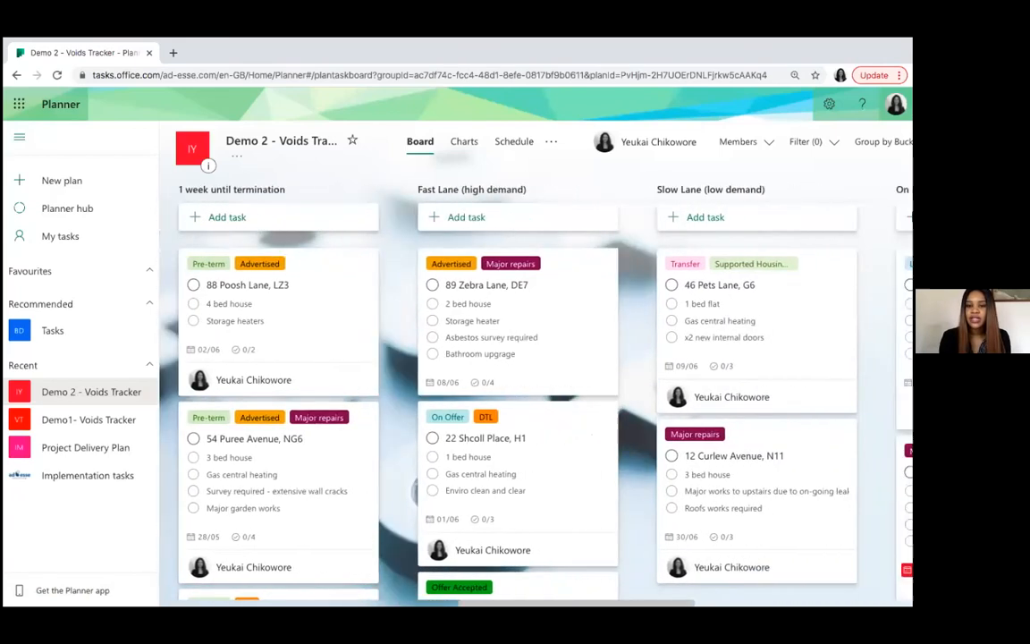
{"action": "scroll", "coordinate": [499, 588], "scroll_direction": "right", "scroll_amount": 1}
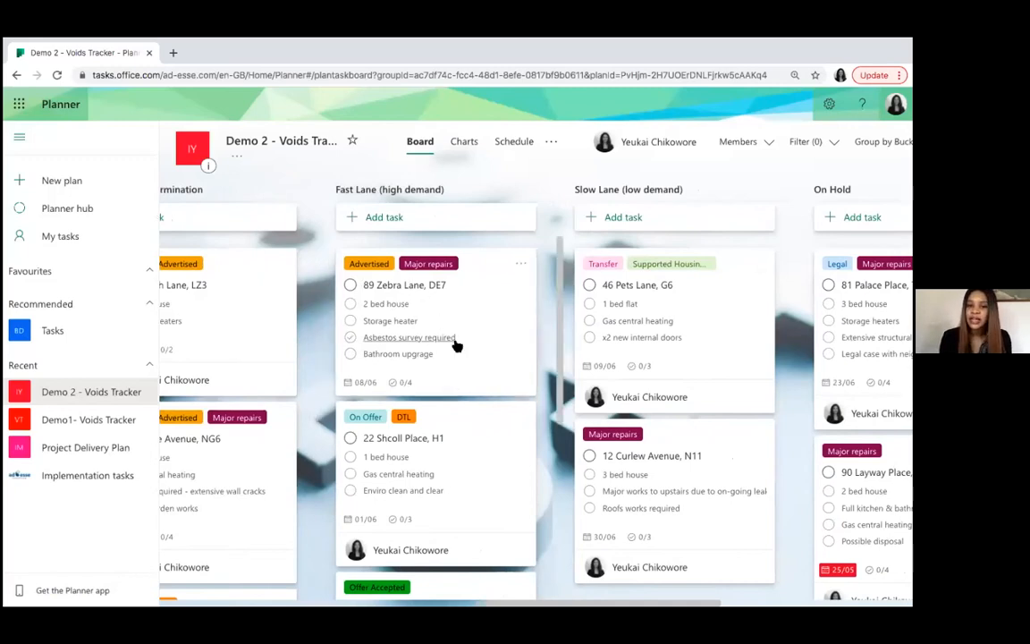
{"action": "left_click", "coordinate": [475, 260]}
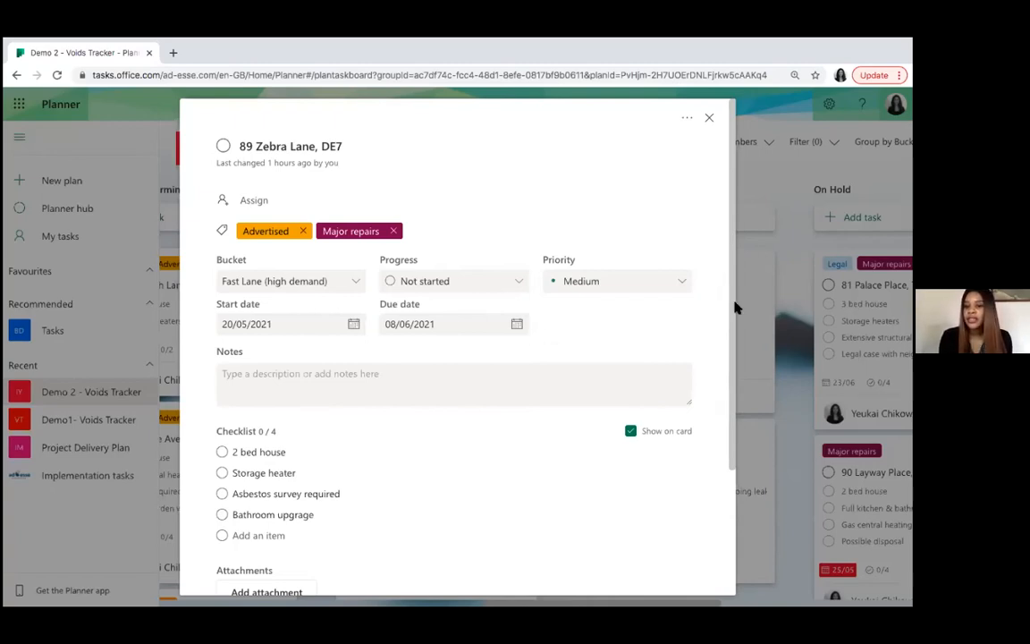
{"action": "left_click_drag", "start_coordinate": [736, 306], "coordinate": [726, 309]}
- Comment 'Subcontractor delay, moved by 2 days' on 89 Zebra Lane, DE7, then close it
{"action": "left_click", "coordinate": [505, 340]}
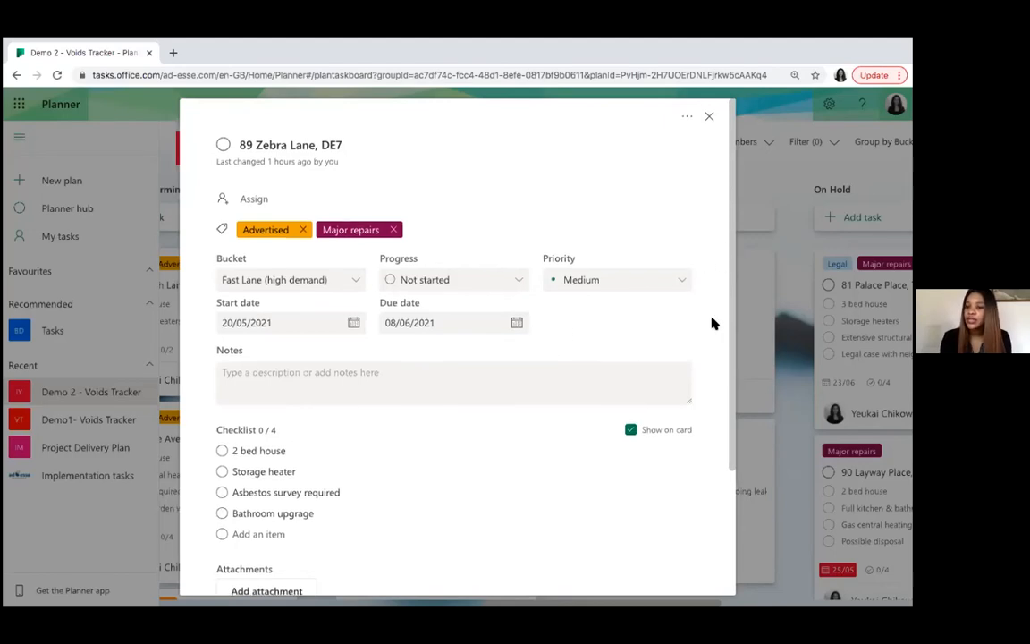
{"action": "scroll", "coordinate": [720, 400], "scroll_direction": "down", "scroll_amount": 3}
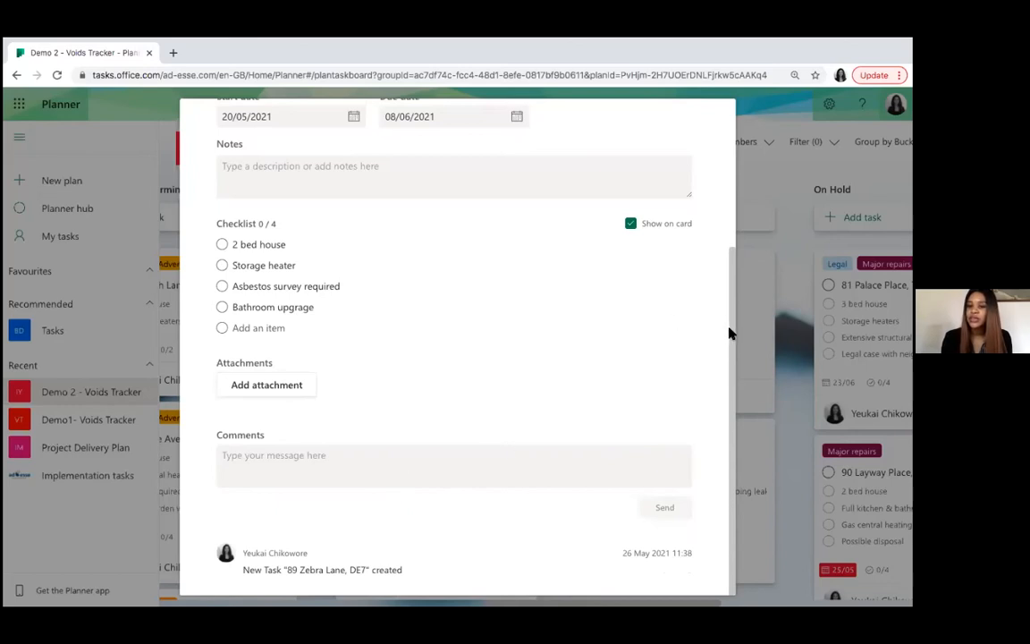
{"action": "left_click", "coordinate": [313, 464]}
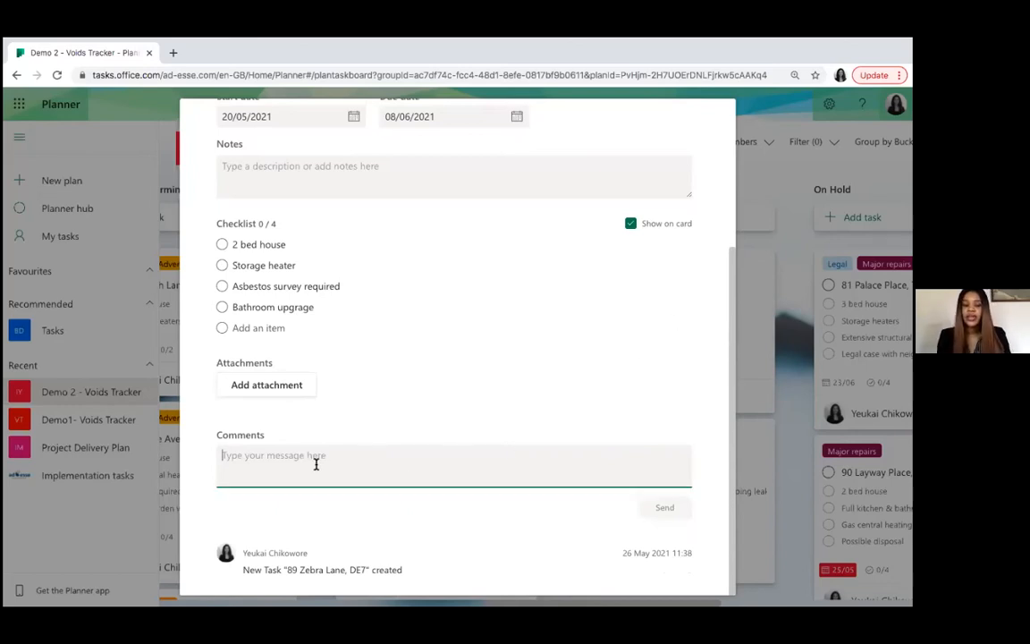
{"action": "type", "text": "Subcontr"}
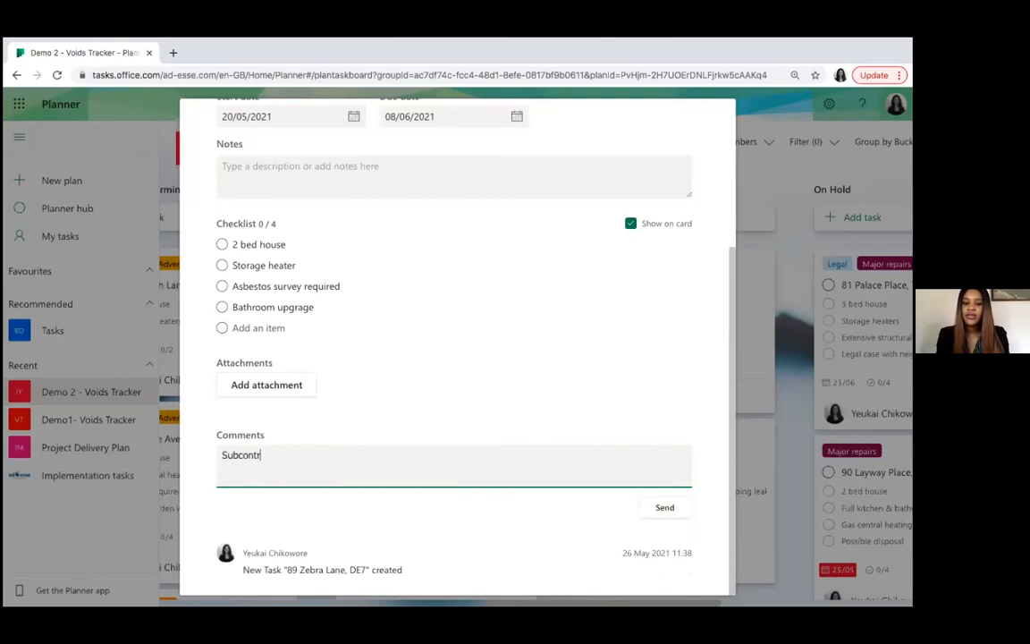
{"action": "type", "text": "actor delay, moved by"}
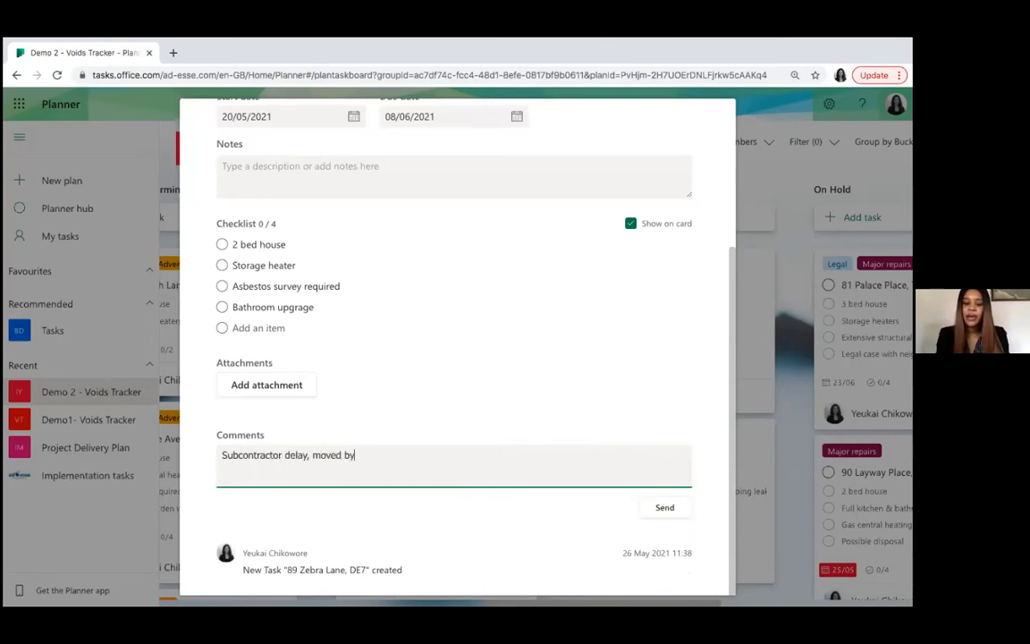
{"action": "type", "text": "2 days"}
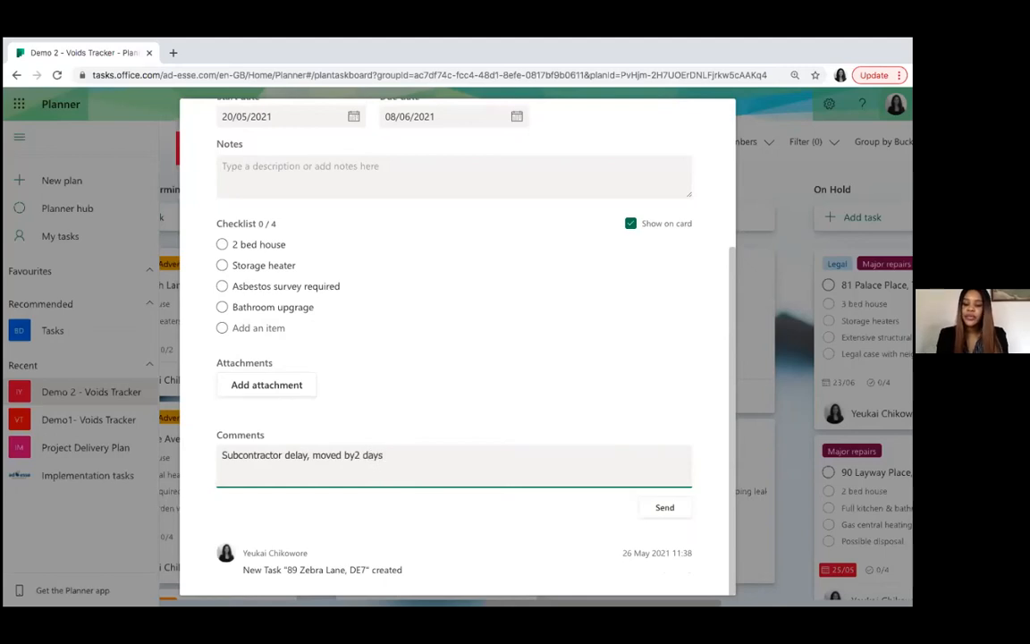
{"action": "left_click", "coordinate": [355, 455]}
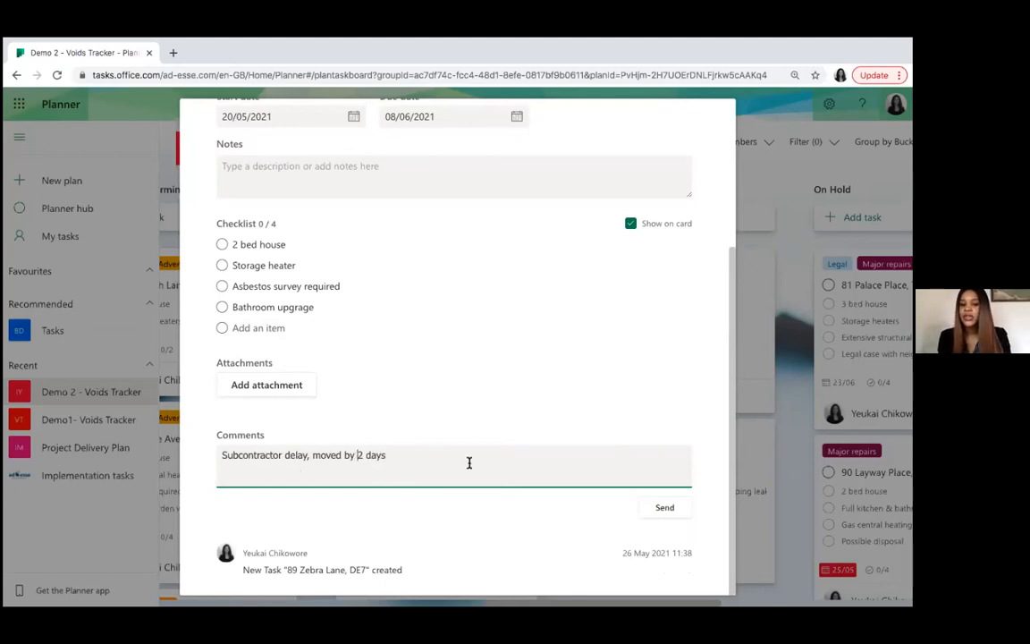
{"action": "left_click", "coordinate": [664, 507]}
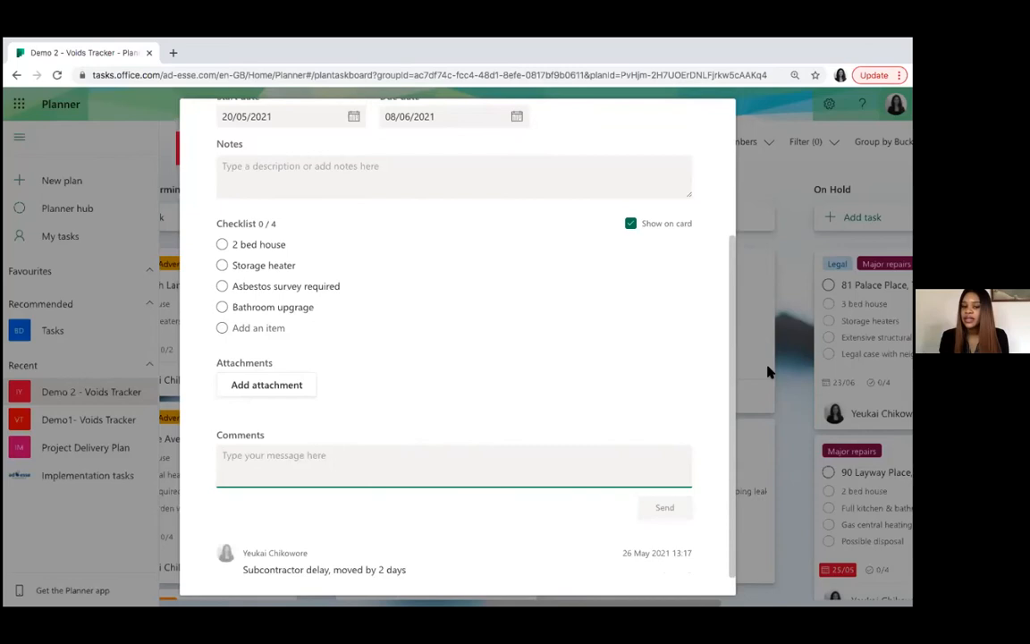
{"action": "scroll", "coordinate": [430, 555], "scroll_direction": "down", "scroll_amount": 1}
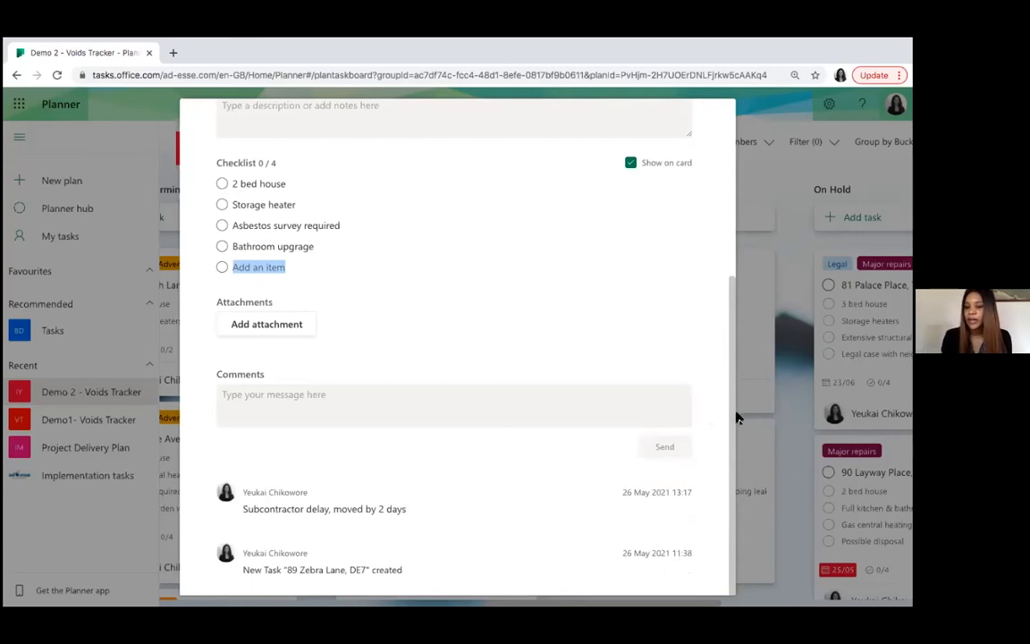
{"action": "key", "text": "Escape"}
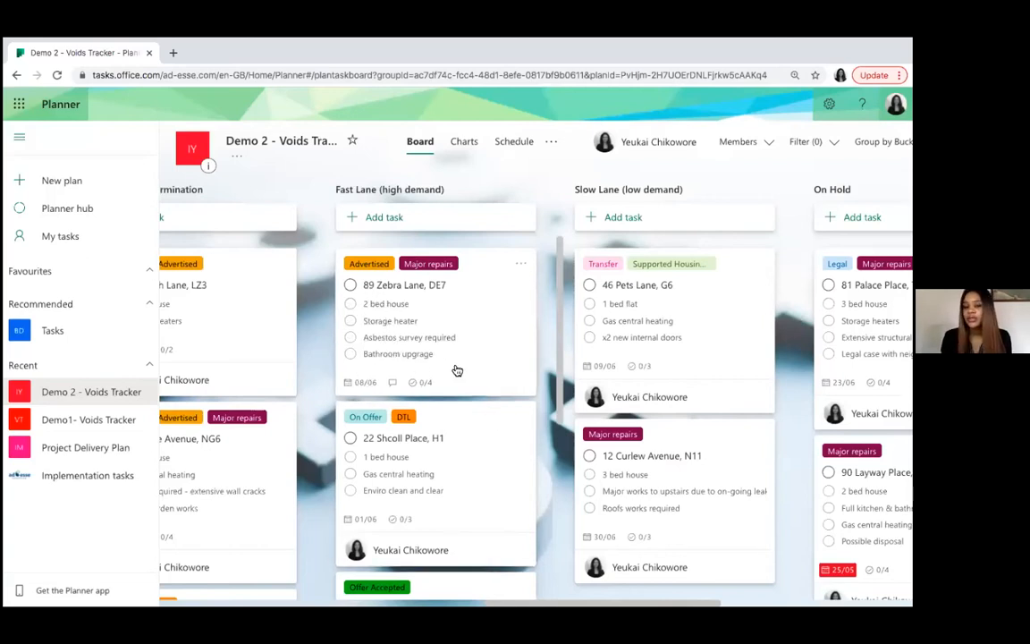
{"action": "scroll", "coordinate": [556, 303], "scroll_direction": "down", "scroll_amount": 1}
{"action": "scroll", "coordinate": [560, 305], "scroll_direction": "up", "scroll_amount": 1}
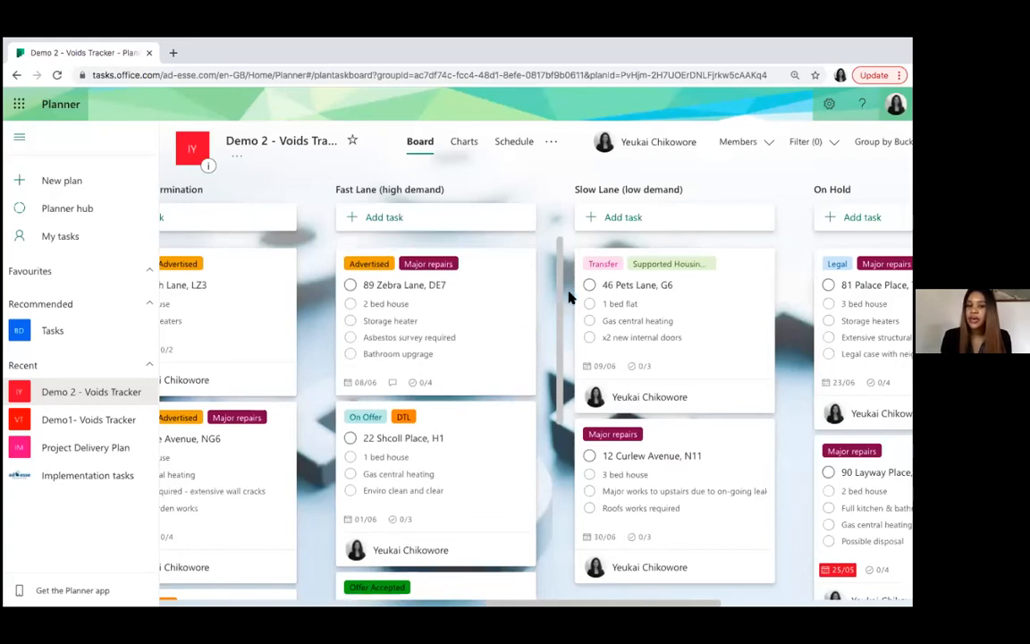
{"action": "left_click", "coordinate": [474, 261]}
{"action": "left_click", "coordinate": [421, 232]}
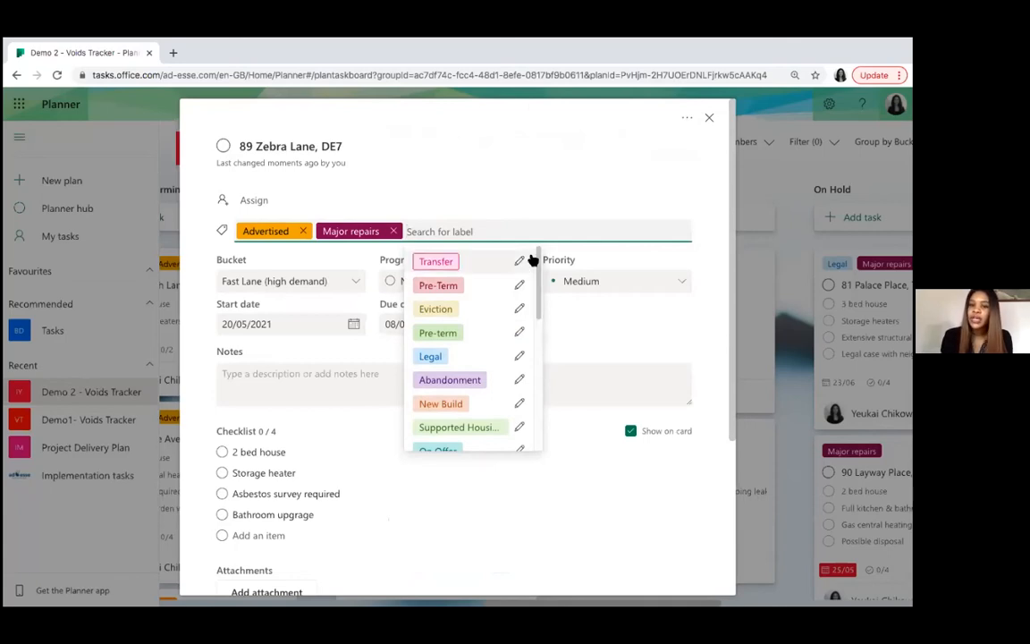
{"action": "scroll", "coordinate": [536, 257], "scroll_direction": "down", "scroll_amount": 1}
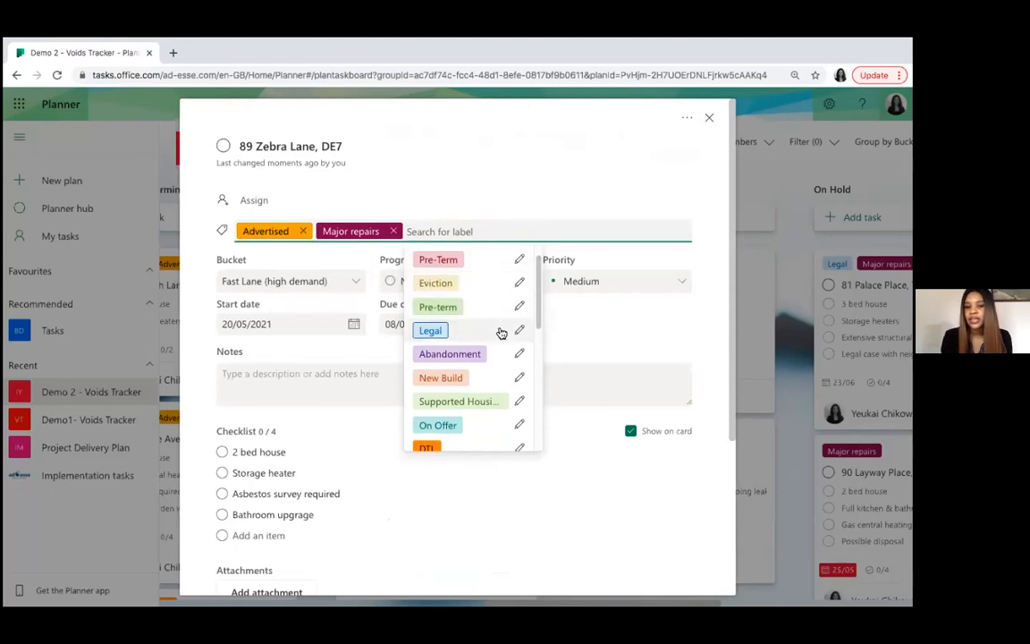
{"action": "left_click", "coordinate": [439, 425]}
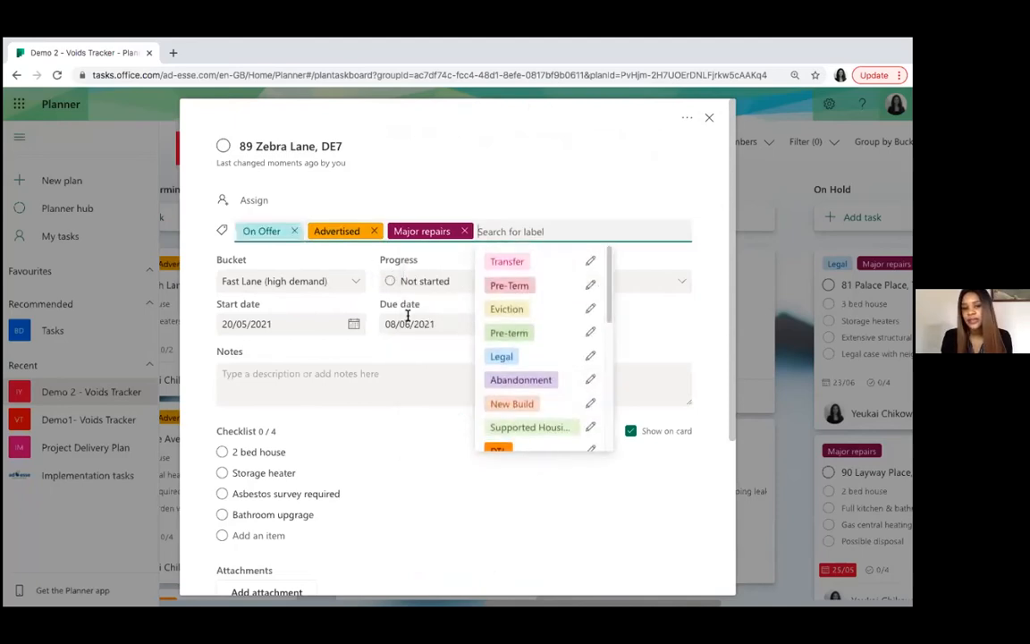
{"action": "left_click", "coordinate": [375, 231]}
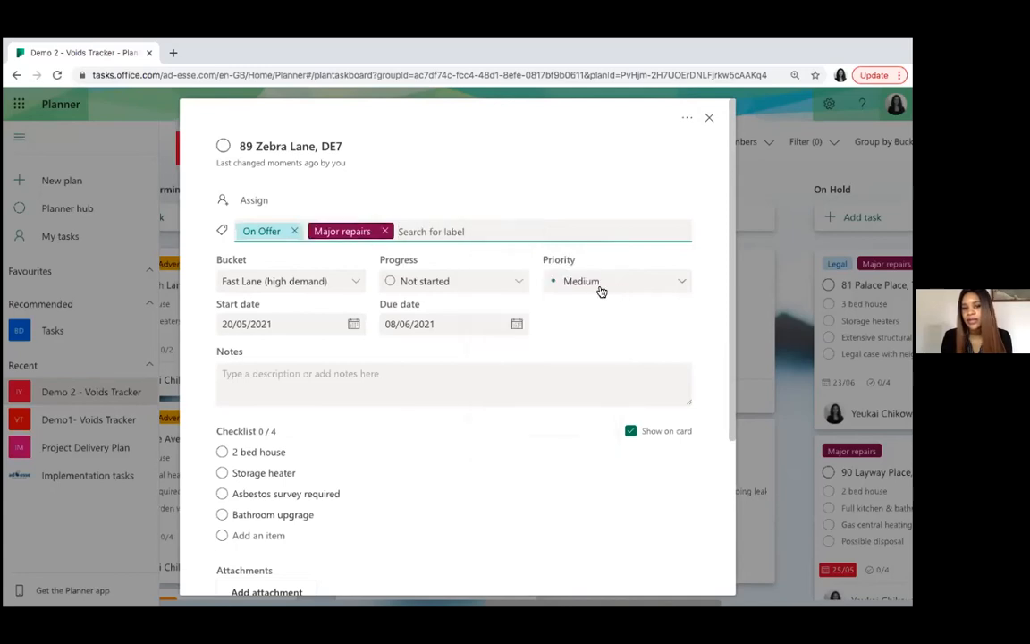
{"action": "left_click", "coordinate": [710, 119]}
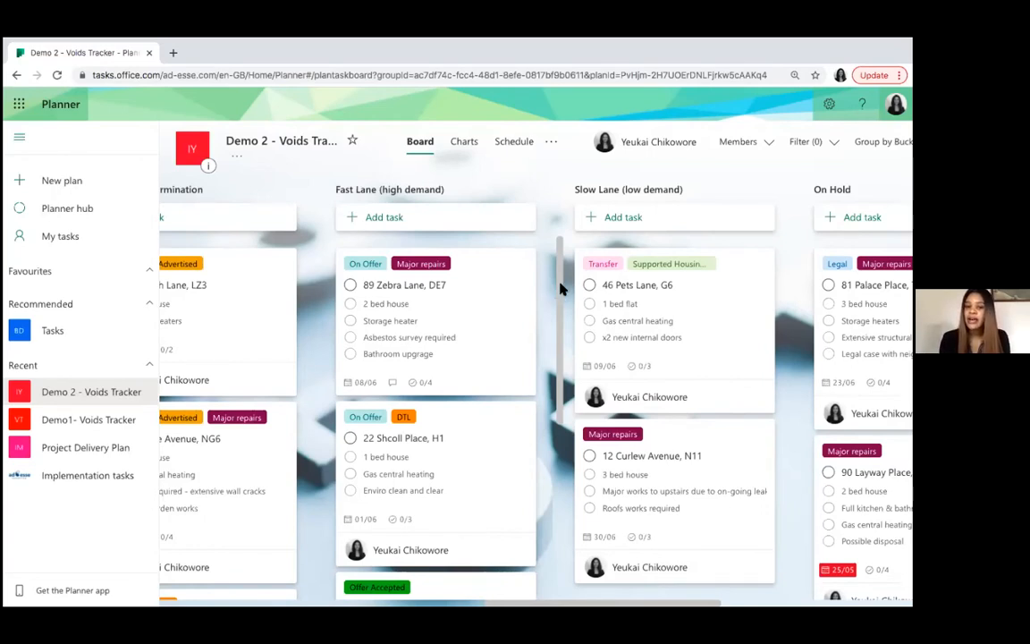
{"action": "scroll", "coordinate": [548, 292], "scroll_direction": "down", "scroll_amount": 1}
{"action": "scroll", "coordinate": [548, 295], "scroll_direction": "down", "scroll_amount": 2}
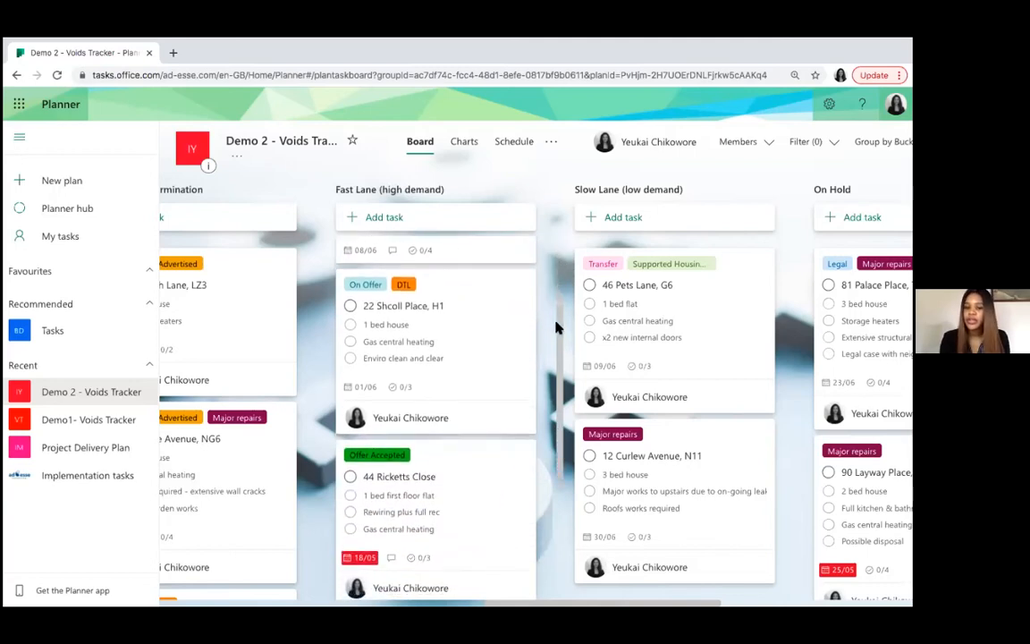
{"action": "scroll", "coordinate": [545, 339], "scroll_direction": "down", "scroll_amount": 2}
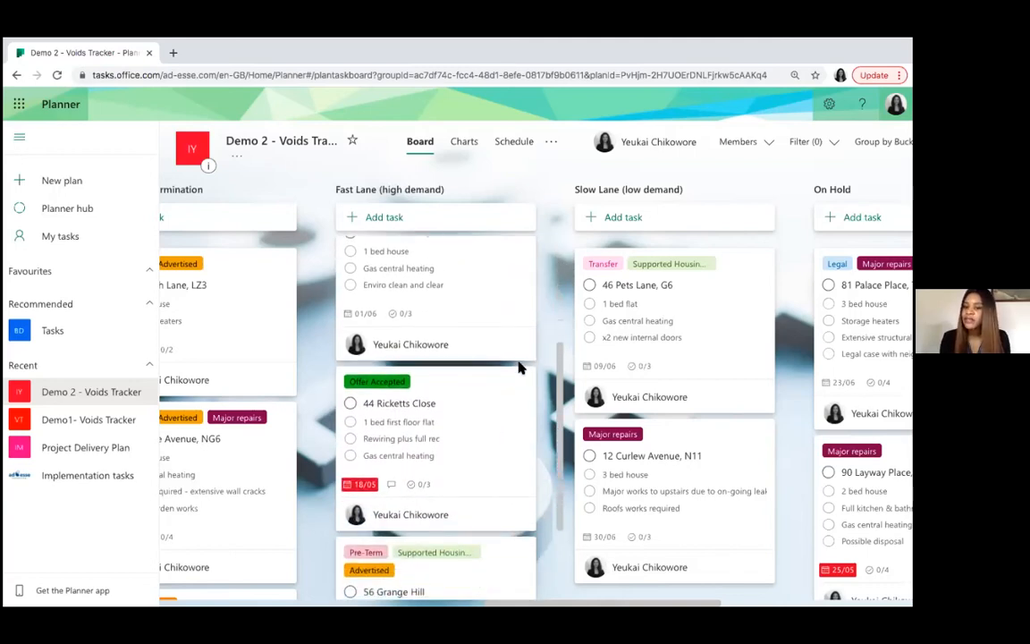
{"action": "scroll", "coordinate": [554, 375], "scroll_direction": "down", "scroll_amount": 1}
{"action": "scroll", "coordinate": [554, 375], "scroll_direction": "down", "scroll_amount": 1}
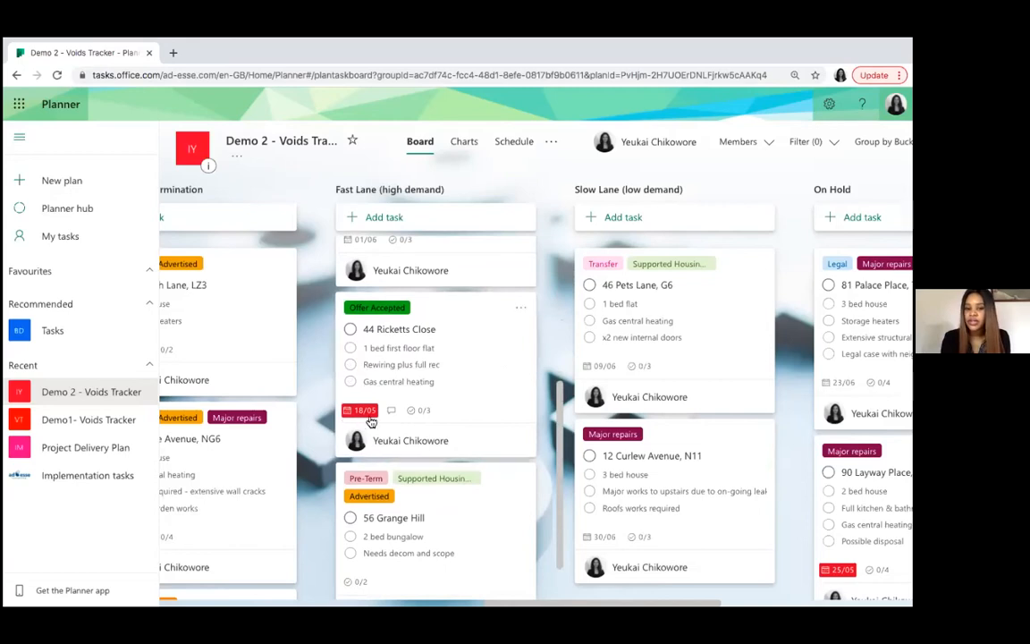
{"action": "left_click", "coordinate": [452, 306]}
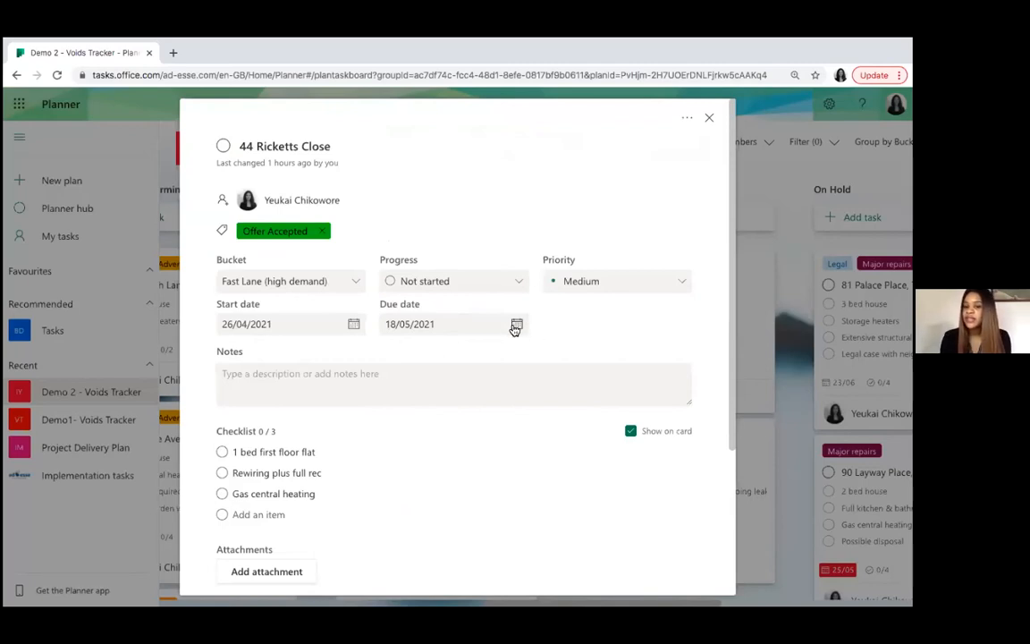
{"action": "left_click", "coordinate": [710, 117]}
{"action": "scroll", "coordinate": [507, 406], "scroll_direction": "down", "scroll_amount": 1}
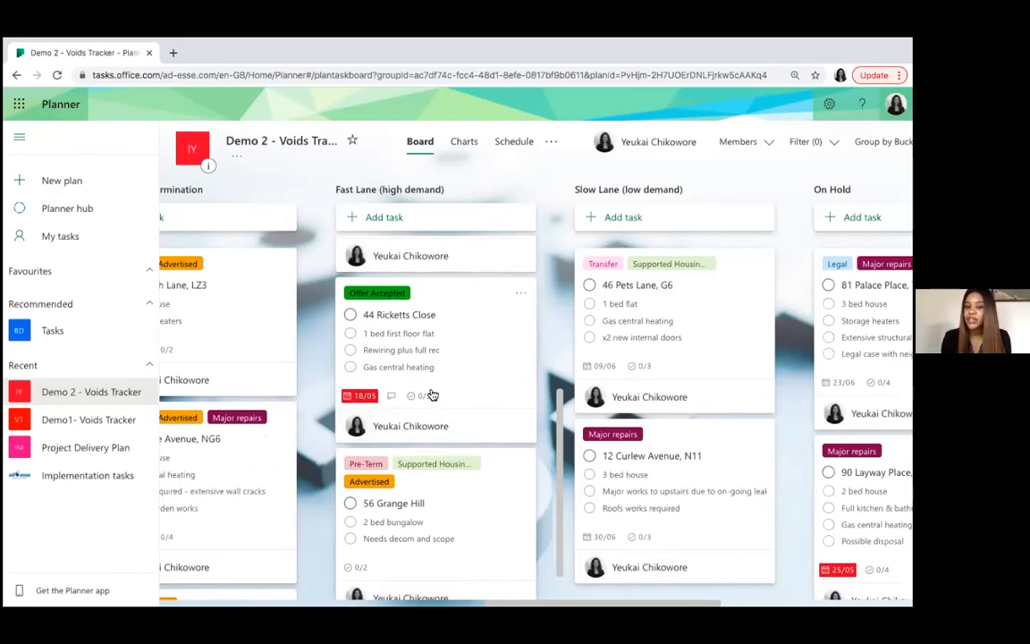
{"action": "scroll", "coordinate": [505, 398], "scroll_direction": "down", "scroll_amount": 1}
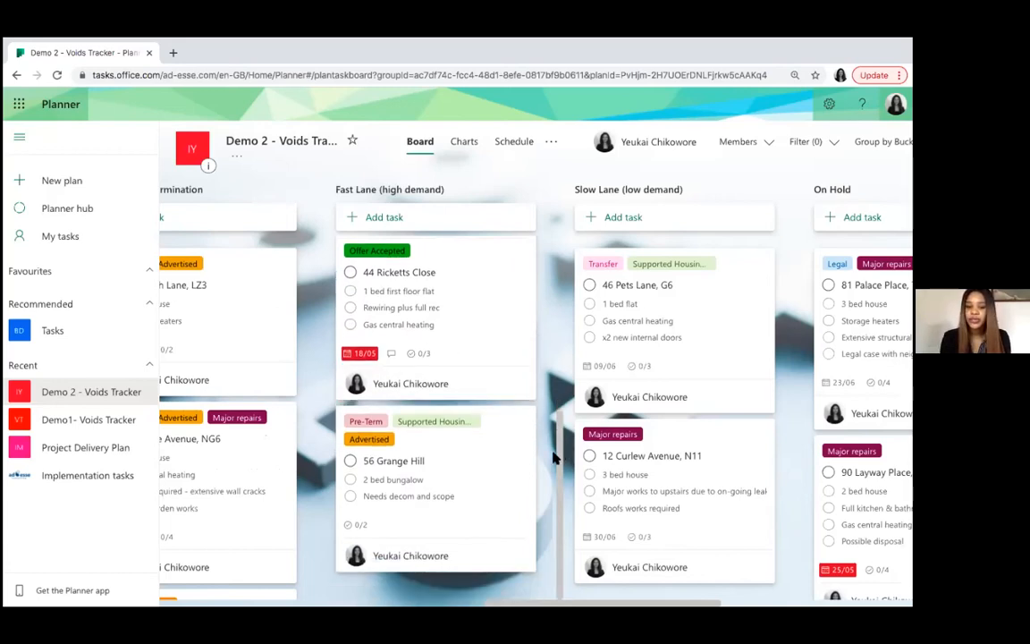
{"action": "scroll", "coordinate": [553, 458], "scroll_direction": "right", "scroll_amount": 1}
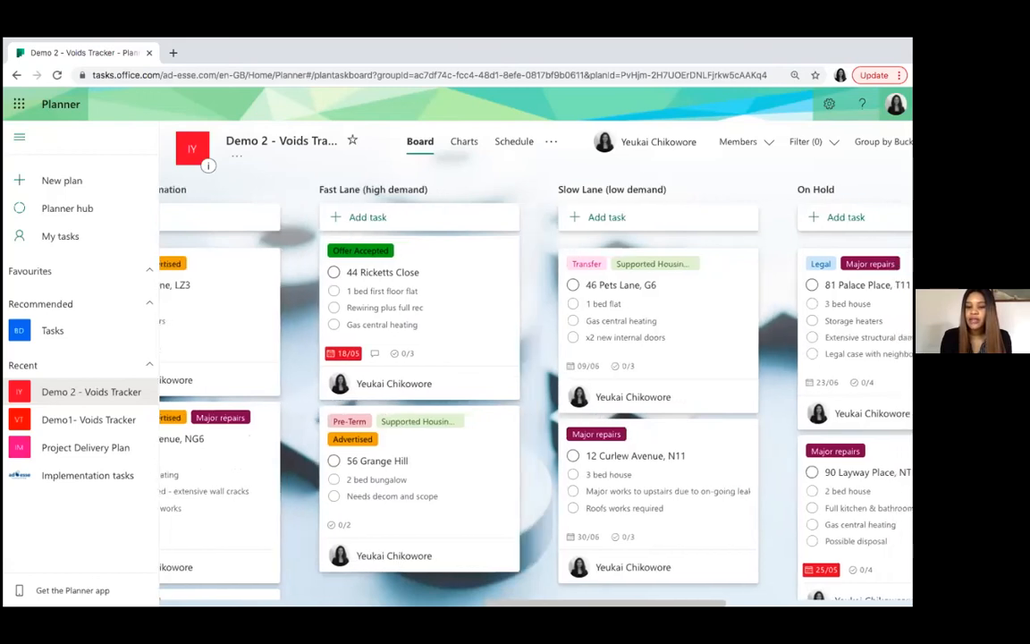
{"action": "scroll", "coordinate": [483, 385], "scroll_direction": "right", "scroll_amount": 5}
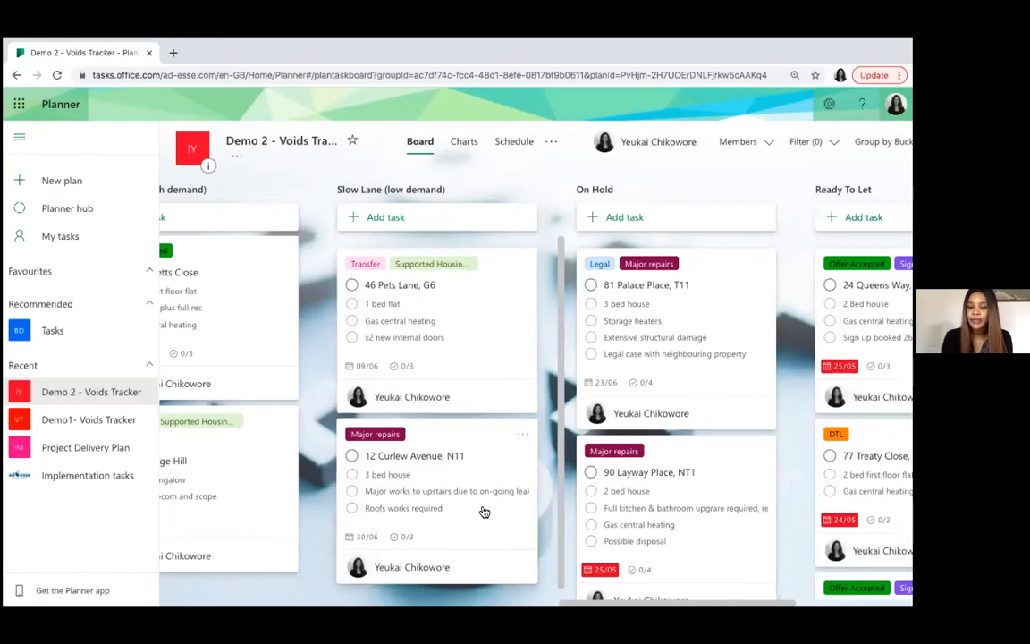
{"action": "scroll", "coordinate": [465, 281], "scroll_direction": "right", "scroll_amount": 4}
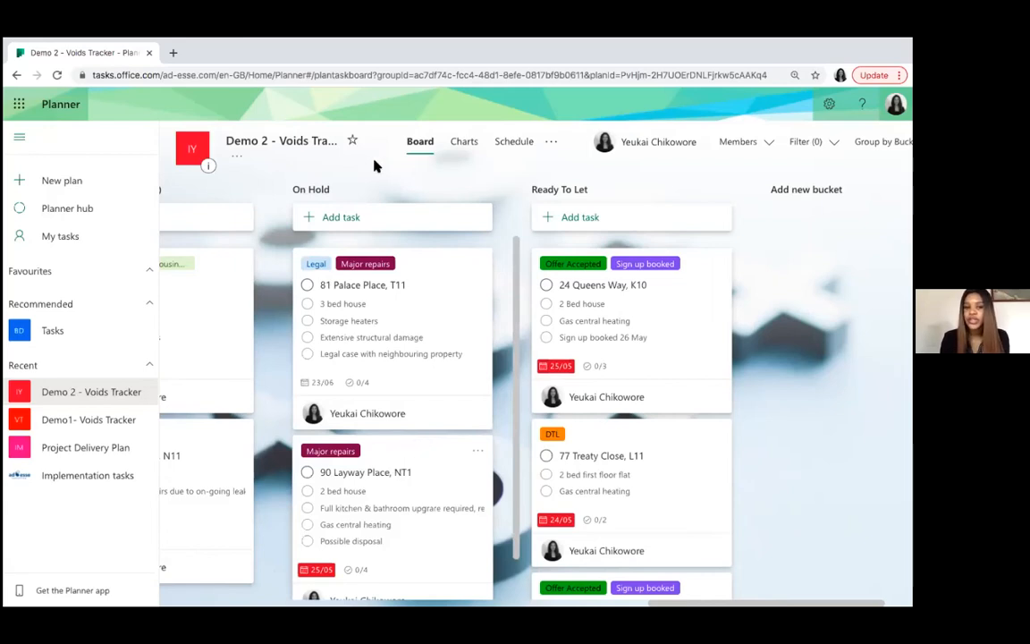
{"action": "left_click", "coordinate": [407, 447]}
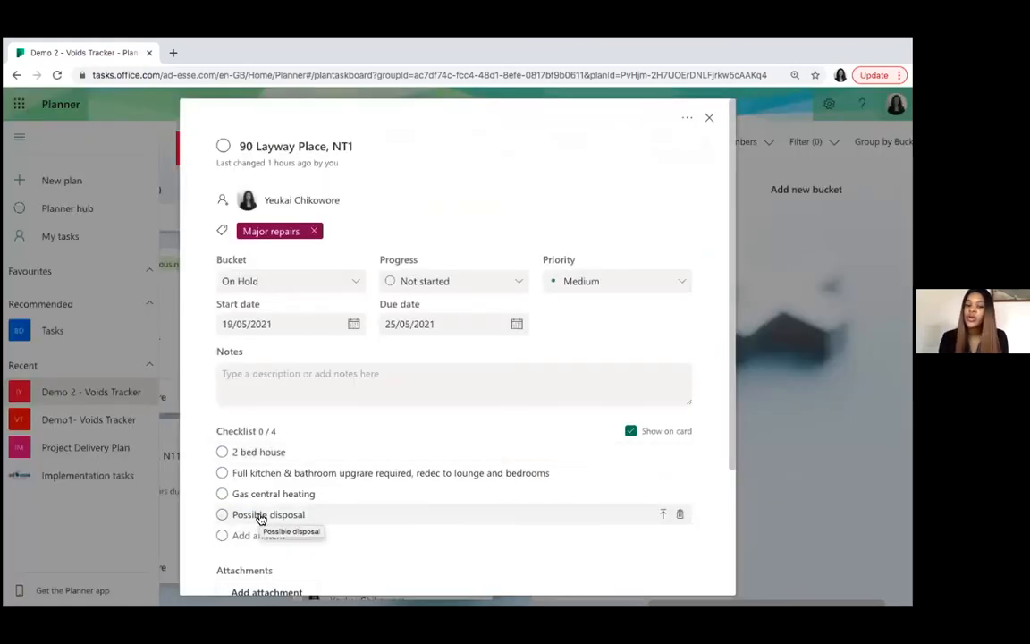
{"action": "left_click", "coordinate": [349, 225]}
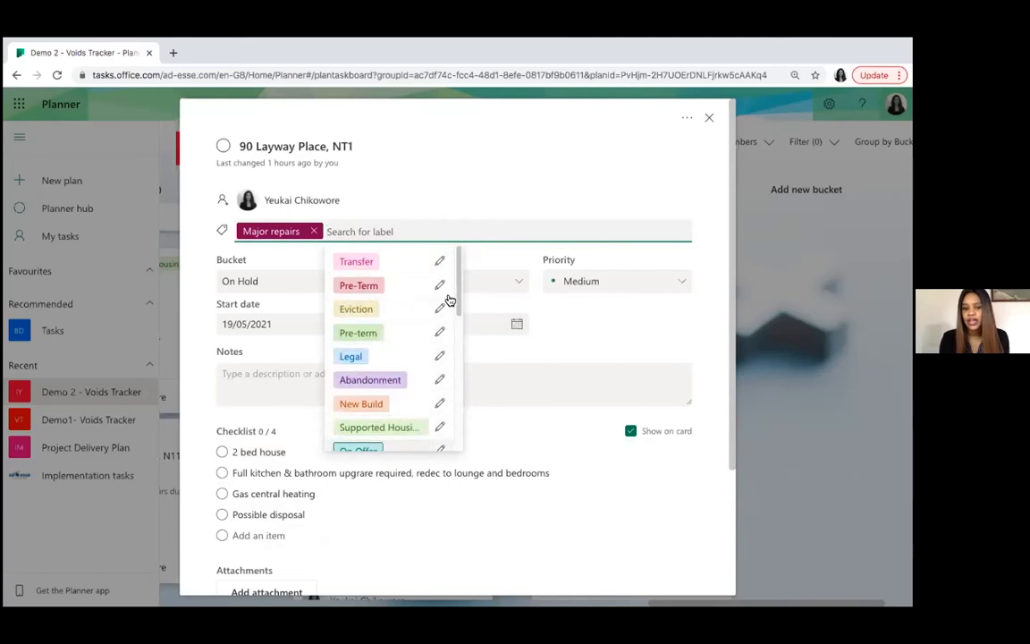
{"action": "left_click_drag", "start_coordinate": [459, 284], "coordinate": [455, 424]}
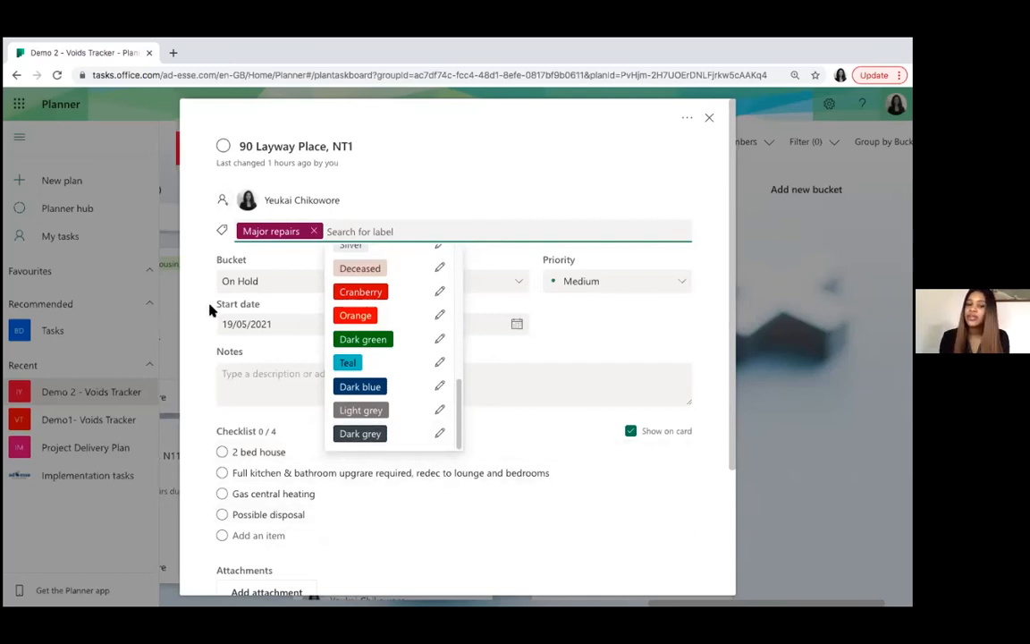
{"action": "left_click", "coordinate": [365, 435]}
- Rename the label to Disposal and delete the Possible disposal checklist item
{"action": "left_click", "coordinate": [353, 230]}
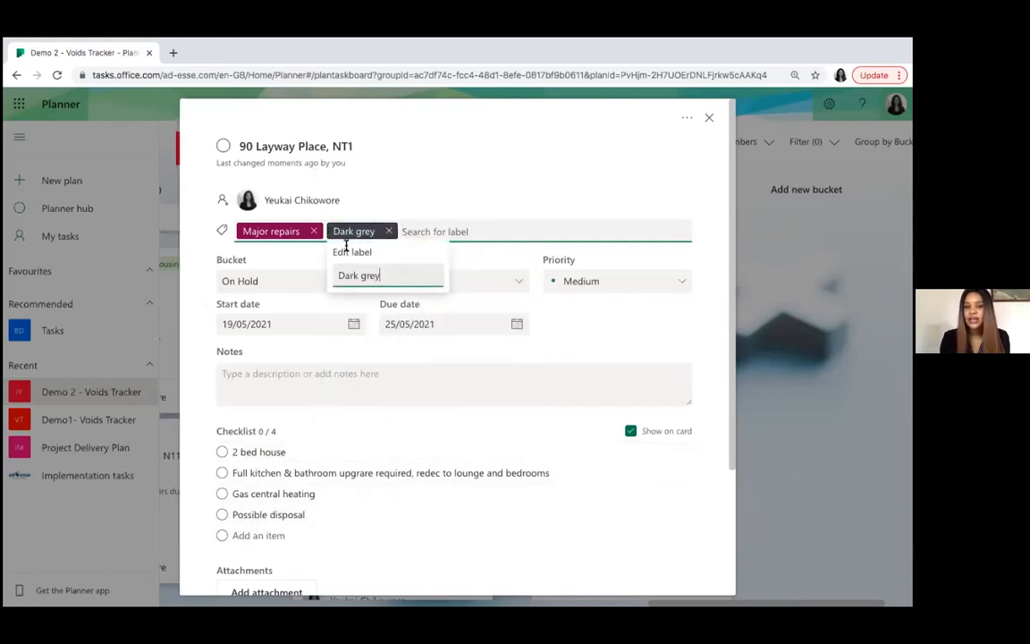
{"action": "left_click_drag", "start_coordinate": [384, 276], "coordinate": [334, 280]}
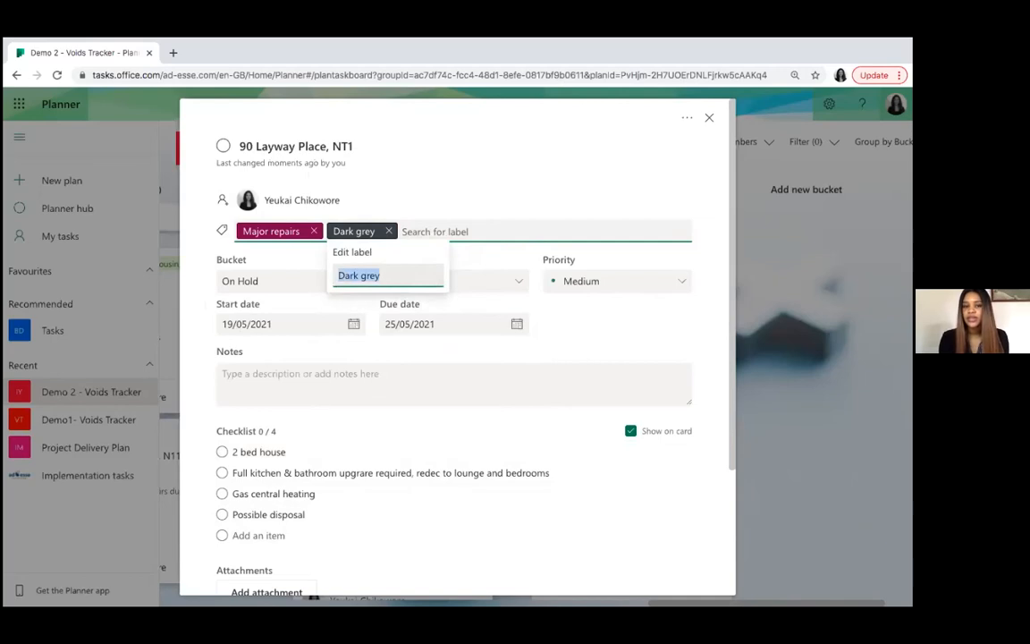
{"action": "key", "text": "BackSpace"}
{"action": "type", "text": "Disposal"}
{"action": "left_click", "coordinate": [443, 232]}
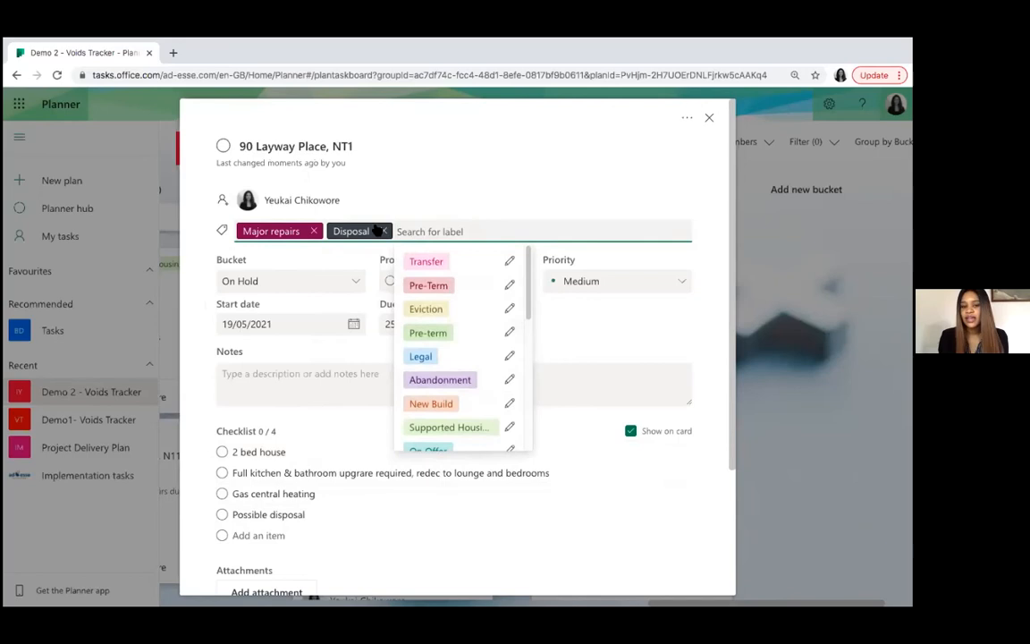
{"action": "left_click", "coordinate": [303, 516]}
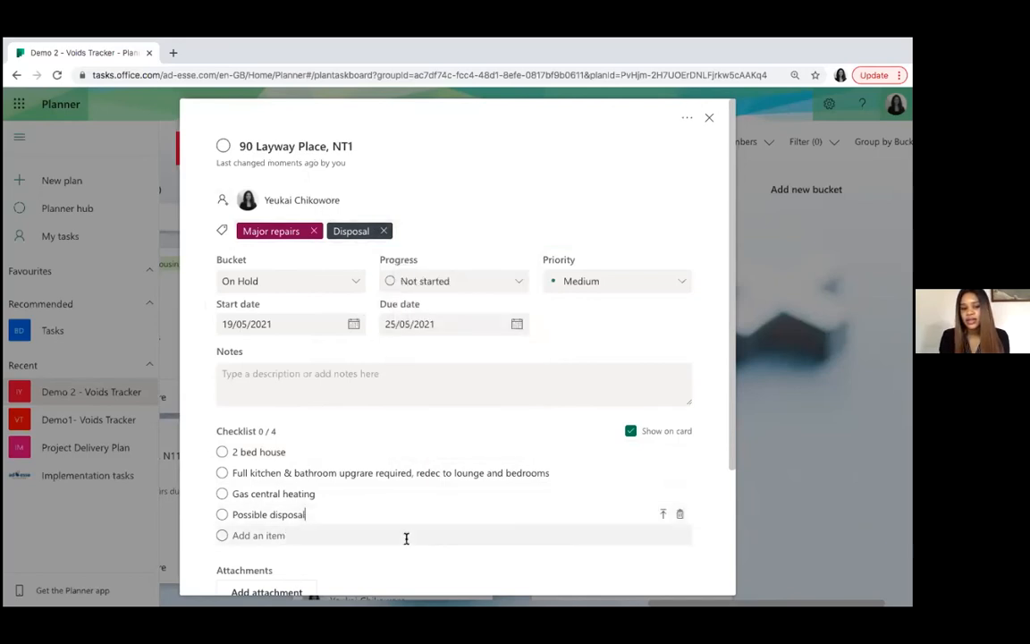
{"action": "left_click", "coordinate": [678, 516]}
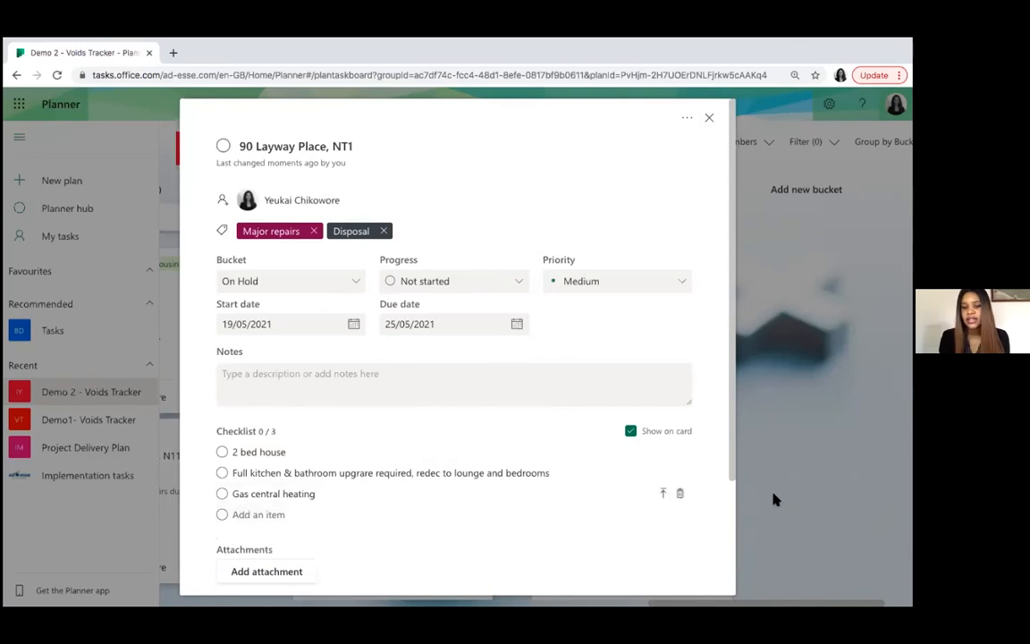
- Close the 90 Layway Place details and drag the 46 Pets Lane card from Slow Lane into On Hold
{"action": "left_click", "coordinate": [738, 503]}
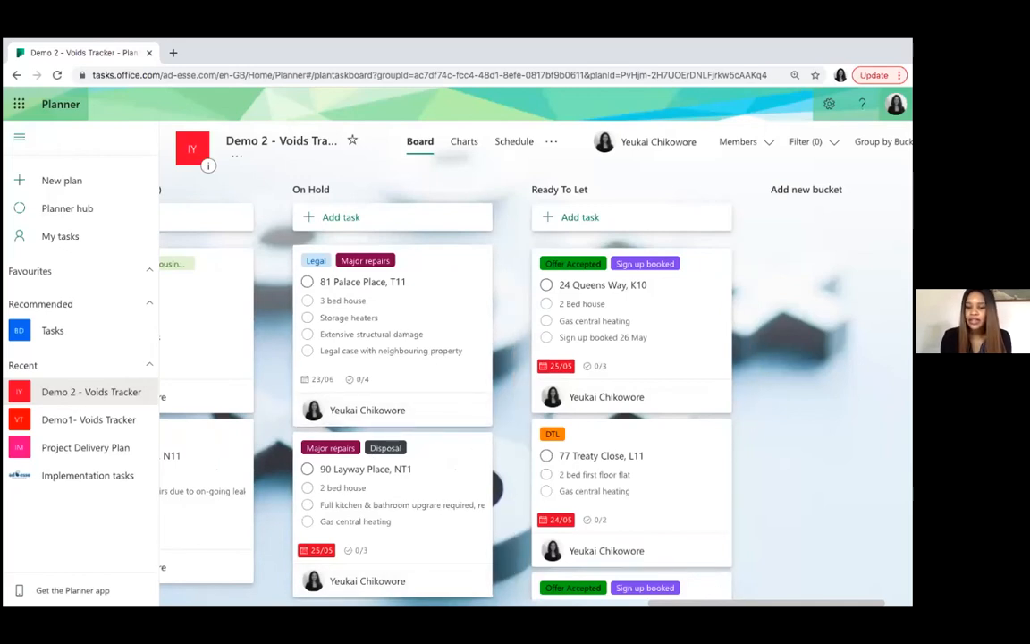
{"action": "scroll", "coordinate": [572, 537], "scroll_direction": "left", "scroll_amount": 5}
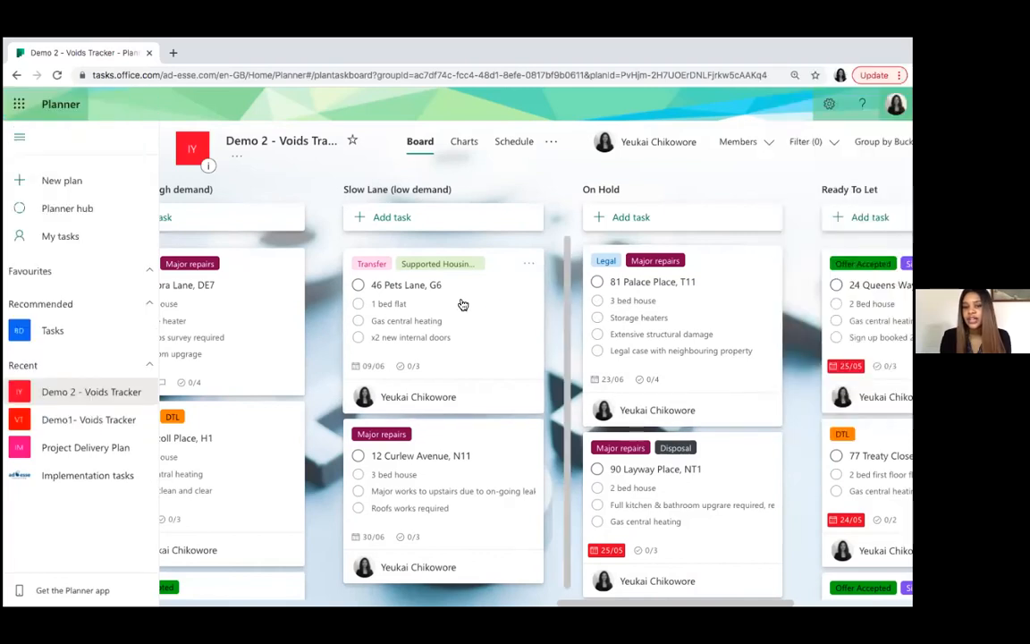
{"action": "left_click_drag", "start_coordinate": [493, 300], "coordinate": [680, 331]}
{"action": "left_click_drag", "start_coordinate": [483, 268], "coordinate": [706, 250]}
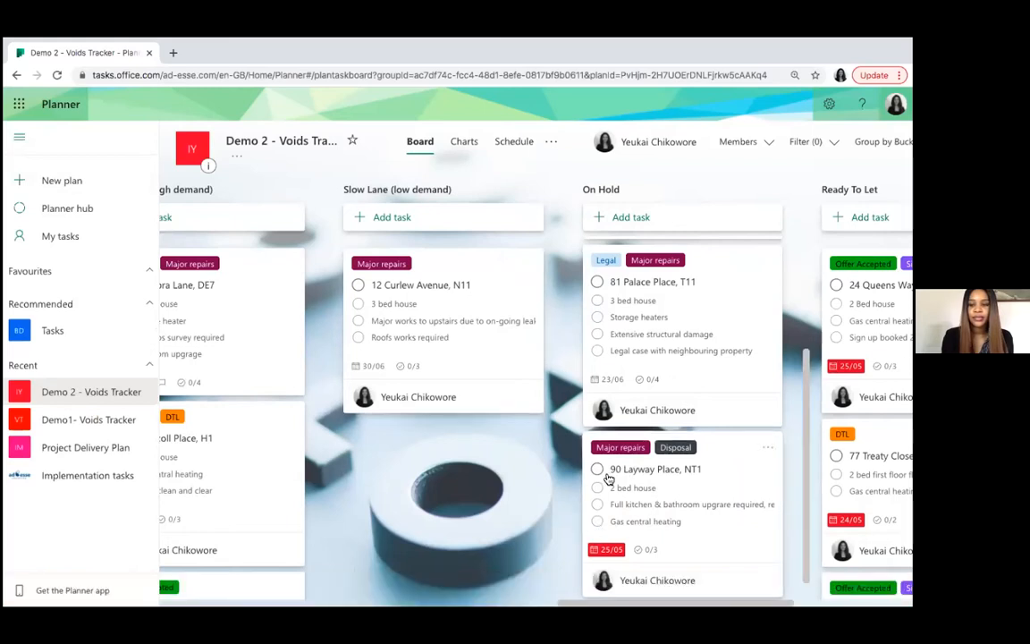
{"action": "scroll", "coordinate": [536, 473], "scroll_direction": "right", "scroll_amount": 5}
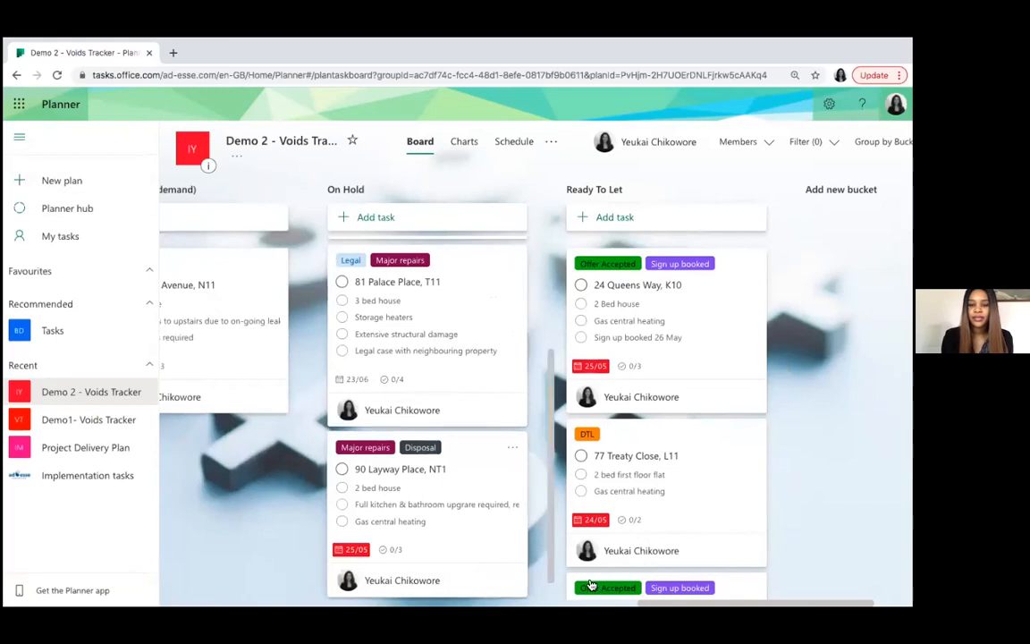
{"action": "scroll", "coordinate": [590, 585], "scroll_direction": "left", "scroll_amount": 4}
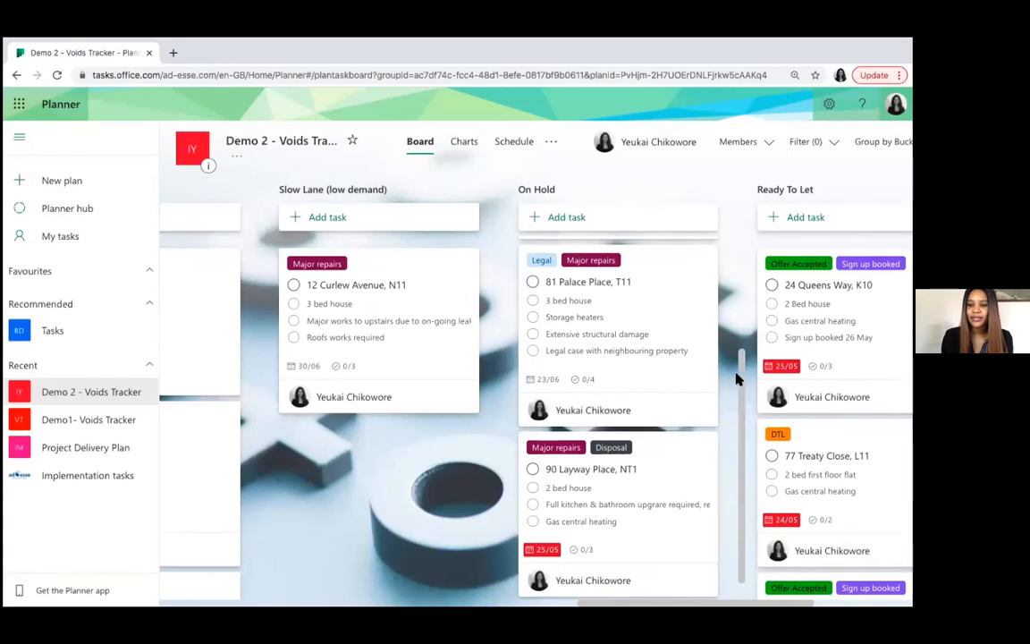
{"action": "scroll", "coordinate": [726, 315], "scroll_direction": "up", "scroll_amount": 3}
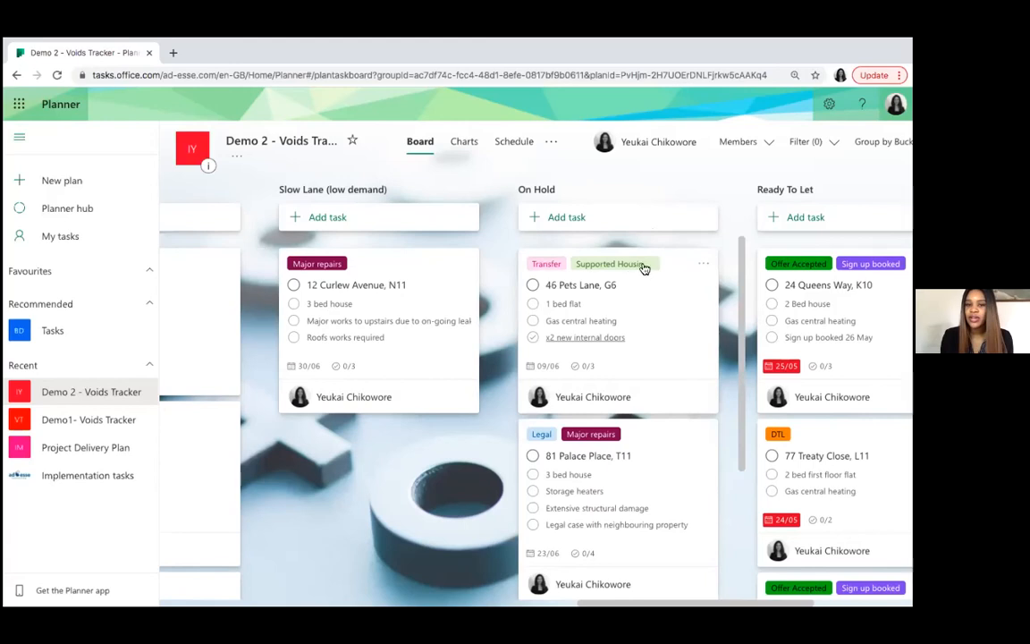
- Put 46 Pets Lane back atop Slow Lane, then use Move task to send it to On Hold
{"action": "left_click_drag", "start_coordinate": [536, 269], "coordinate": [420, 254]}
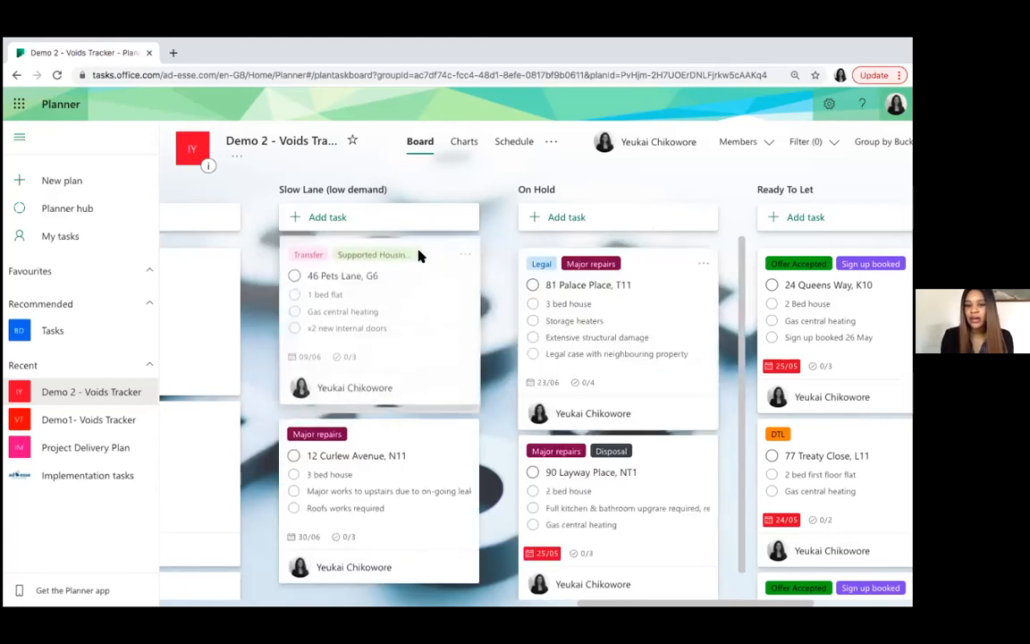
{"action": "left_click", "coordinate": [464, 265]}
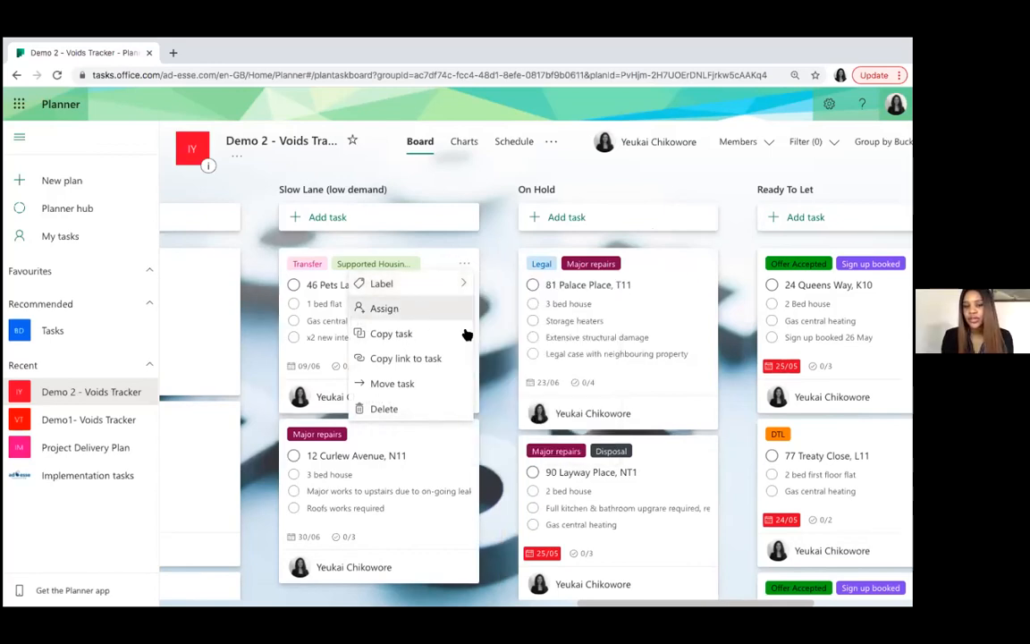
{"action": "left_click", "coordinate": [391, 382]}
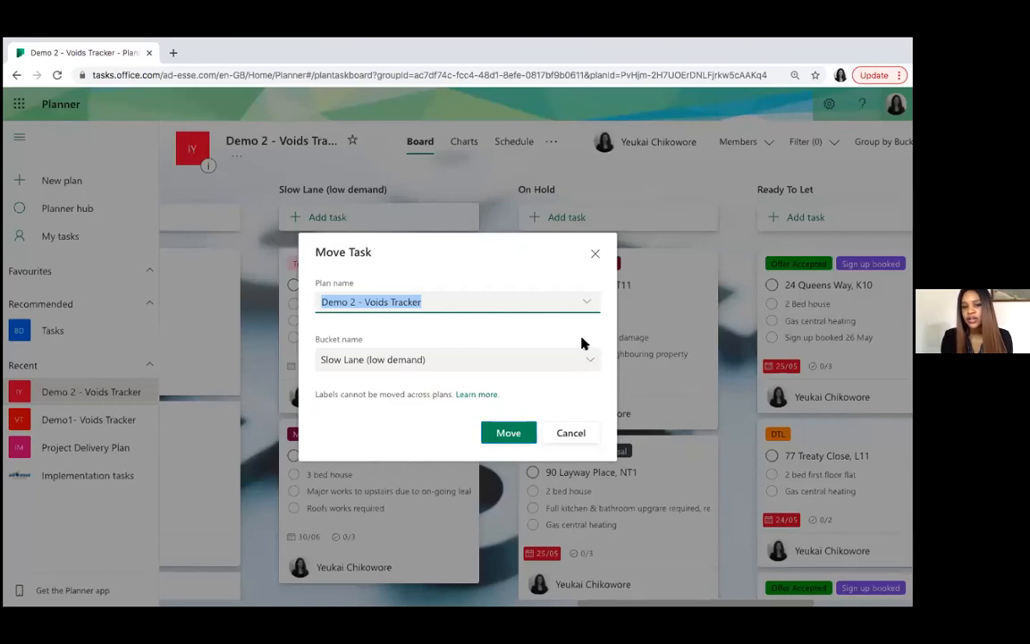
{"action": "left_click", "coordinate": [456, 360]}
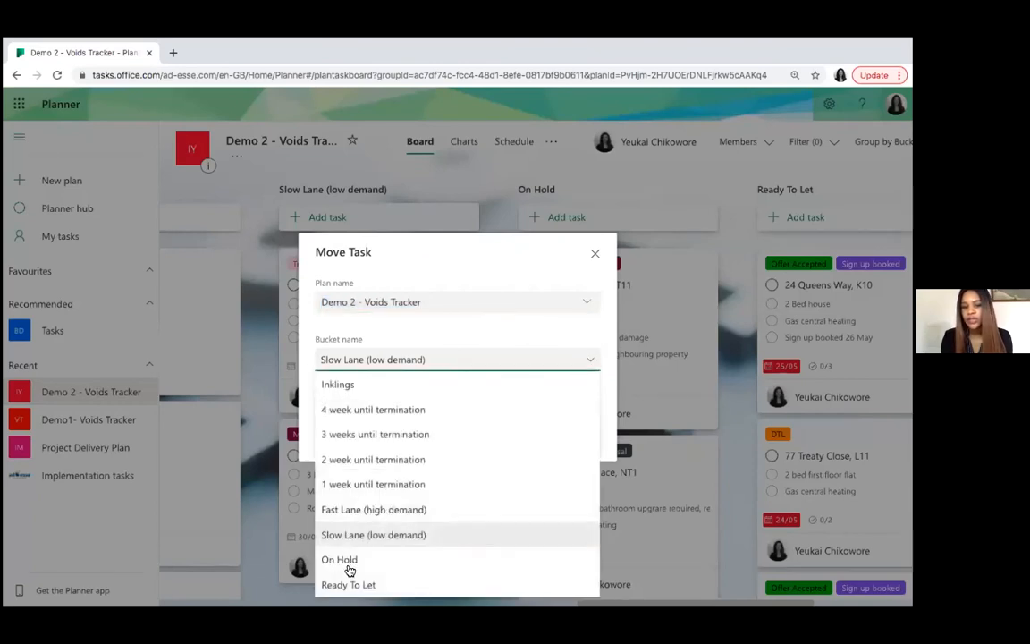
{"action": "left_click", "coordinate": [347, 562]}
{"action": "left_click", "coordinate": [503, 433]}
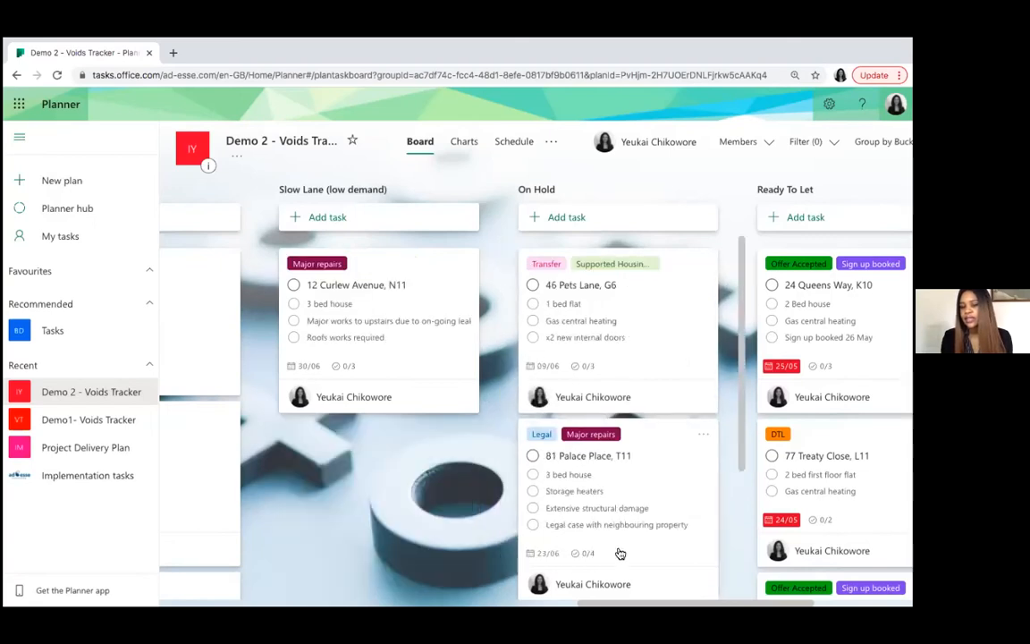
{"action": "scroll", "coordinate": [545, 361], "scroll_direction": "left", "scroll_amount": 2}
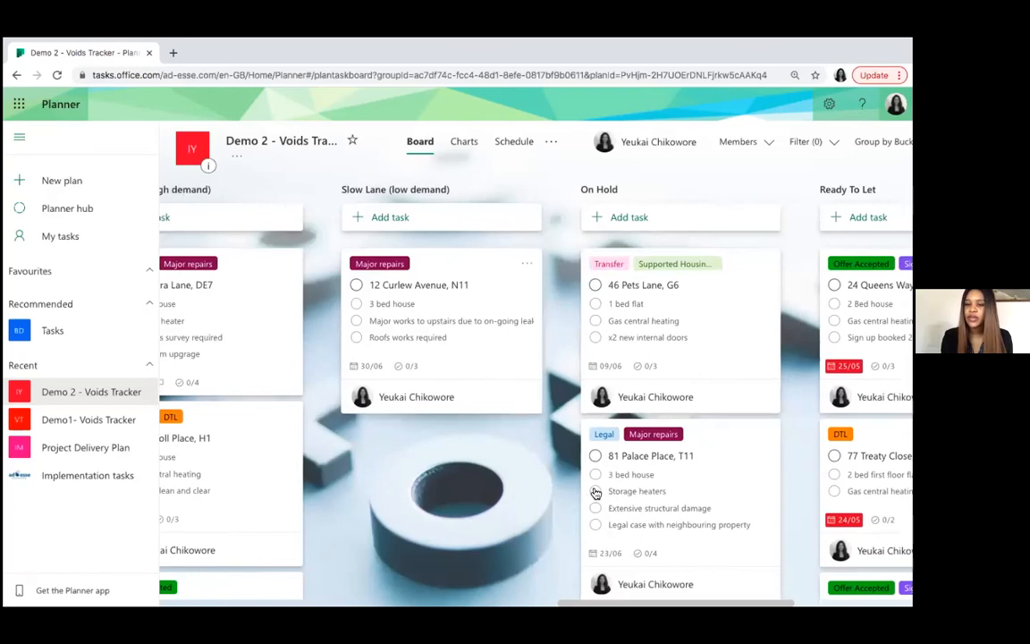
{"action": "scroll", "coordinate": [536, 375], "scroll_direction": "right", "scroll_amount": 1}
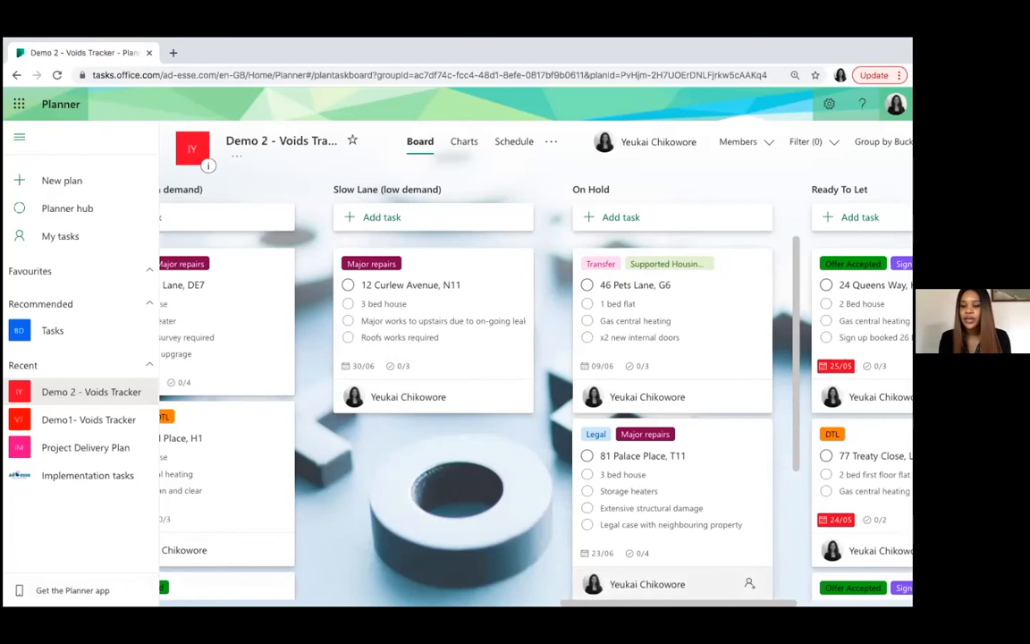
{"action": "scroll", "coordinate": [671, 537], "scroll_direction": "right", "scroll_amount": 2}
{"action": "scroll", "coordinate": [536, 375], "scroll_direction": "right", "scroll_amount": 2}
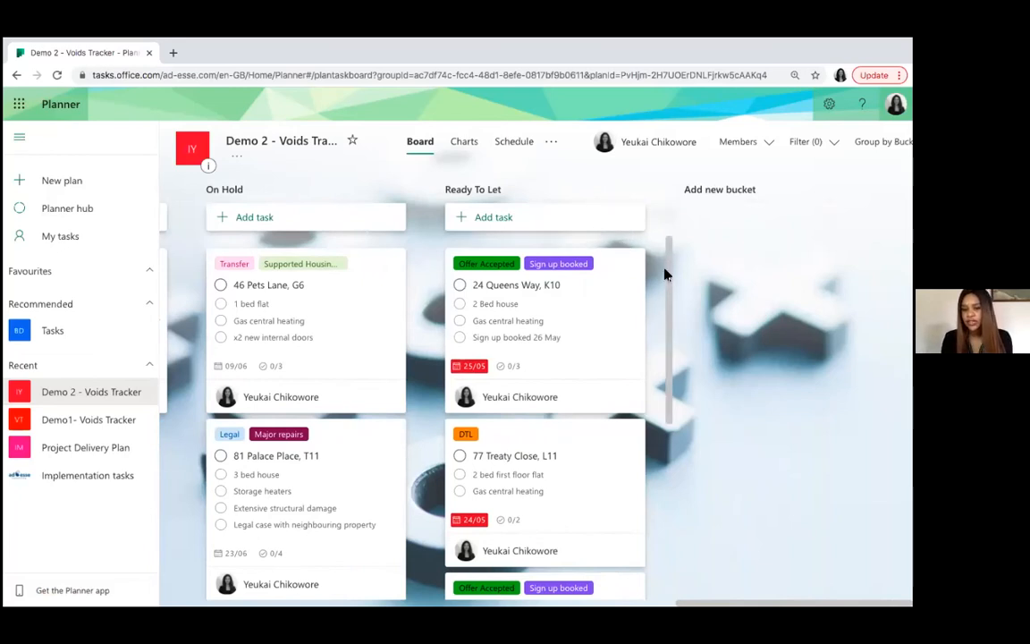
{"action": "scroll", "coordinate": [661, 259], "scroll_direction": "down", "scroll_amount": 1}
{"action": "scroll", "coordinate": [617, 273], "scroll_direction": "up", "scroll_amount": 1}
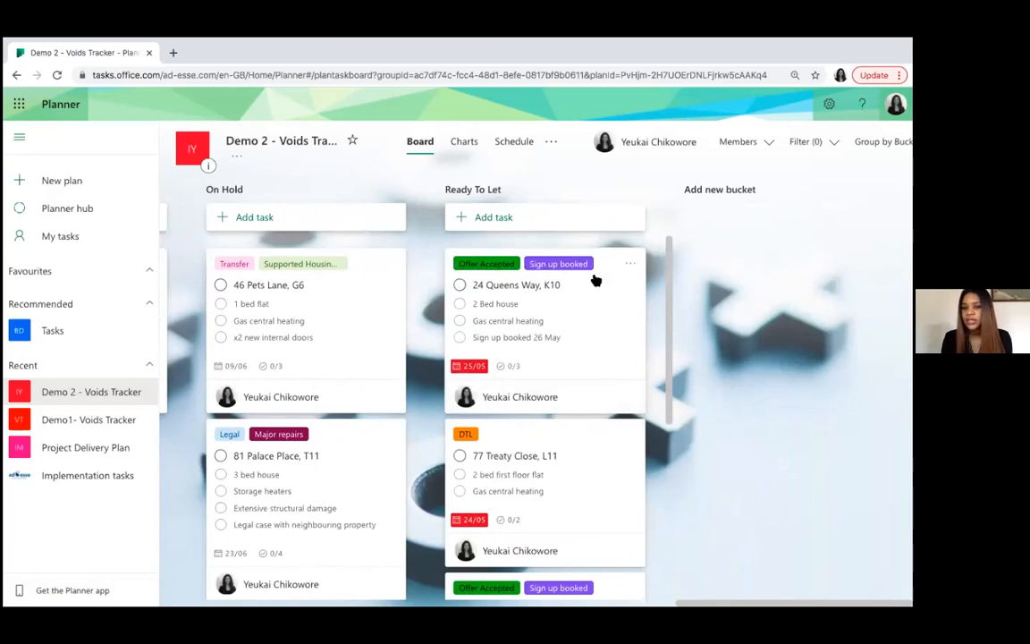
{"action": "left_click", "coordinate": [519, 300]}
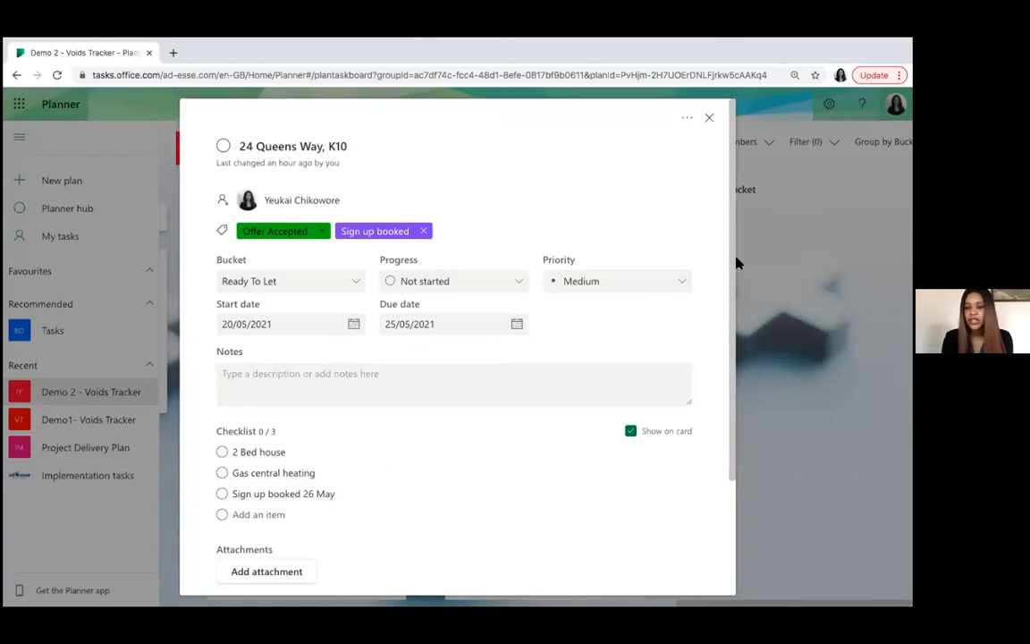
{"action": "scroll", "coordinate": [724, 257], "scroll_direction": "down", "scroll_amount": 2}
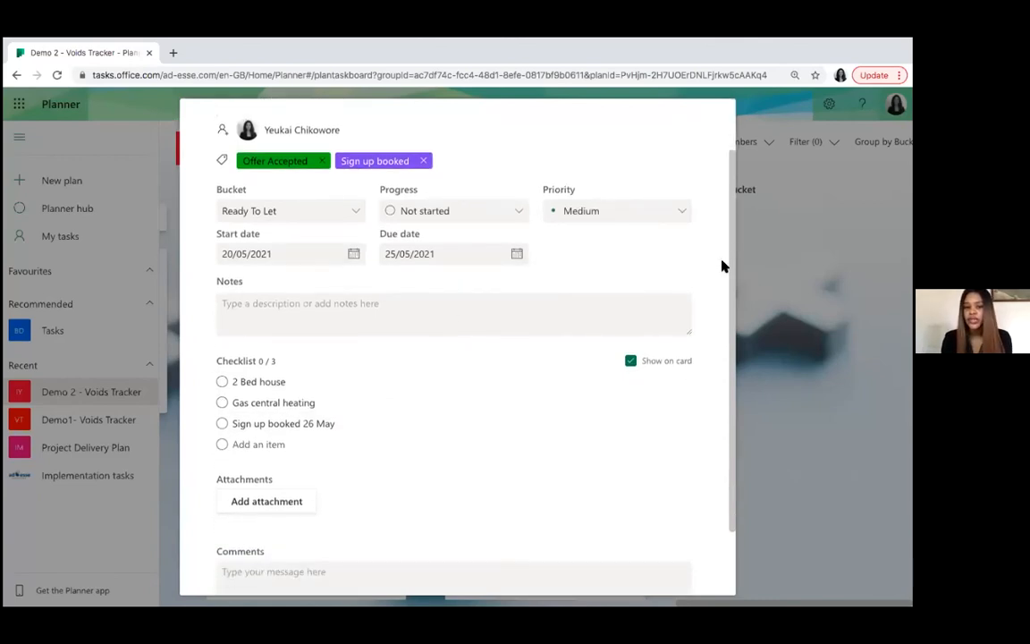
{"action": "scroll", "coordinate": [706, 304], "scroll_direction": "down", "scroll_amount": 2}
{"action": "scroll", "coordinate": [721, 254], "scroll_direction": "up", "scroll_amount": 2}
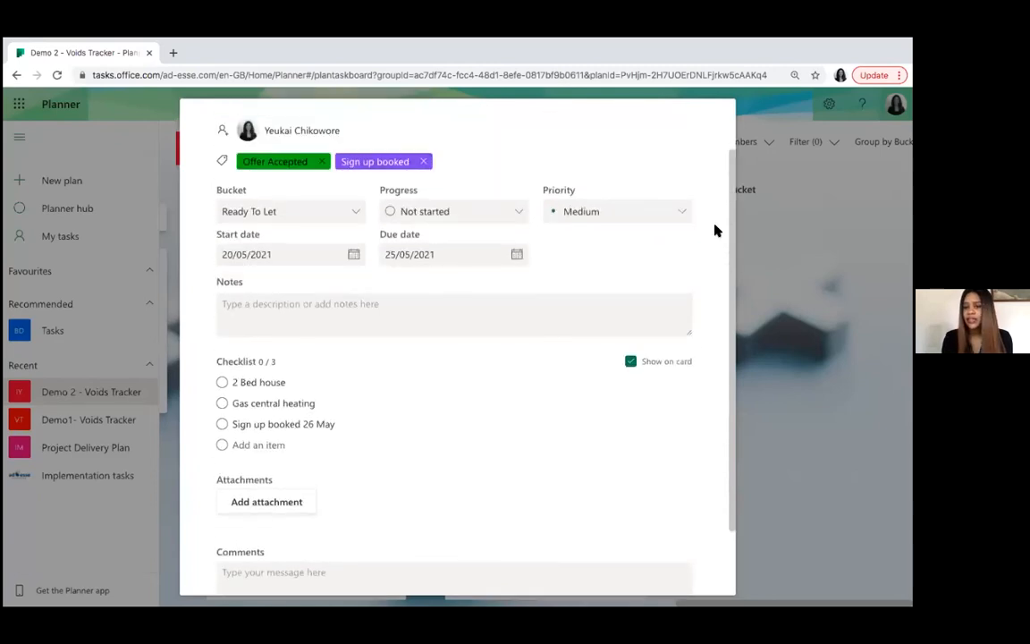
{"action": "scroll", "coordinate": [716, 228], "scroll_direction": "up", "scroll_amount": 2}
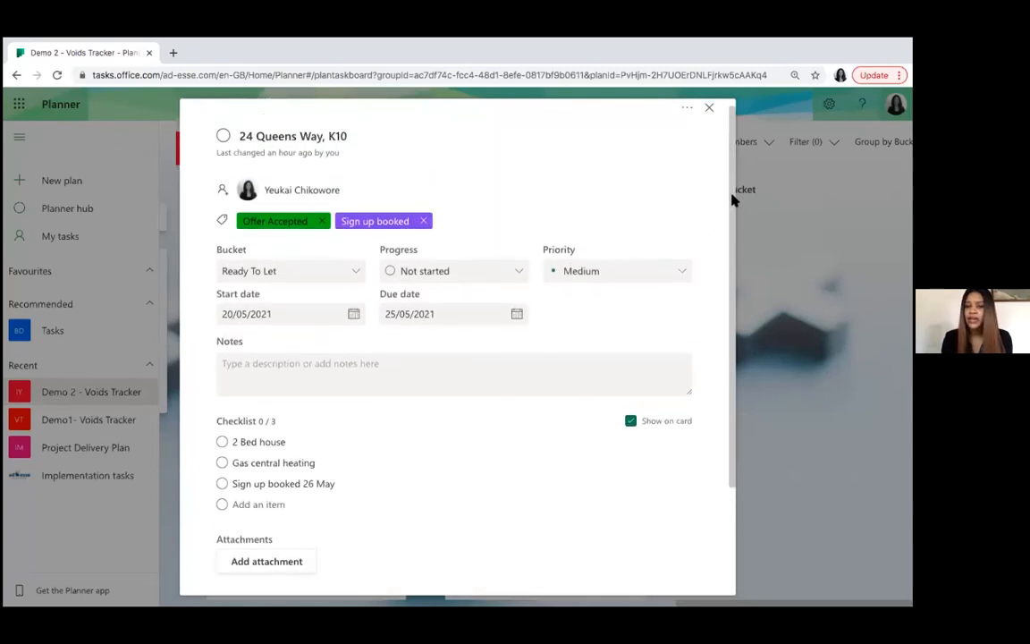
{"action": "left_click_drag", "start_coordinate": [725, 228], "coordinate": [732, 230]}
{"action": "scroll", "coordinate": [708, 357], "scroll_direction": "down", "scroll_amount": 3}
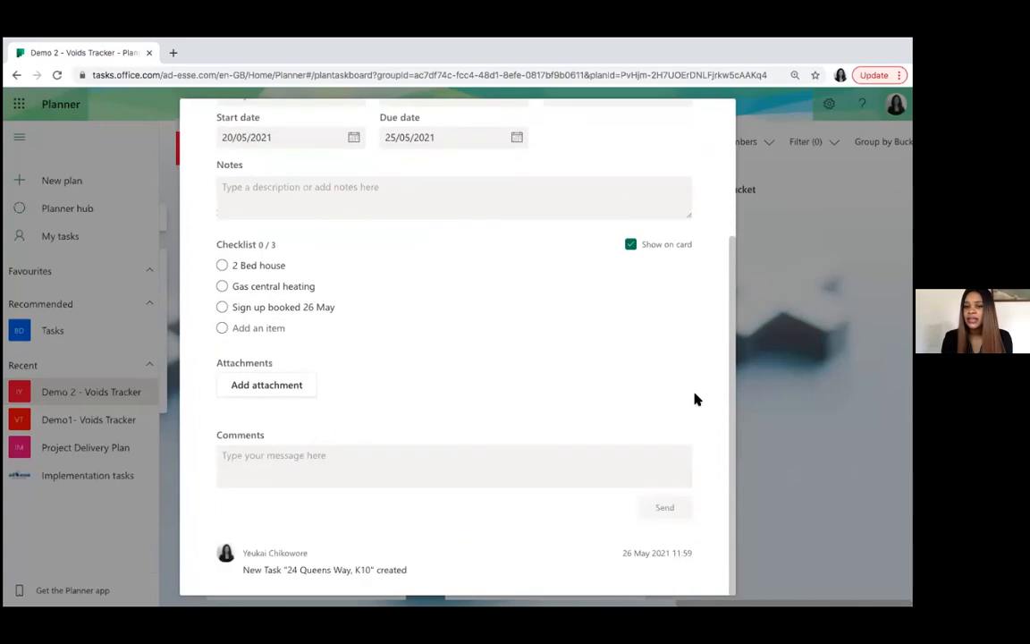
- Post the comment 'Sign up completed' on the task
{"action": "left_click", "coordinate": [359, 468]}
{"action": "type", "text": "Sign up compl"}
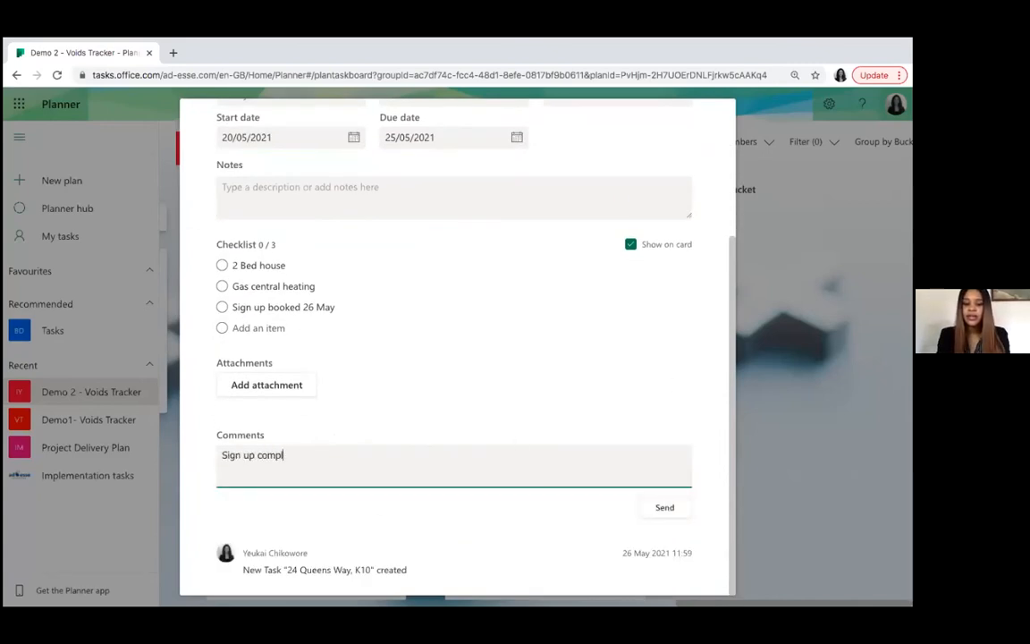
{"action": "type", "text": "eted"}
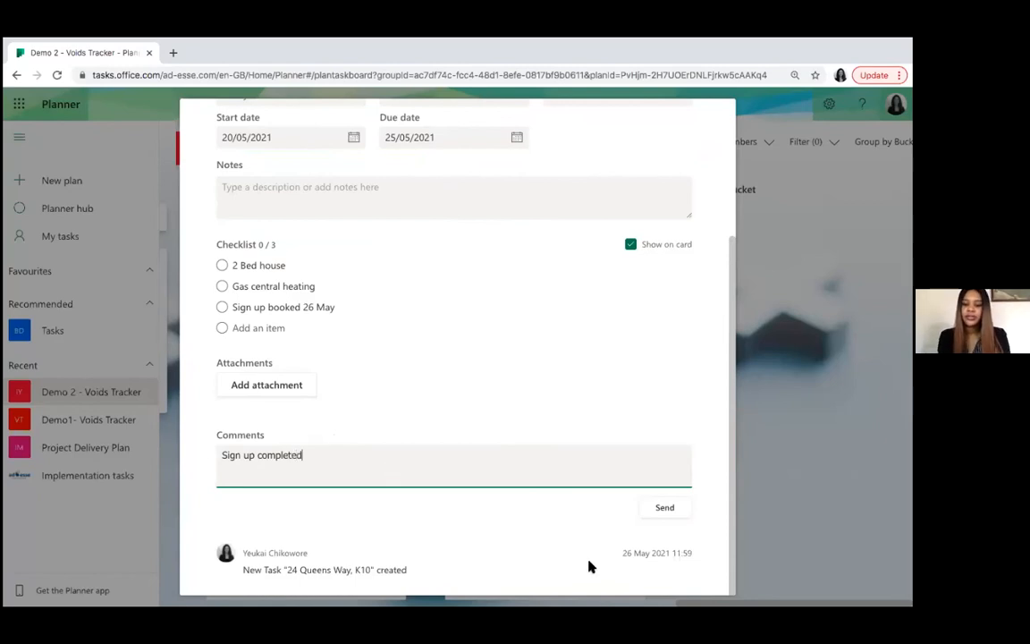
{"action": "left_click", "coordinate": [664, 507]}
{"action": "scroll", "coordinate": [693, 271], "scroll_direction": "up", "scroll_amount": 5}
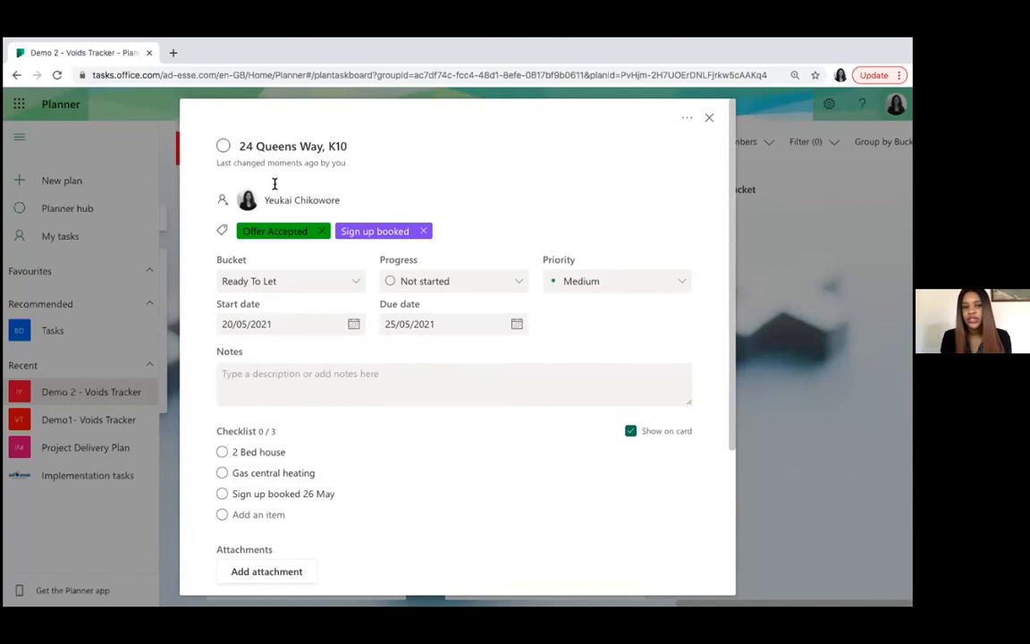
- Mark 24 Queens Way, K10 complete, close its details, and show then hide Ready To Let's completed tasks
{"action": "left_click", "coordinate": [222, 149]}
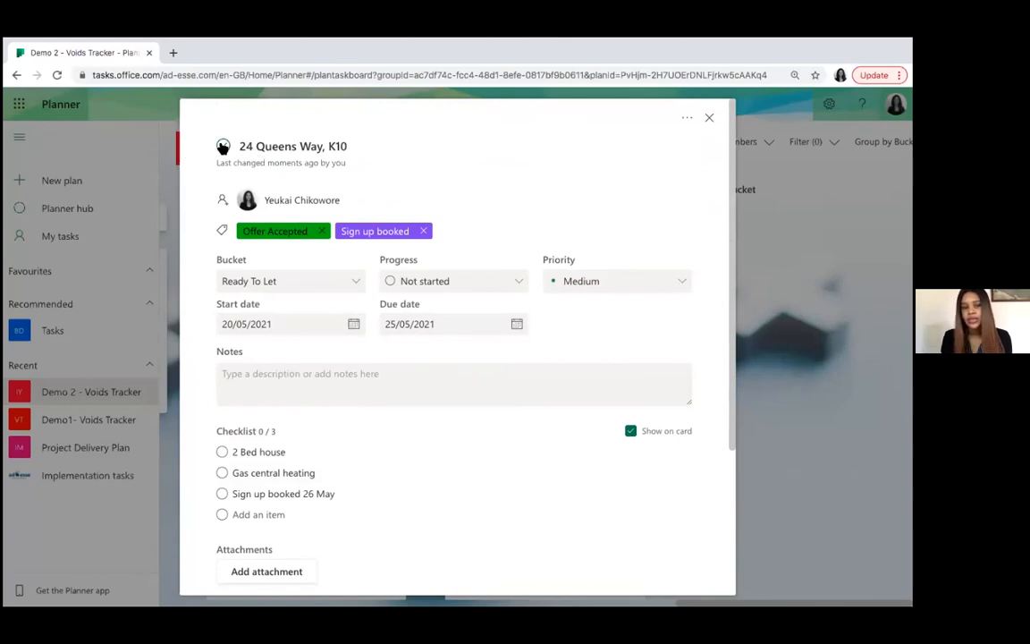
{"action": "left_click", "coordinate": [709, 118]}
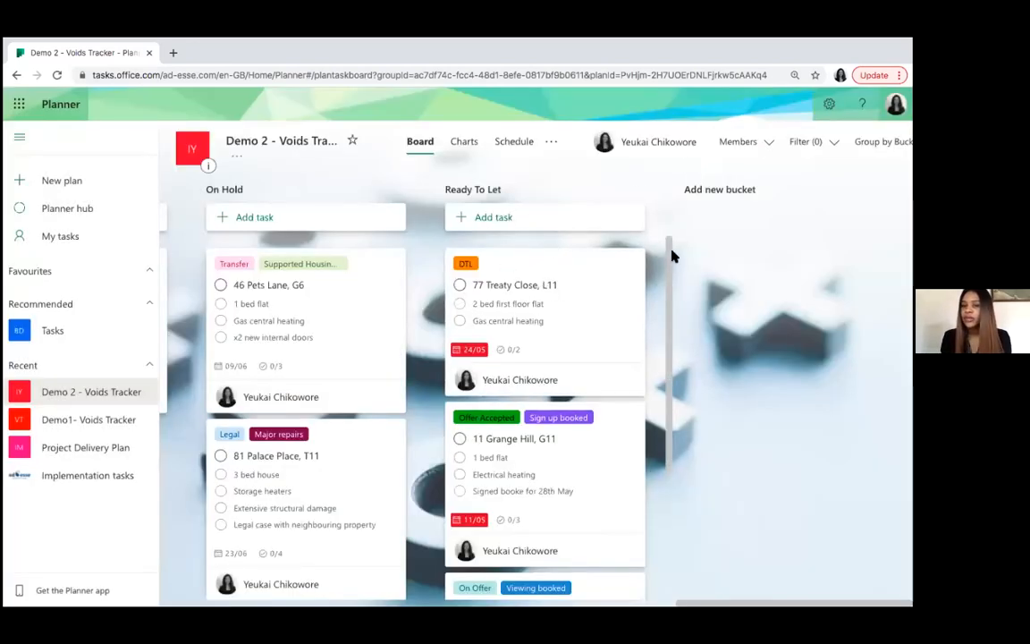
{"action": "scroll", "coordinate": [665, 255], "scroll_direction": "down", "scroll_amount": 2}
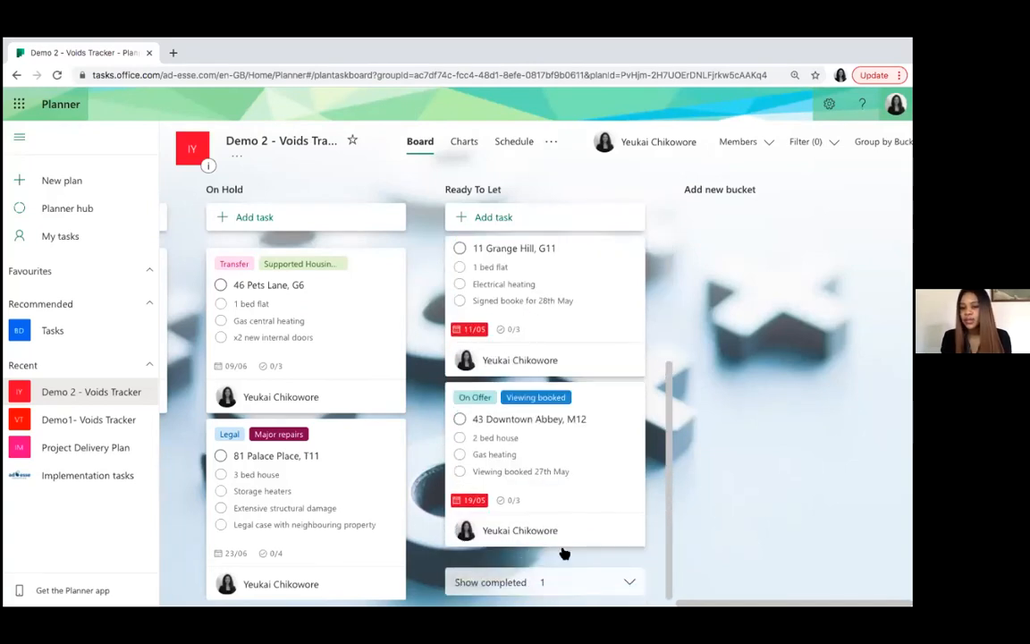
{"action": "left_click", "coordinate": [522, 583]}
{"action": "scroll", "coordinate": [666, 465], "scroll_direction": "down", "scroll_amount": 3}
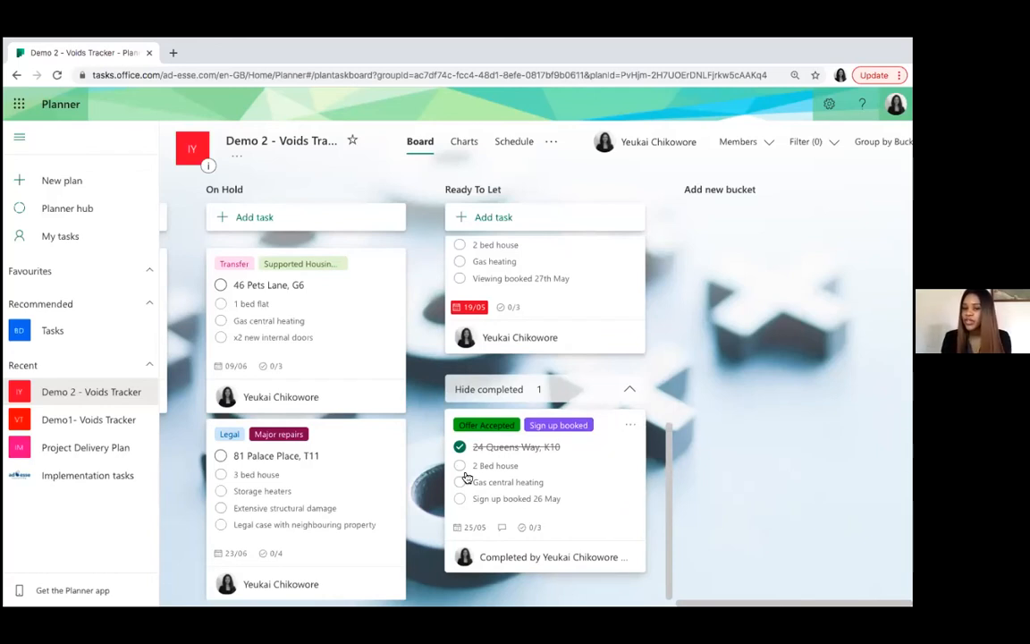
{"action": "left_click", "coordinate": [628, 390]}
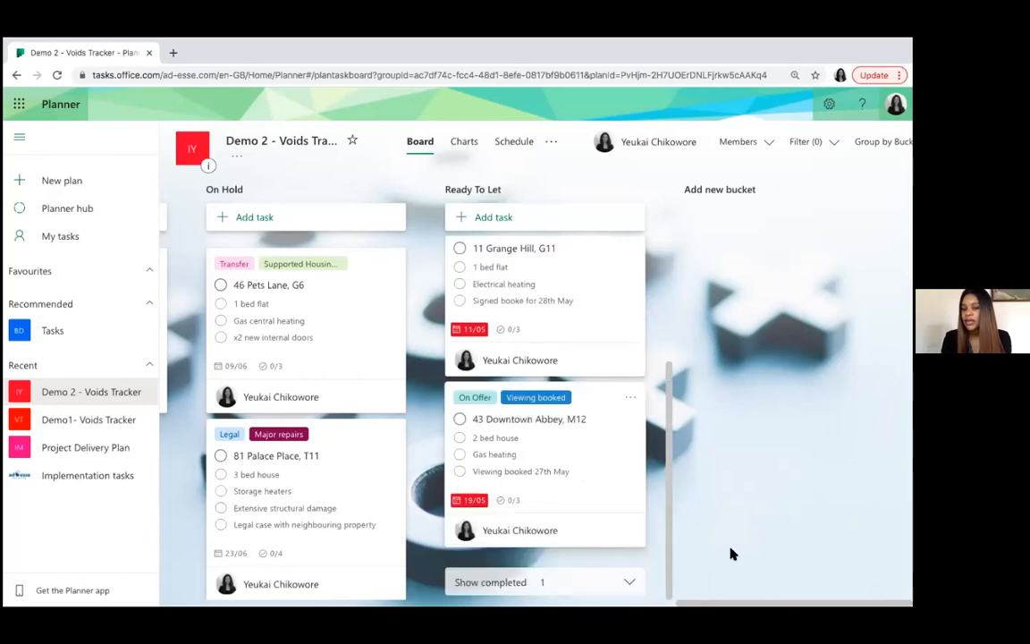
{"action": "left_click_drag", "start_coordinate": [670, 524], "coordinate": [666, 344]}
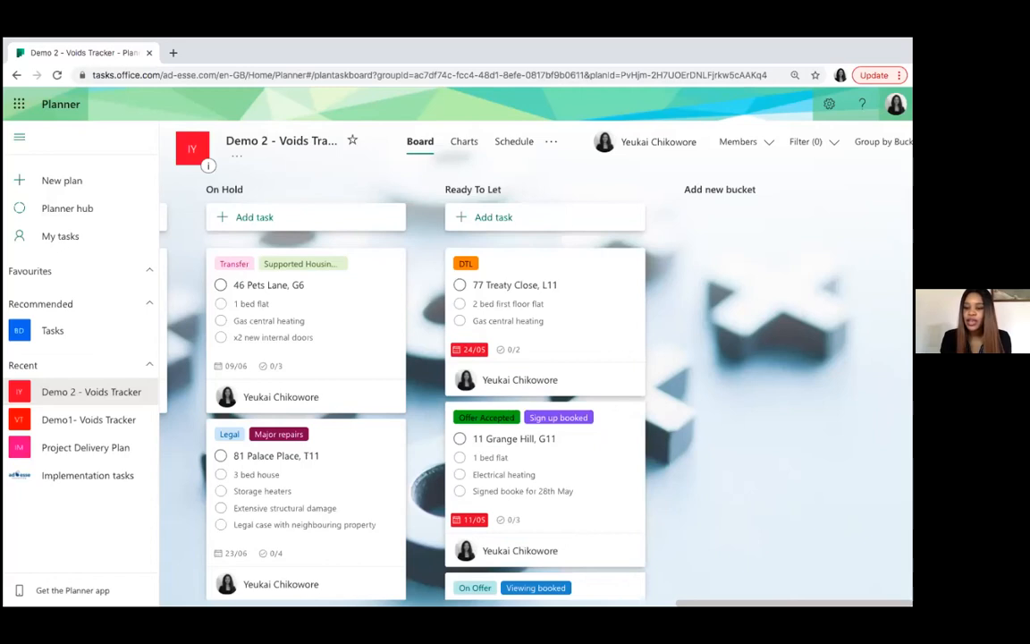
- Scroll the board left to the termination countdown buckets, showing the 3-weeks bucket's tasks
{"action": "left_click_drag", "start_coordinate": [786, 602], "coordinate": [268, 602]}
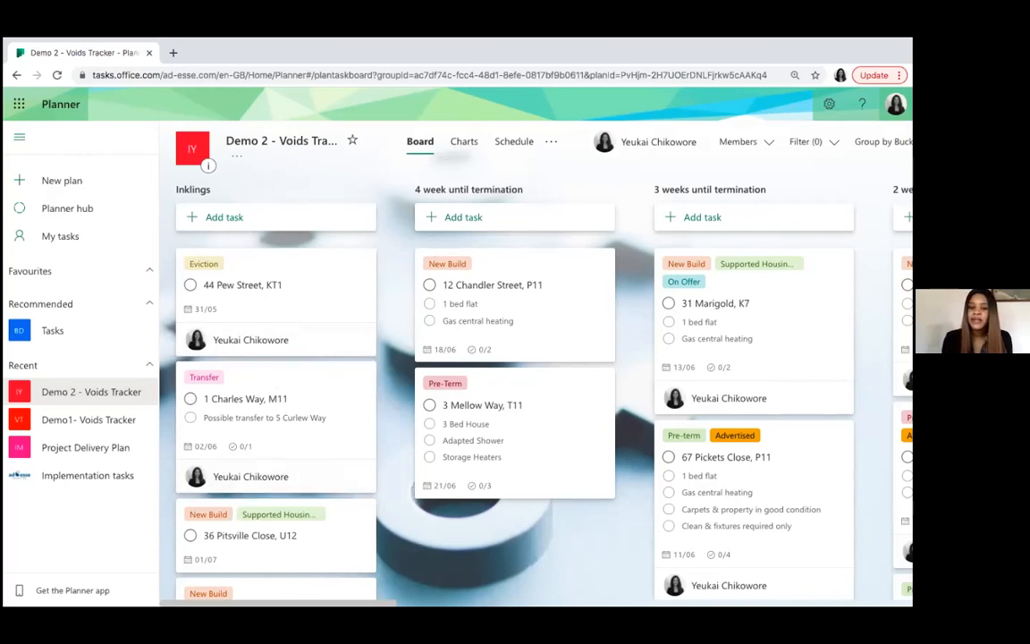
{"action": "scroll", "coordinate": [397, 381], "scroll_direction": "right", "scroll_amount": 3}
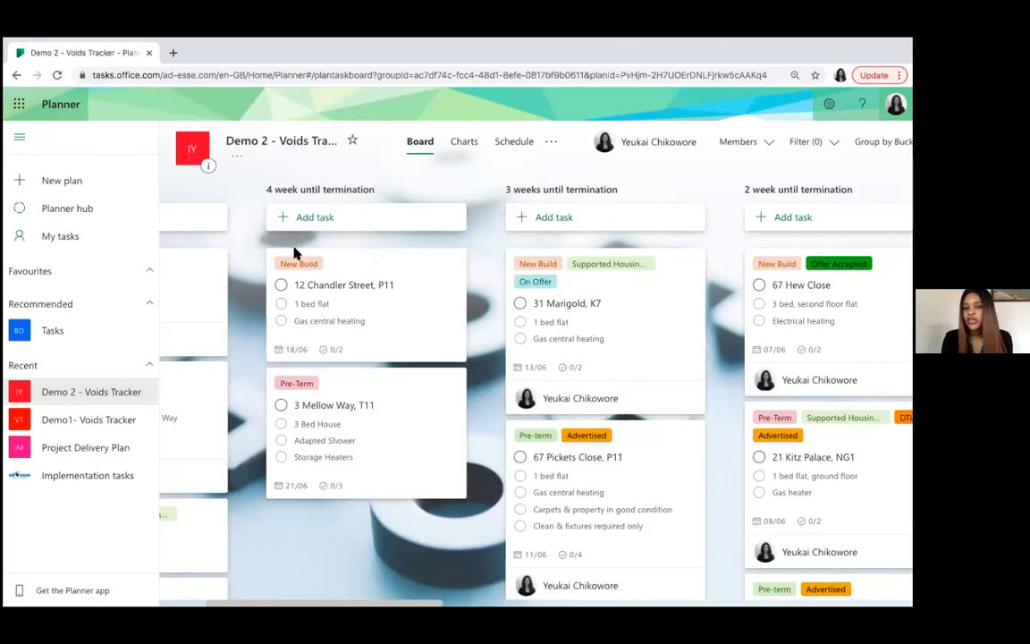
- Start a '34 Pickets' task in the 4 week until termination bucket, due 20 June 2021
{"action": "left_click", "coordinate": [309, 217]}
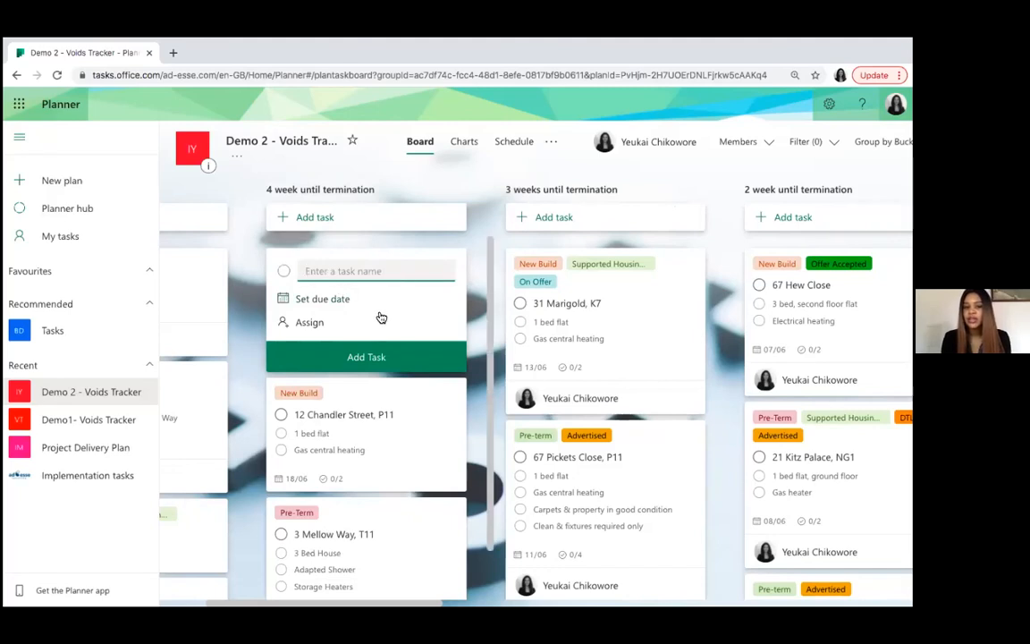
{"action": "type", "text": "34"}
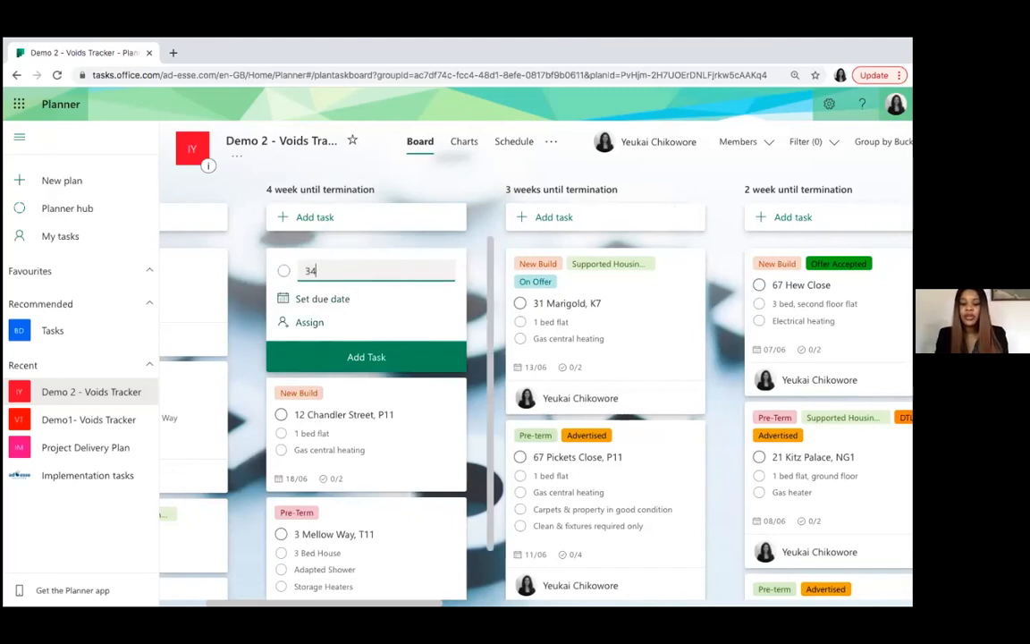
{"action": "type", "text": " Pickets L"}
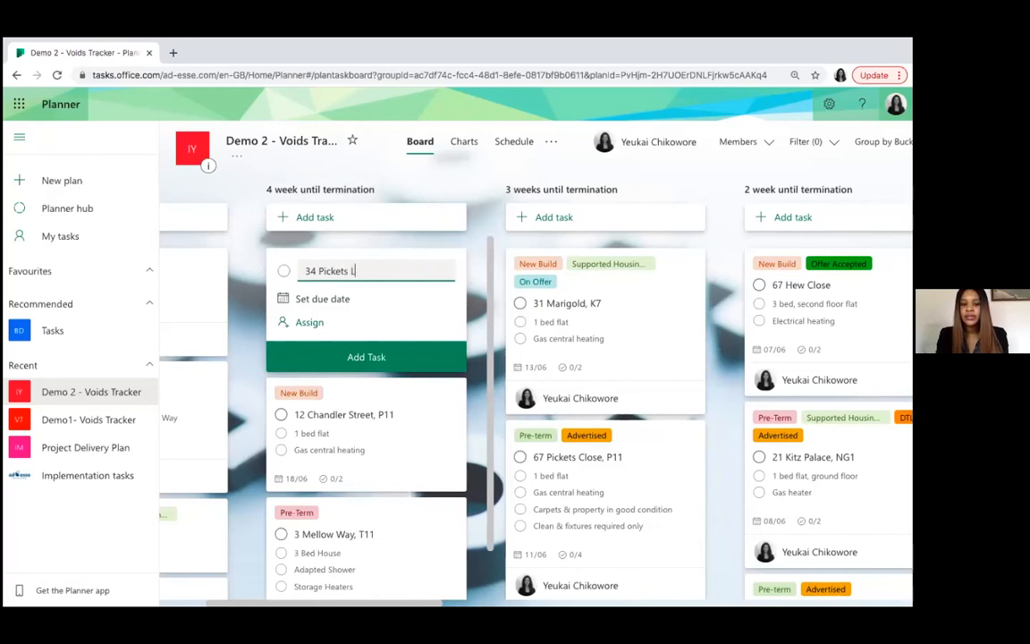
{"action": "left_click", "coordinate": [301, 300]}
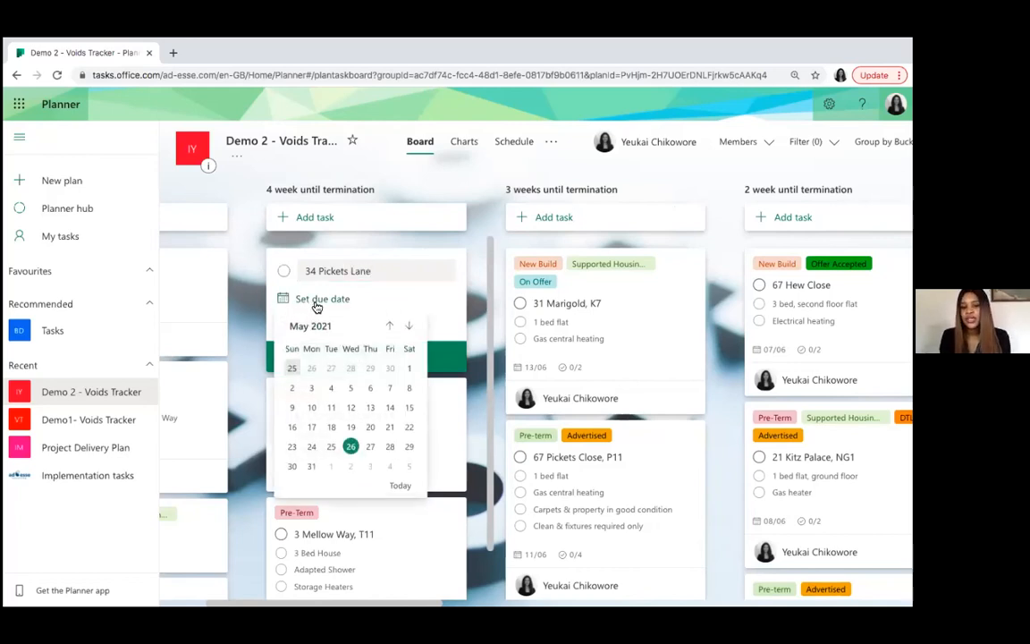
{"action": "left_click", "coordinate": [410, 327]}
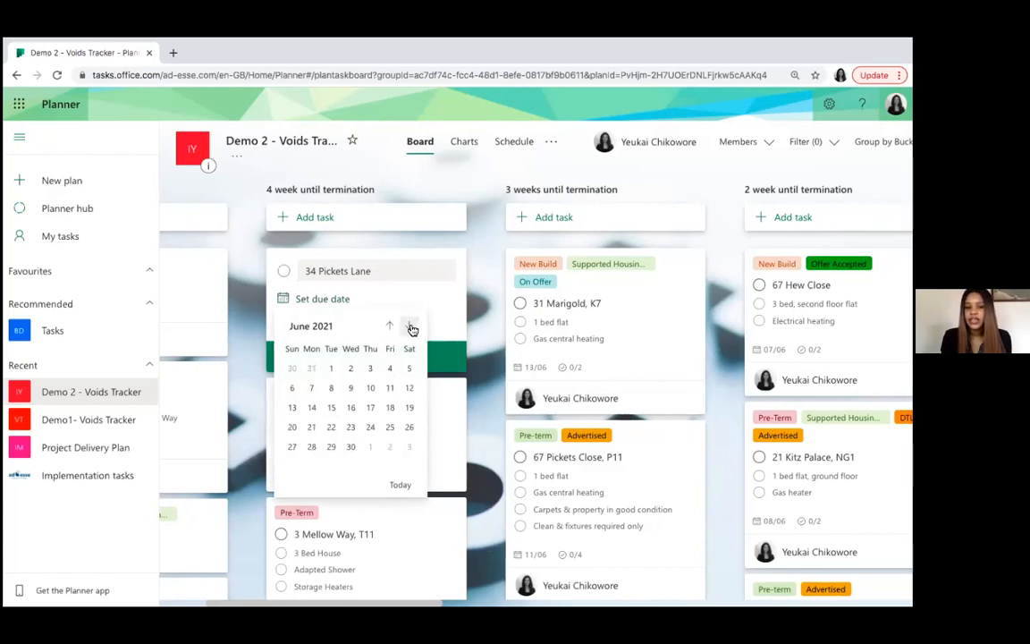
{"action": "left_click", "coordinate": [292, 428]}
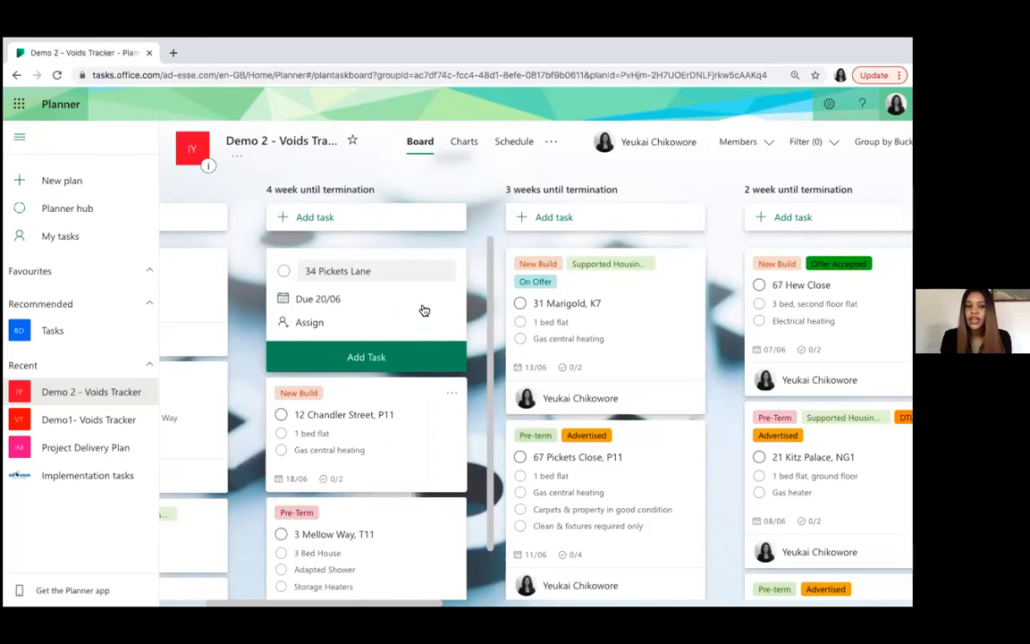
{"action": "left_click", "coordinate": [311, 324]}
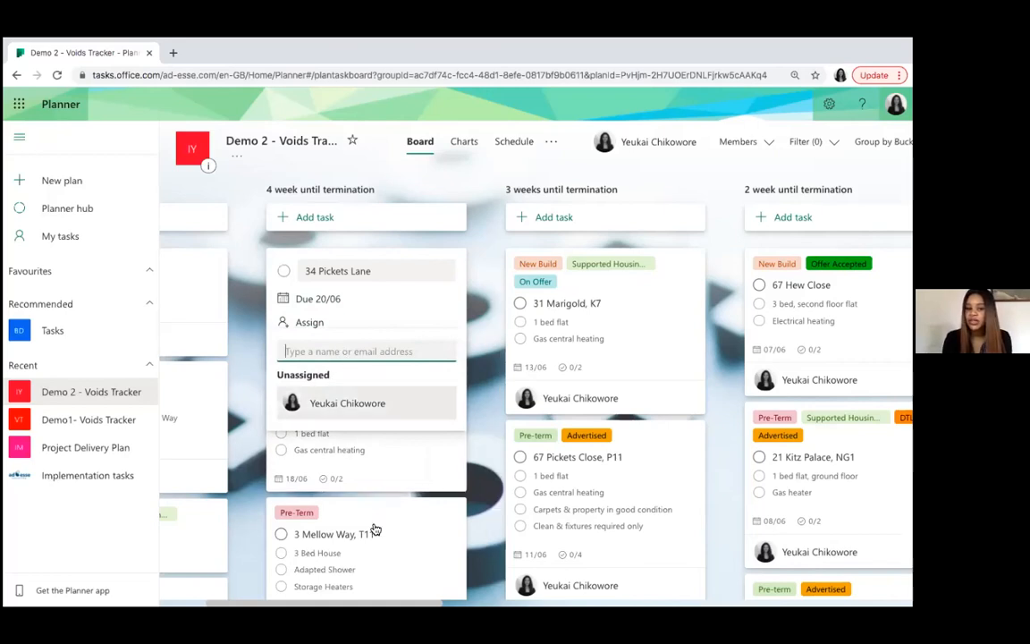
{"action": "left_click", "coordinate": [344, 404]}
{"action": "left_click", "coordinate": [479, 271]}
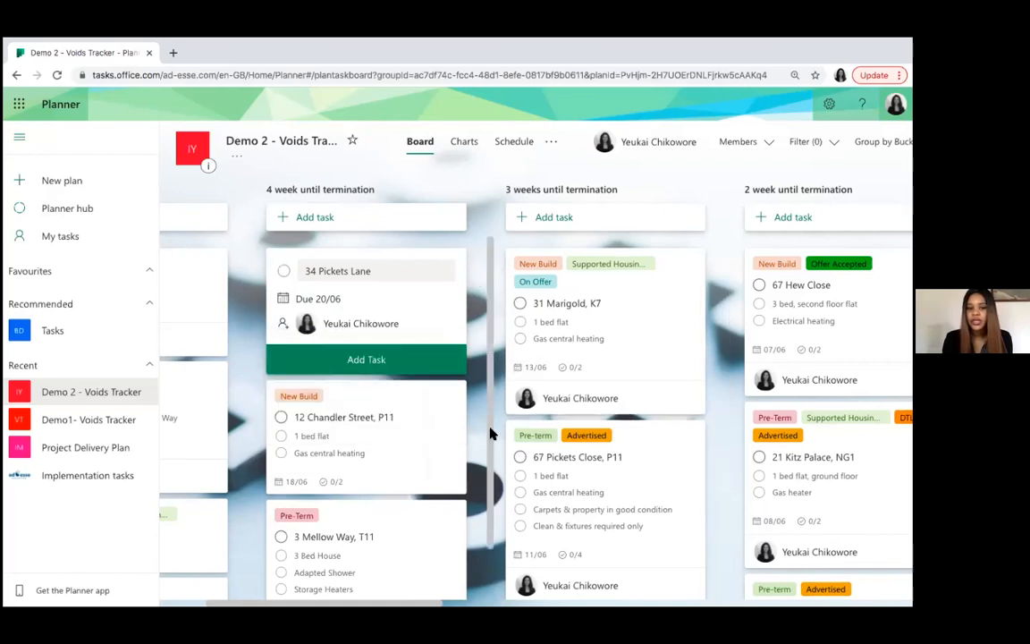
{"action": "left_click", "coordinate": [340, 357]}
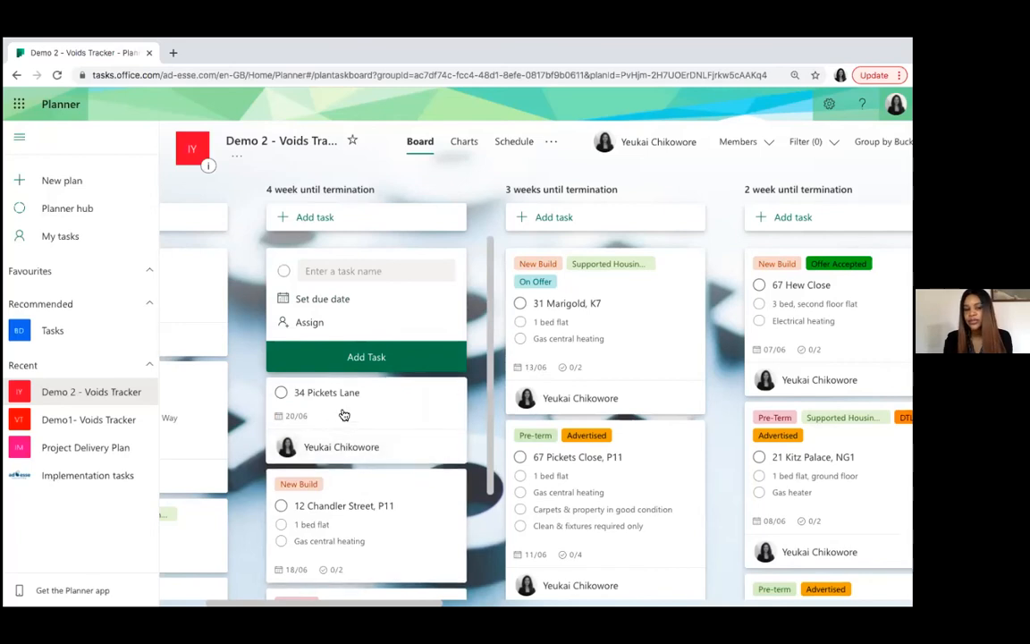
{"action": "left_click", "coordinate": [381, 395]}
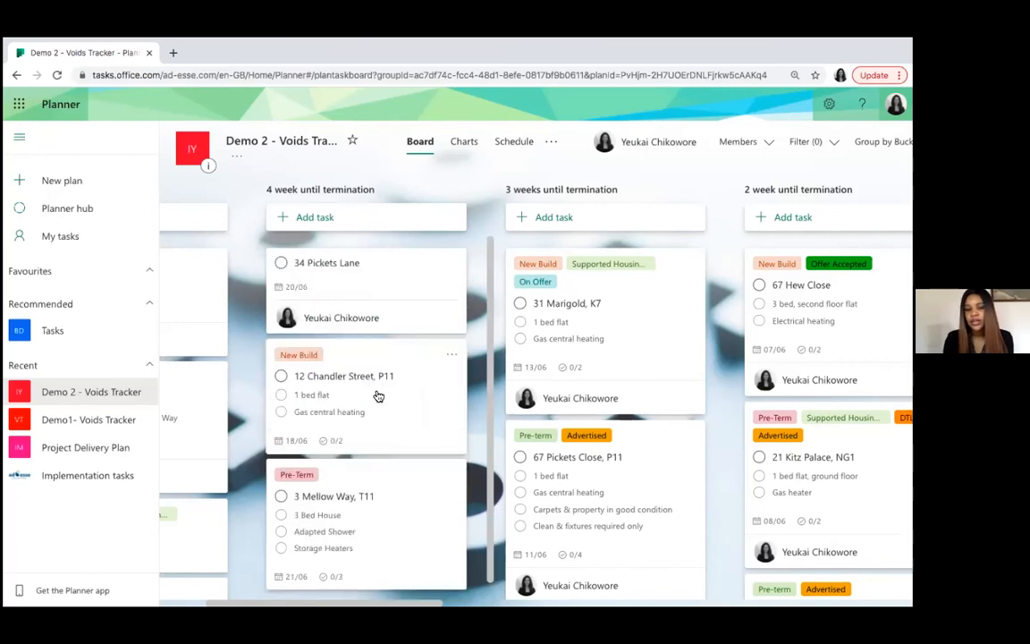
{"action": "left_click", "coordinate": [384, 268]}
{"action": "scroll", "coordinate": [630, 322], "scroll_direction": "down", "scroll_amount": 1}
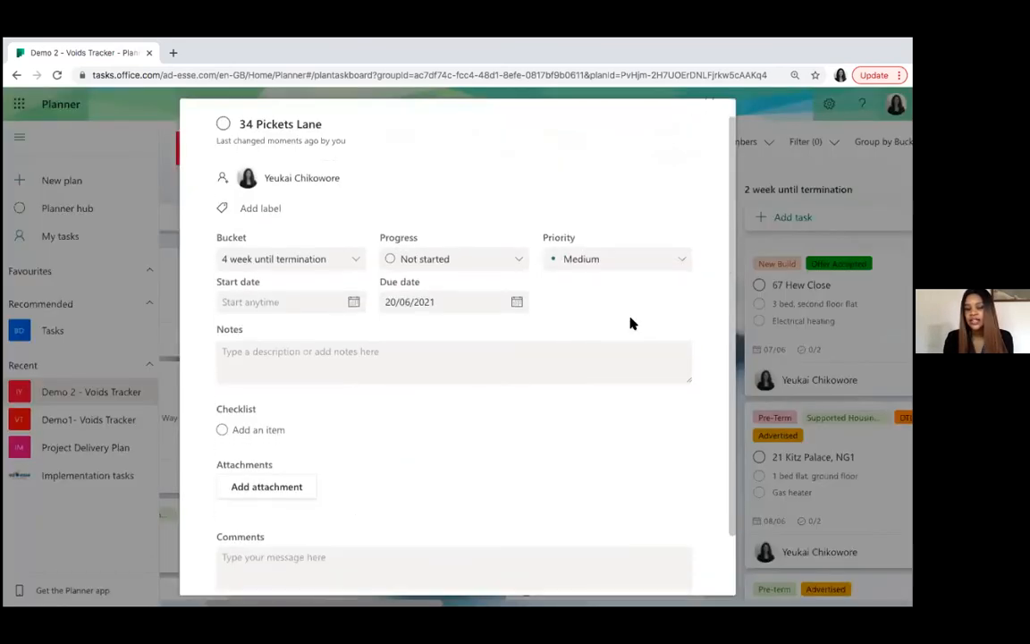
{"action": "left_click", "coordinate": [323, 399]}
{"action": "type", "text": "2 bed f"}
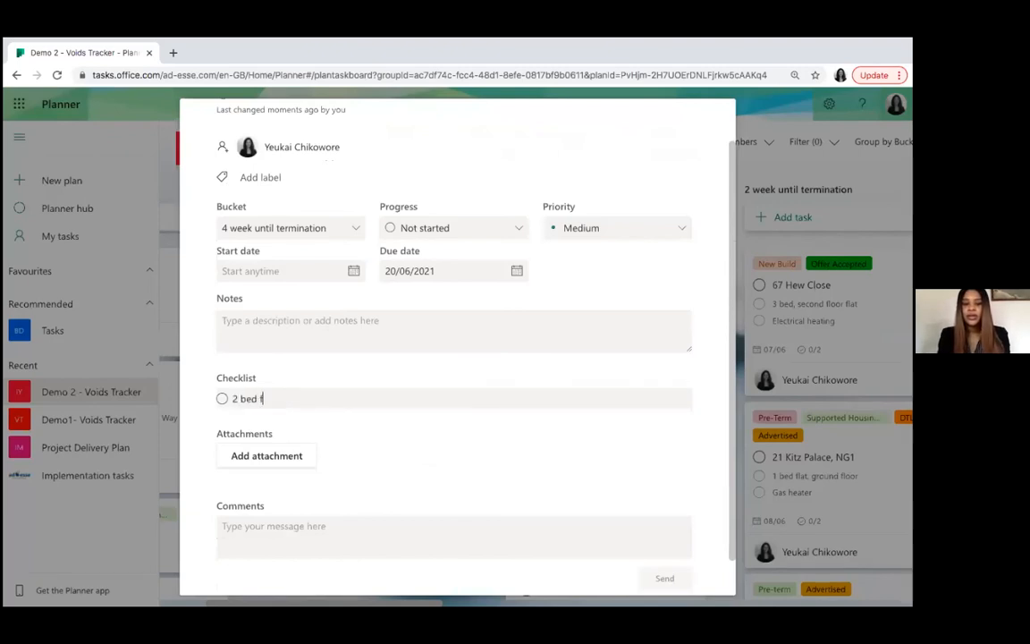
{"action": "type", "text": "lat"}
{"action": "key", "text": "Return"}
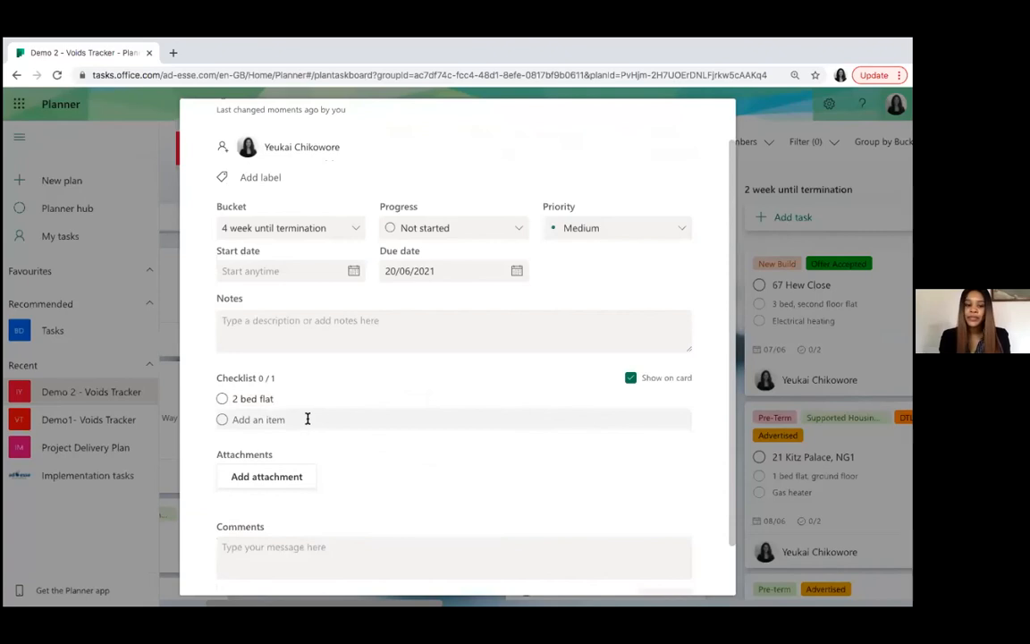
{"action": "scroll", "coordinate": [307, 419], "scroll_direction": "down", "scroll_amount": 2}
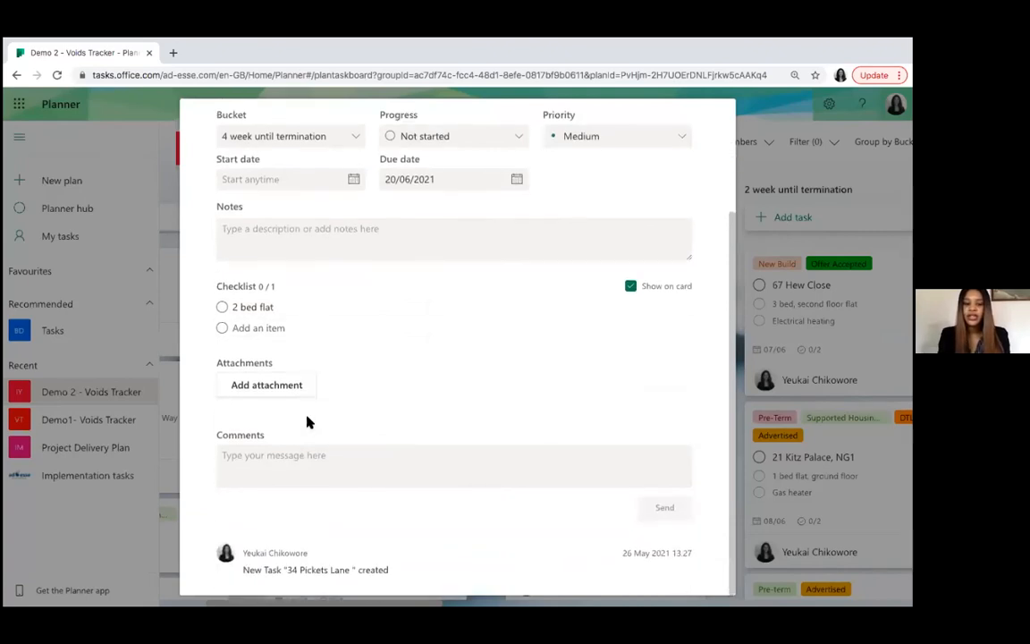
{"action": "type", "text": "Gas heating"}
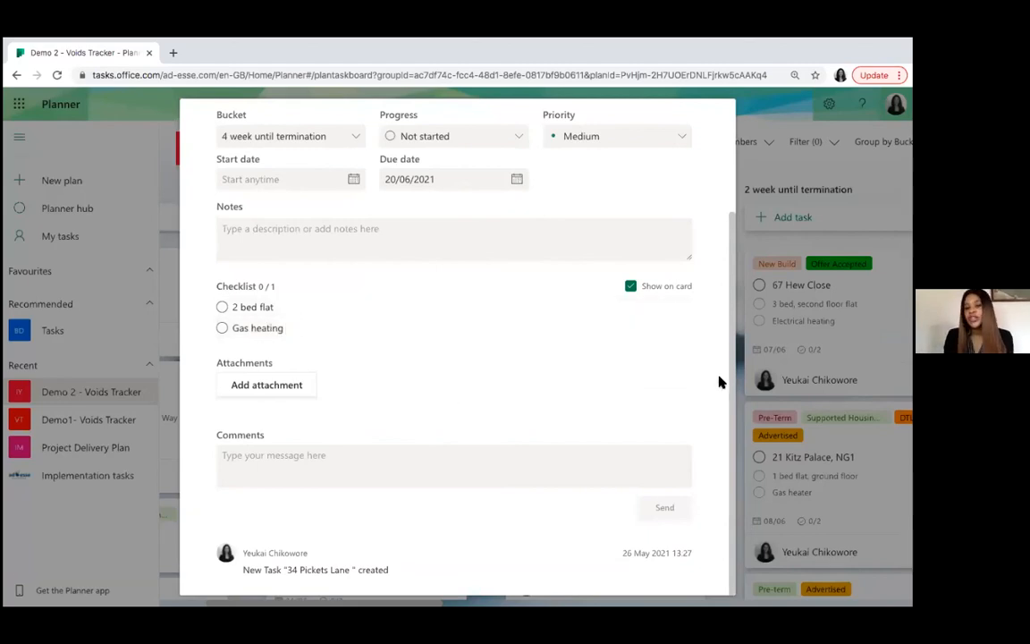
{"action": "scroll", "coordinate": [715, 293], "scroll_direction": "up", "scroll_amount": 3}
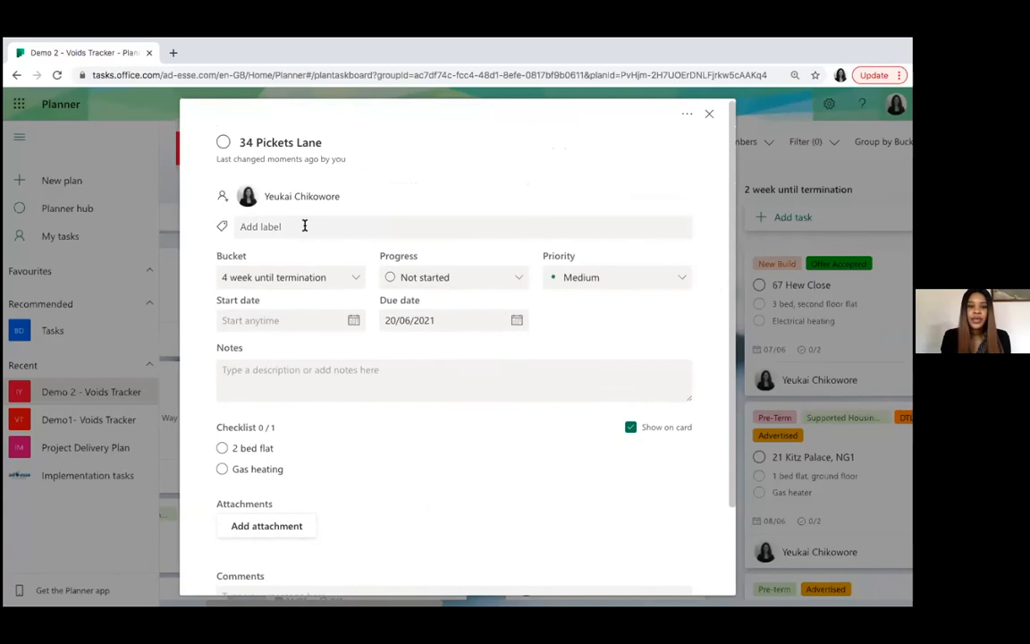
- Tag the task with the Pre-Term and Supported Housing Scheme labels, then close its details
{"action": "left_click", "coordinate": [249, 227]}
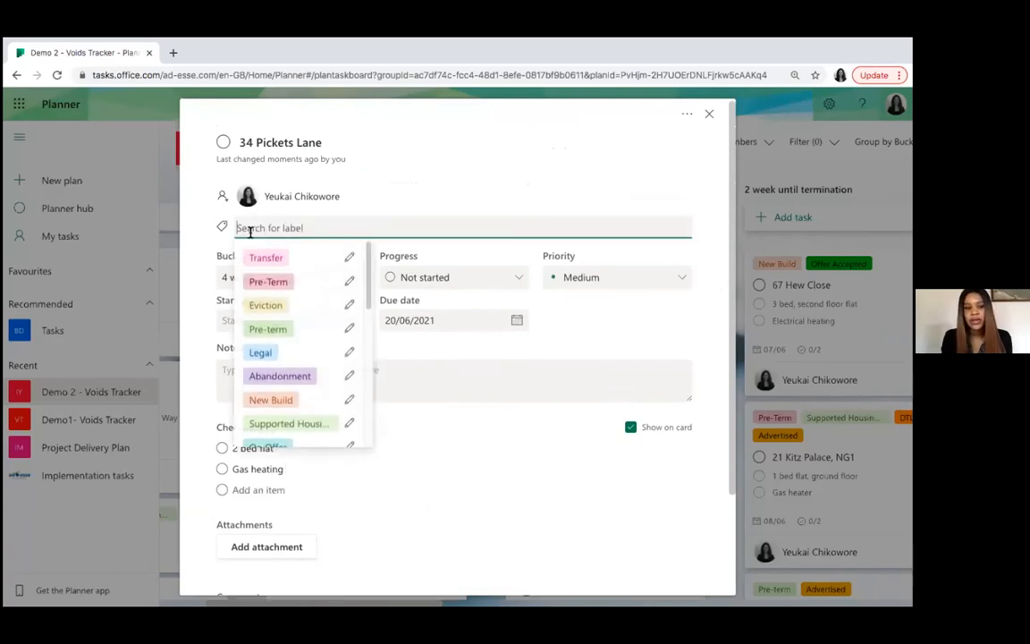
{"action": "left_click", "coordinate": [265, 283]}
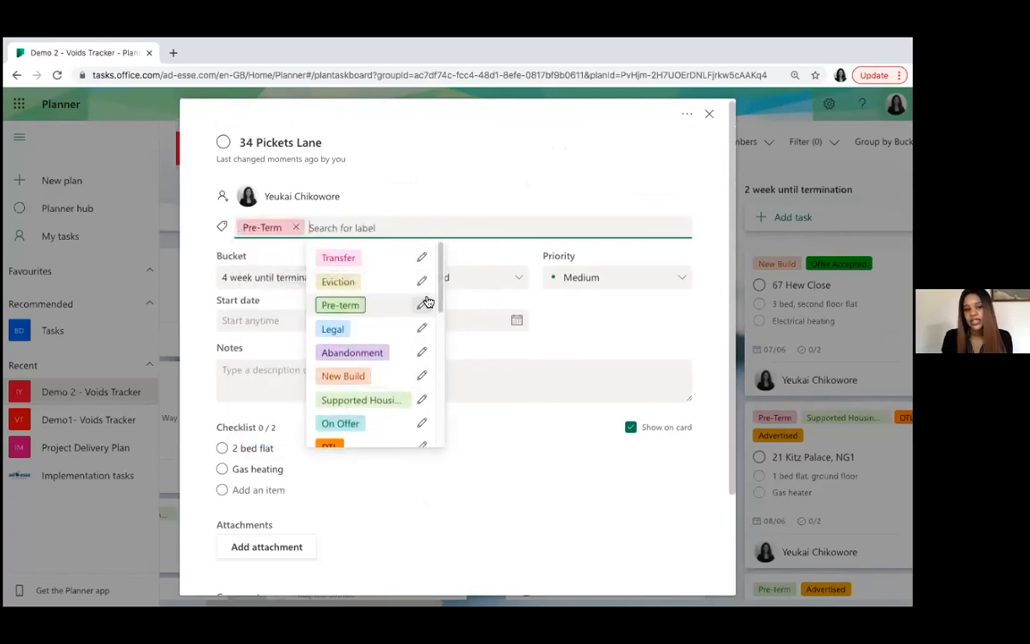
{"action": "scroll", "coordinate": [397, 352], "scroll_direction": "down", "scroll_amount": 1}
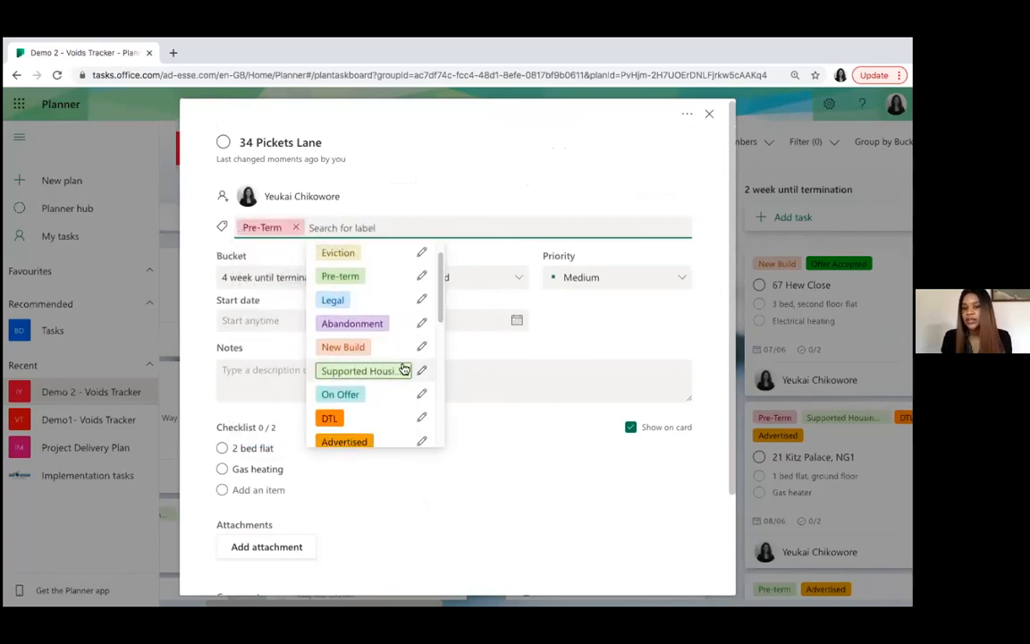
{"action": "left_click", "coordinate": [397, 370]}
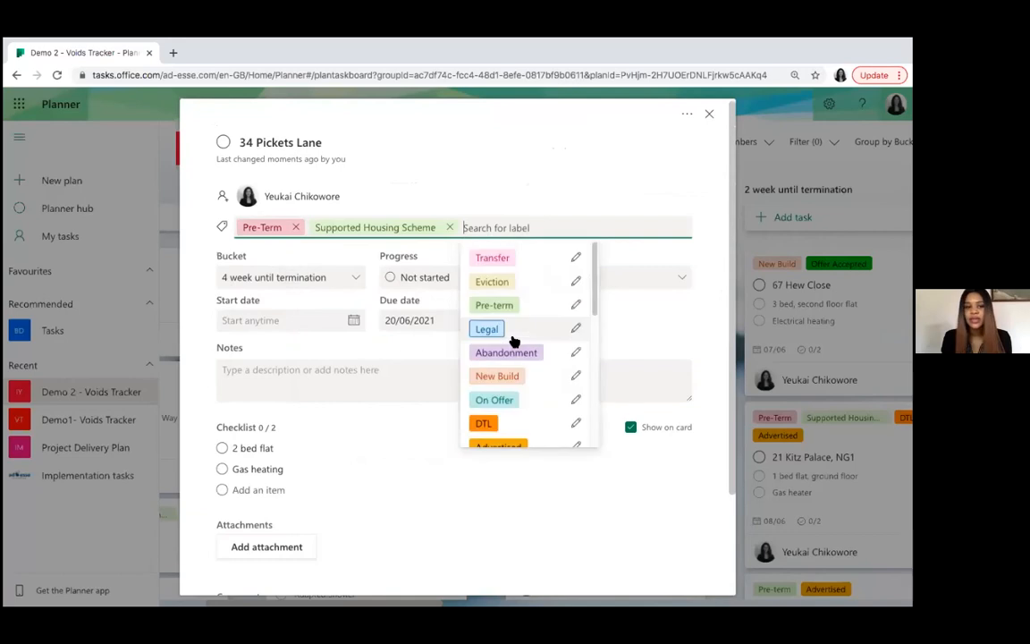
{"action": "left_click", "coordinate": [678, 128]}
{"action": "left_click", "coordinate": [709, 113]}
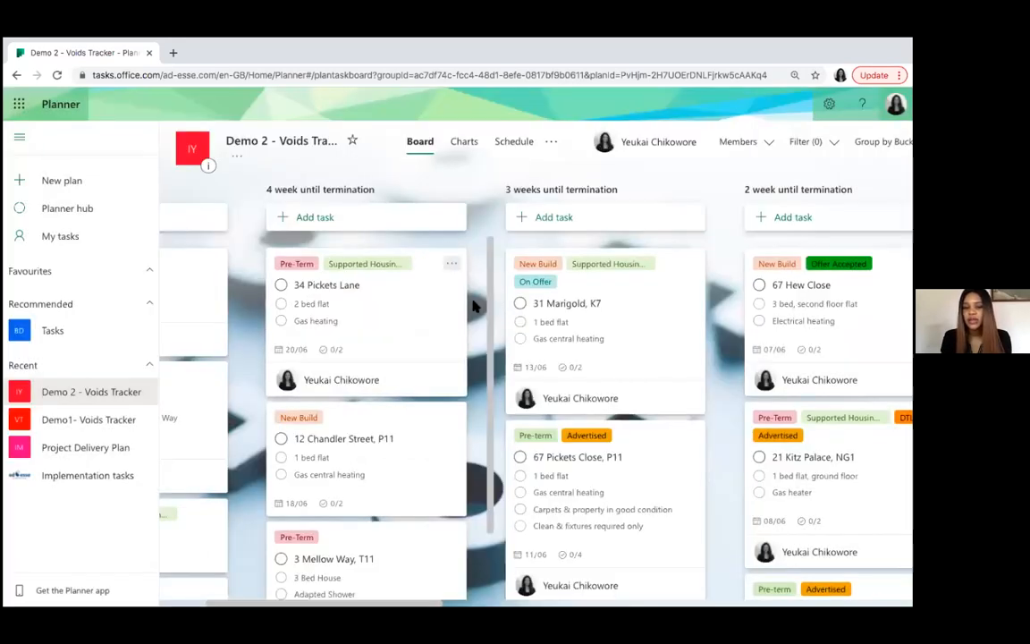
{"action": "mouse_move", "coordinate": [489, 260]}
{"action": "left_mouse_down"}
{"action": "mouse_move", "coordinate": [489, 271]}
{"action": "mouse_move", "coordinate": [473, 247]}
{"action": "left_mouse_up"}
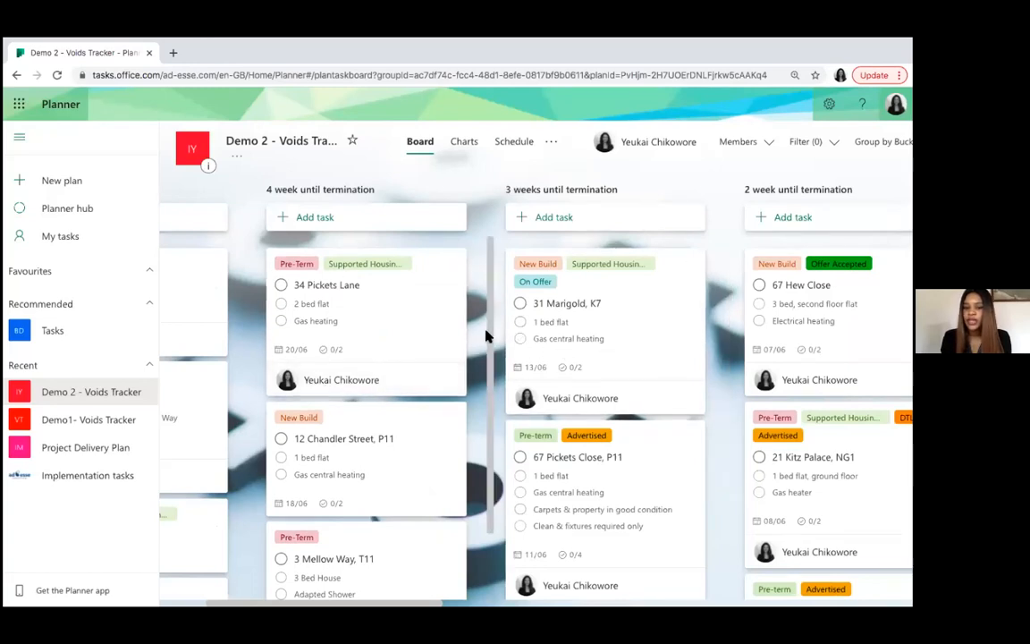
{"action": "scroll", "coordinate": [519, 588], "scroll_direction": "right", "scroll_amount": 8}
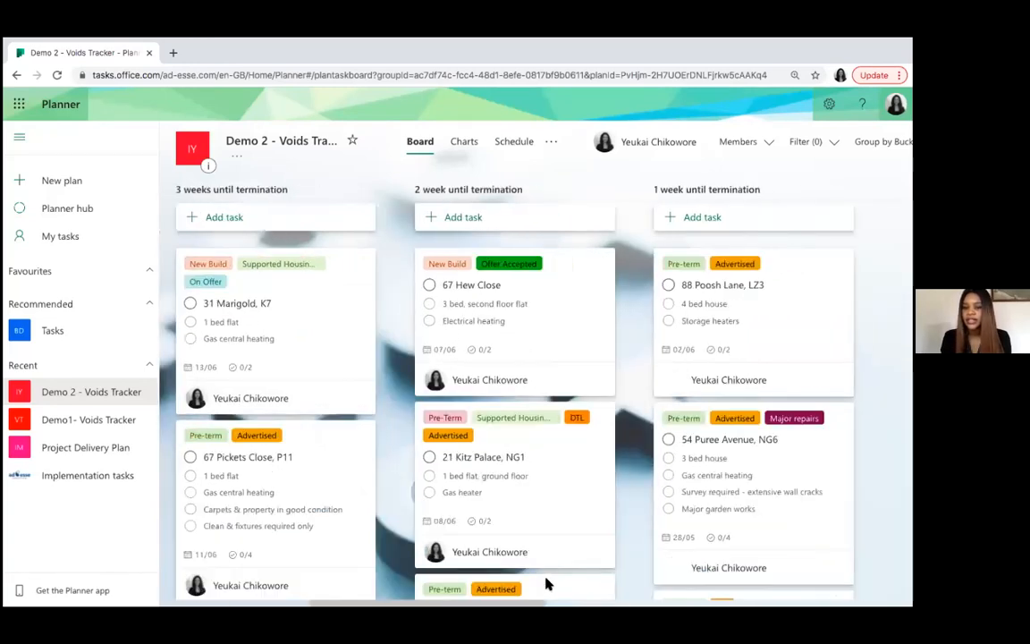
{"action": "scroll", "coordinate": [628, 381], "scroll_direction": "left", "scroll_amount": 1}
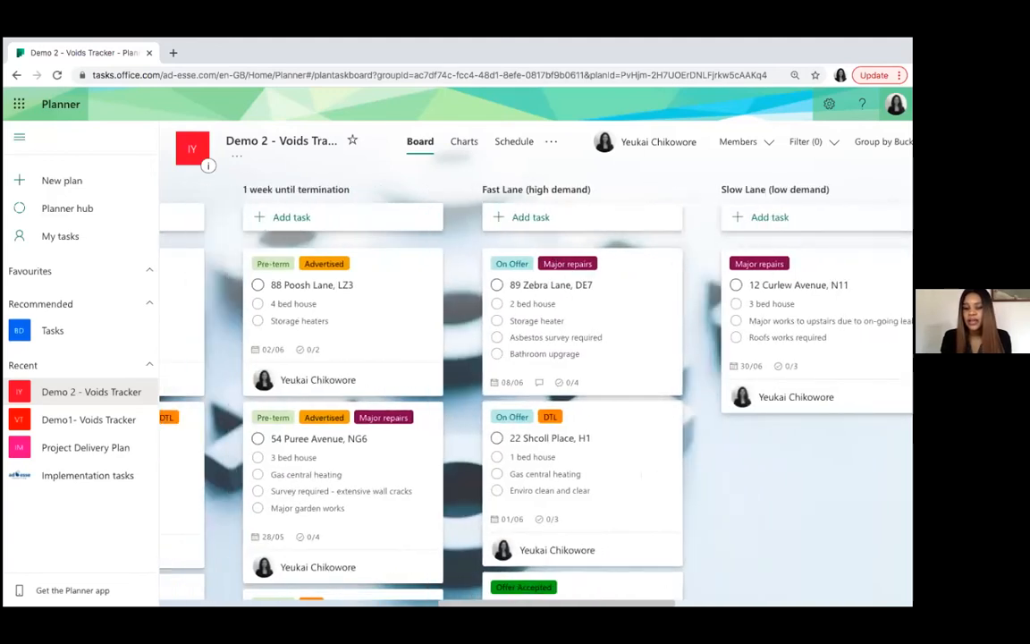
{"action": "scroll", "coordinate": [591, 415], "scroll_direction": "left", "scroll_amount": 4}
{"action": "scroll", "coordinate": [646, 375], "scroll_direction": "right", "scroll_amount": 1}
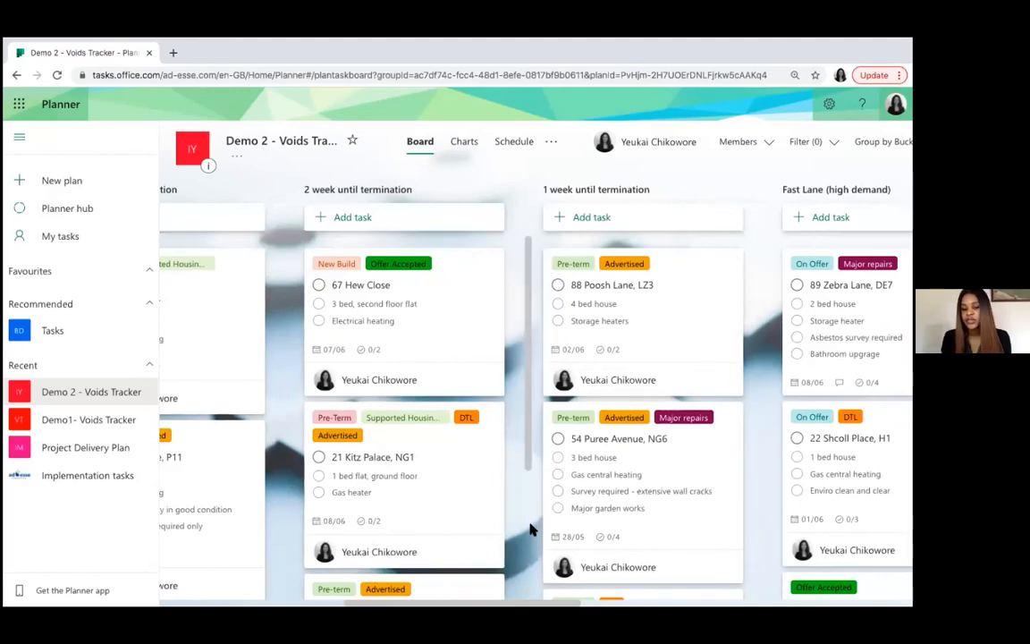
{"action": "scroll", "coordinate": [531, 527], "scroll_direction": "left", "scroll_amount": 1}
{"action": "scroll", "coordinate": [389, 594], "scroll_direction": "left", "scroll_amount": 6}
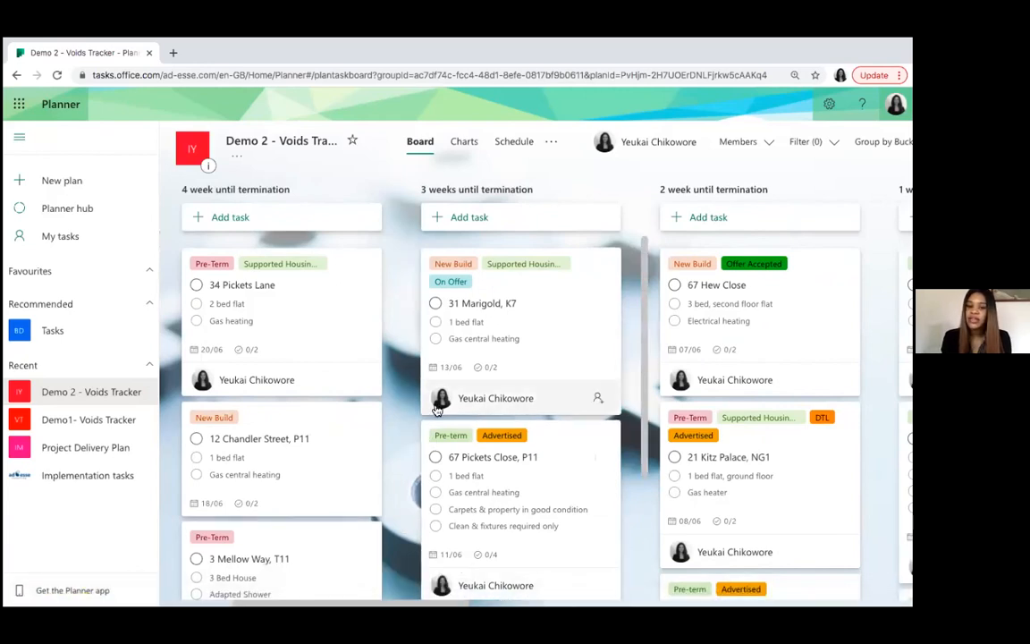
{"action": "scroll", "coordinate": [568, 580], "scroll_direction": "right", "scroll_amount": 10}
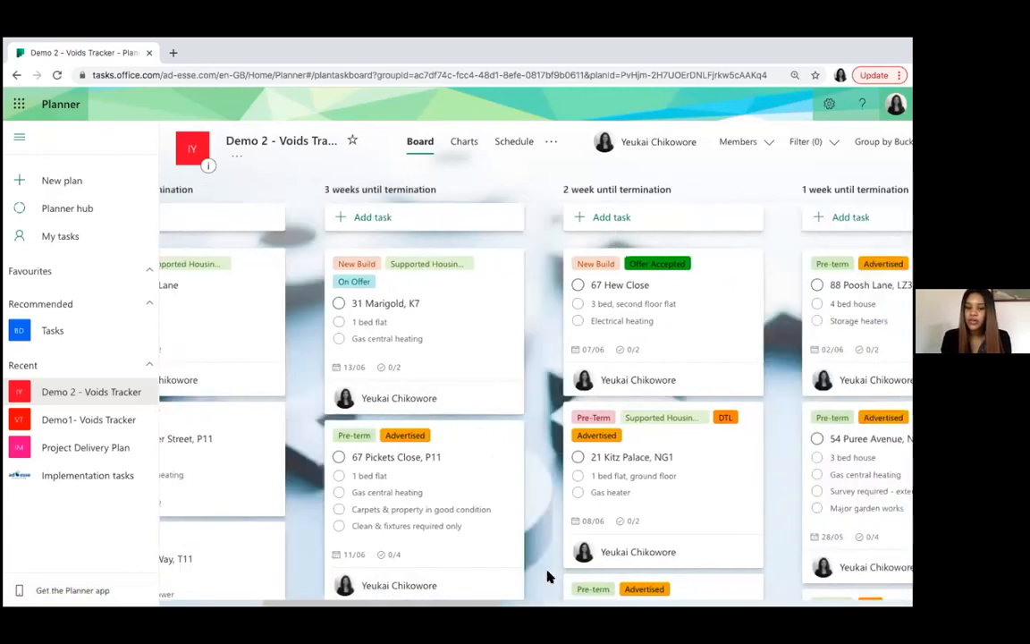
{"action": "scroll", "coordinate": [739, 580], "scroll_direction": "right", "scroll_amount": 5}
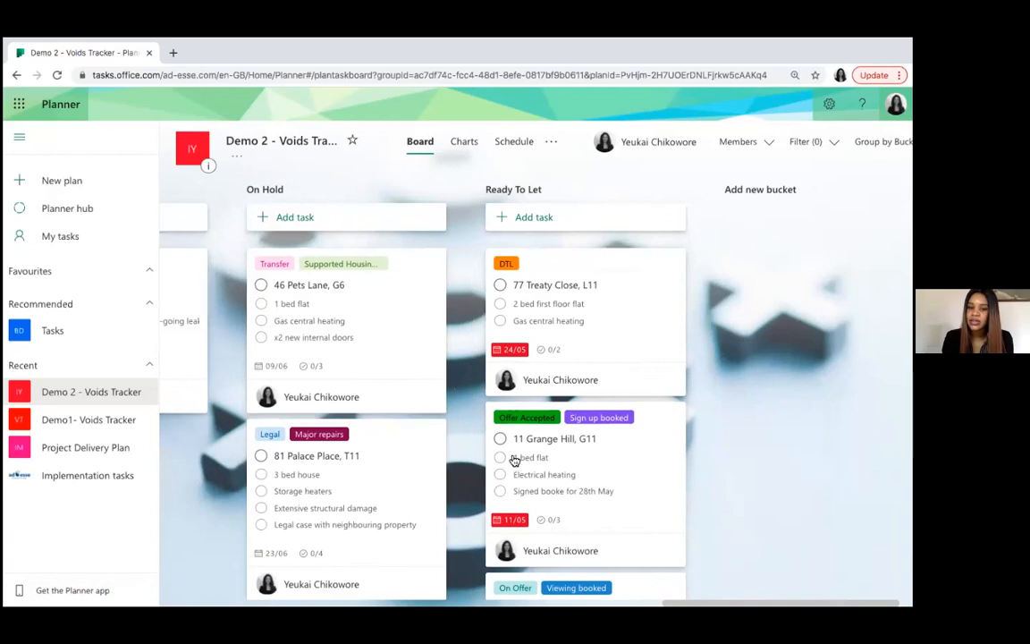
{"action": "scroll", "coordinate": [667, 363], "scroll_direction": "down", "scroll_amount": 2}
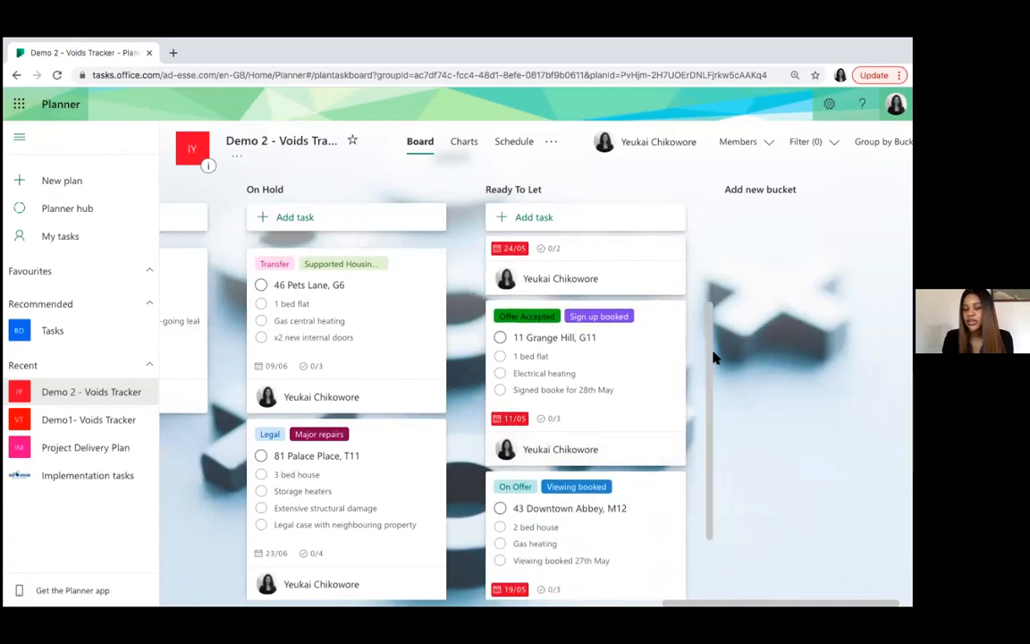
{"action": "scroll", "coordinate": [698, 374], "scroll_direction": "down", "scroll_amount": 1}
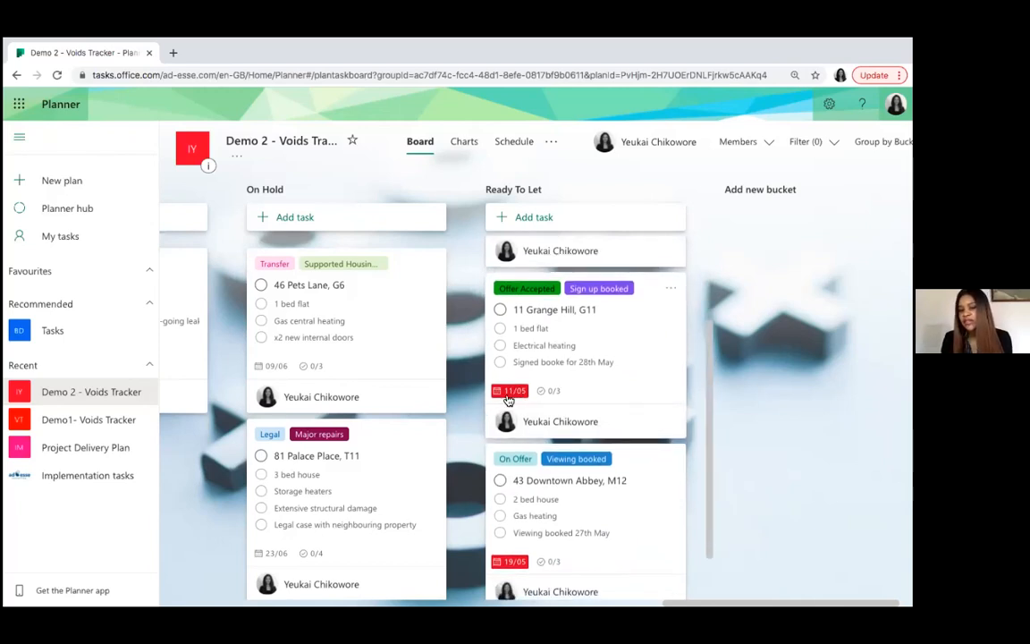
{"action": "mouse_move", "coordinate": [507, 400]}
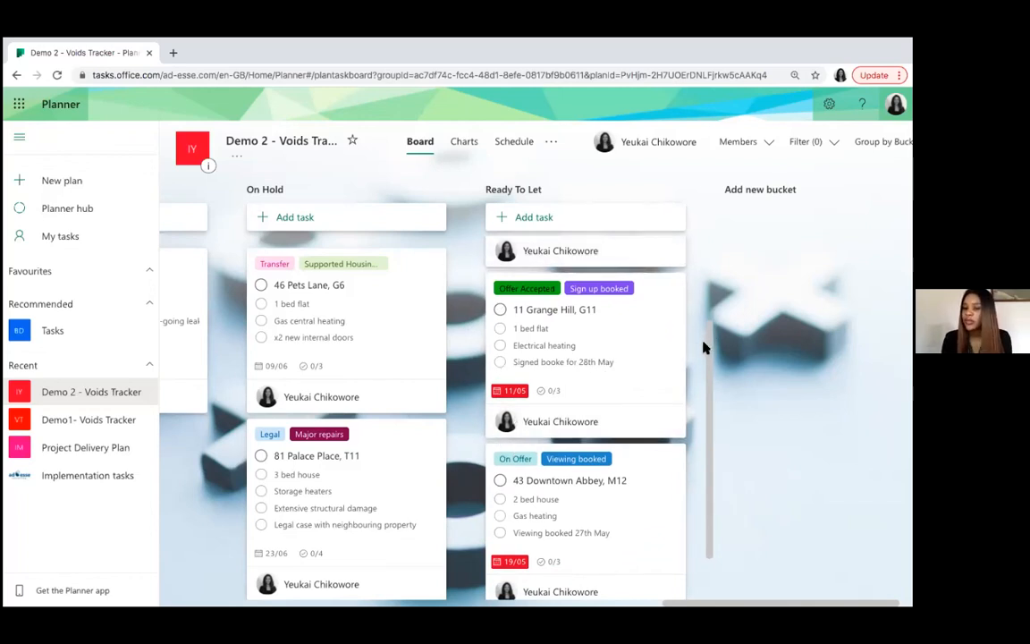
{"action": "scroll", "coordinate": [704, 355], "scroll_direction": "down", "scroll_amount": 2}
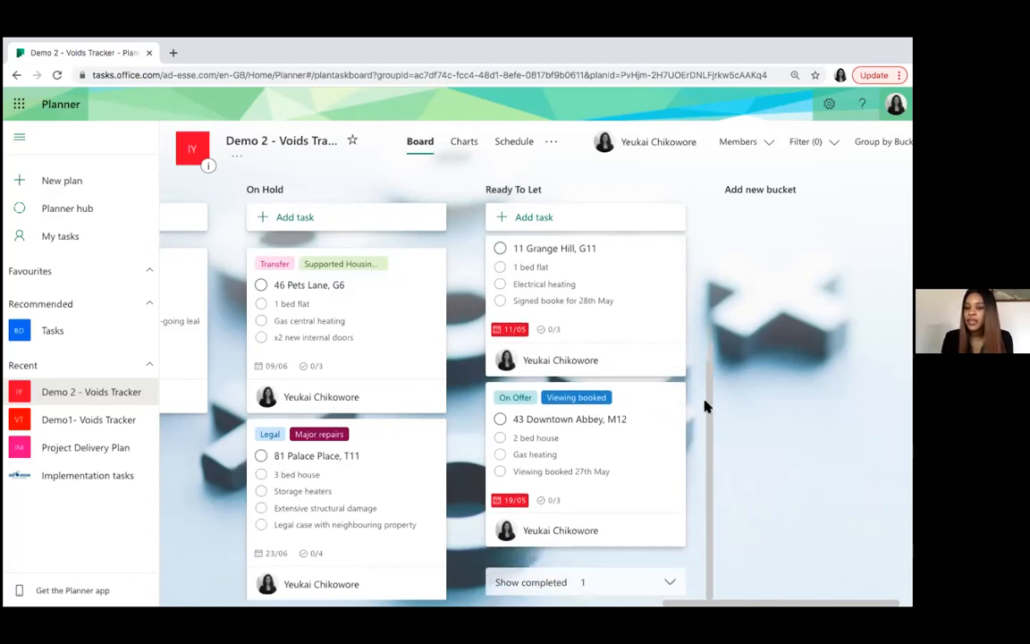
{"action": "scroll", "coordinate": [706, 404], "scroll_direction": "up", "scroll_amount": 1}
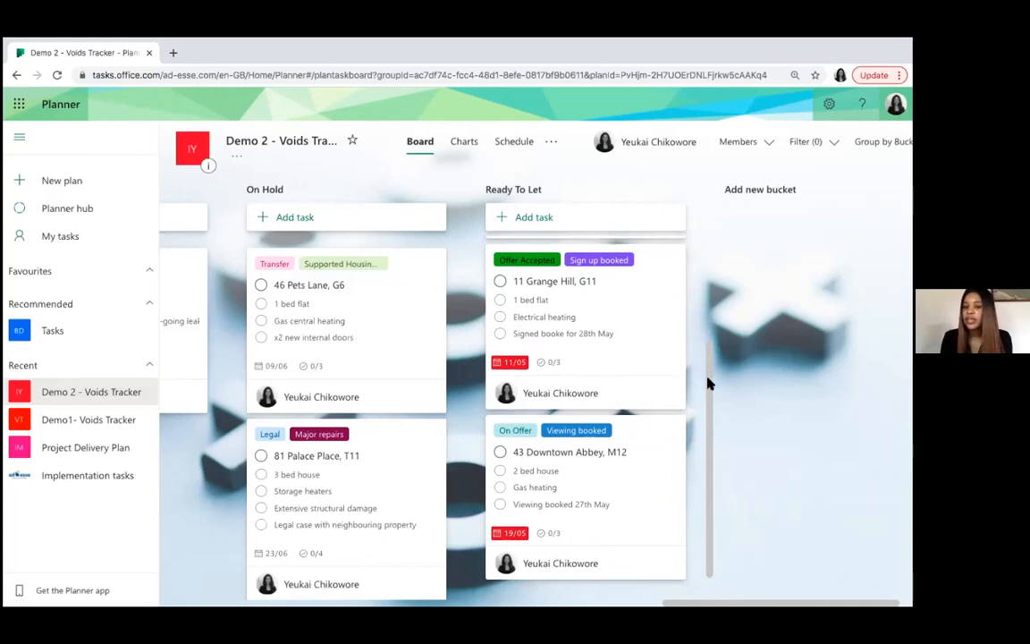
{"action": "scroll", "coordinate": [696, 292], "scroll_direction": "up", "scroll_amount": 2}
{"action": "scroll", "coordinate": [697, 293], "scroll_direction": "up", "scroll_amount": 1}
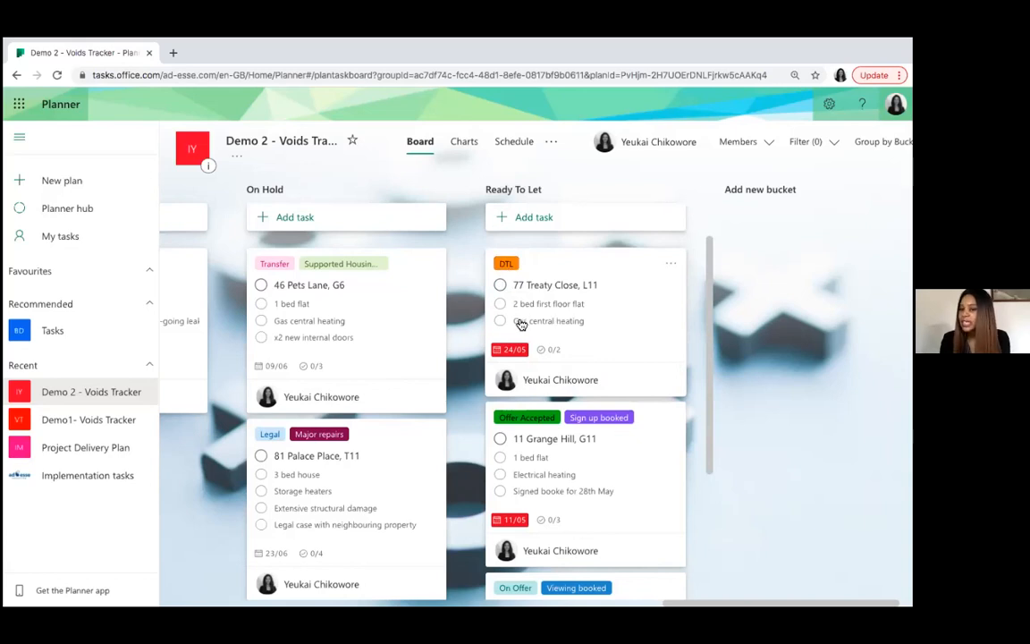
{"action": "left_click", "coordinate": [575, 265]}
{"action": "left_click", "coordinate": [330, 230]}
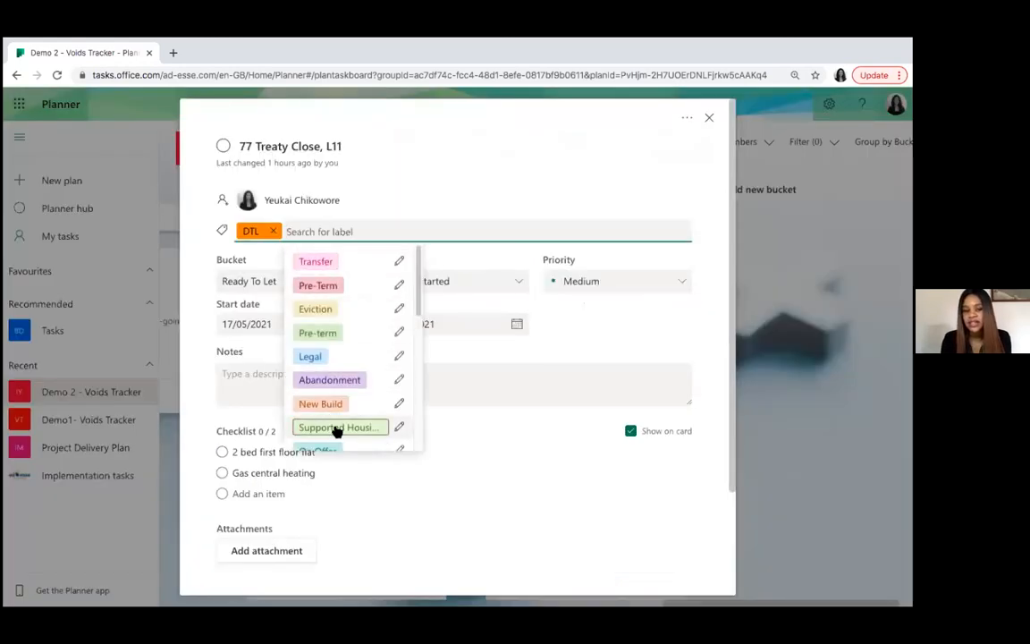
{"action": "left_click_drag", "start_coordinate": [416, 283], "coordinate": [409, 304]}
{"action": "scroll", "coordinate": [410, 304], "scroll_direction": "down", "scroll_amount": 1}
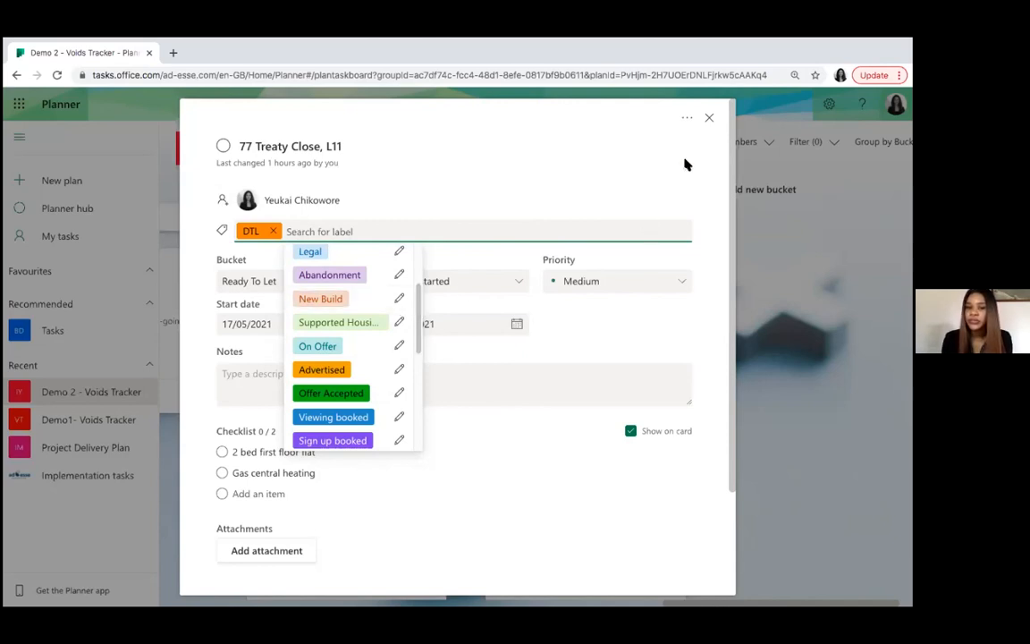
{"action": "left_click", "coordinate": [709, 123]}
{"action": "left_click", "coordinate": [711, 122]}
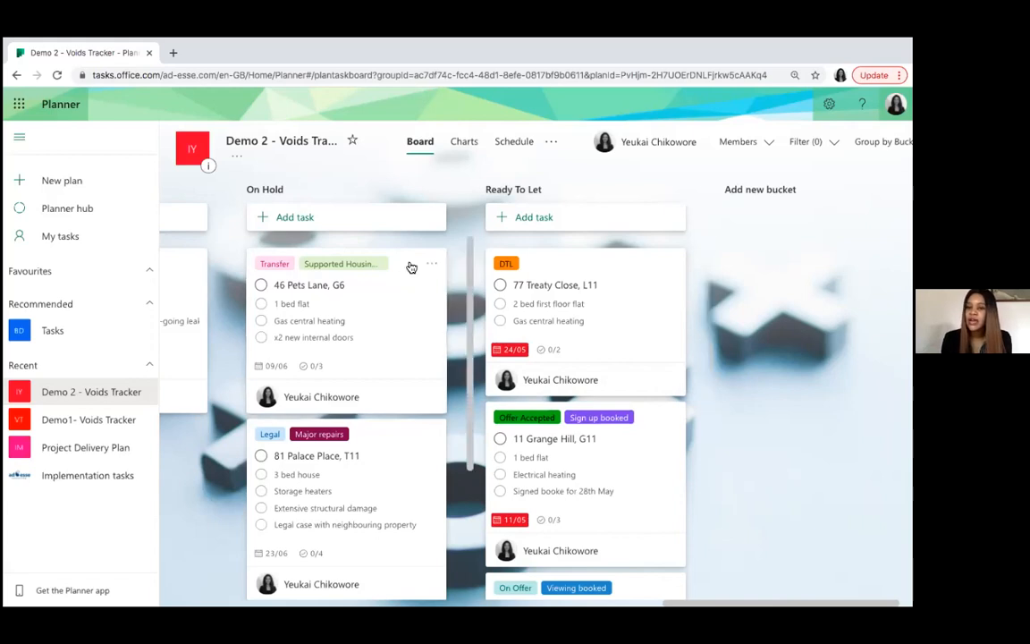
- Switch the Demo 2 - Voids Tracker plan to Charts and scroll down through the Status, Priority, Bucket and Members charts
{"action": "left_click", "coordinate": [550, 142]}
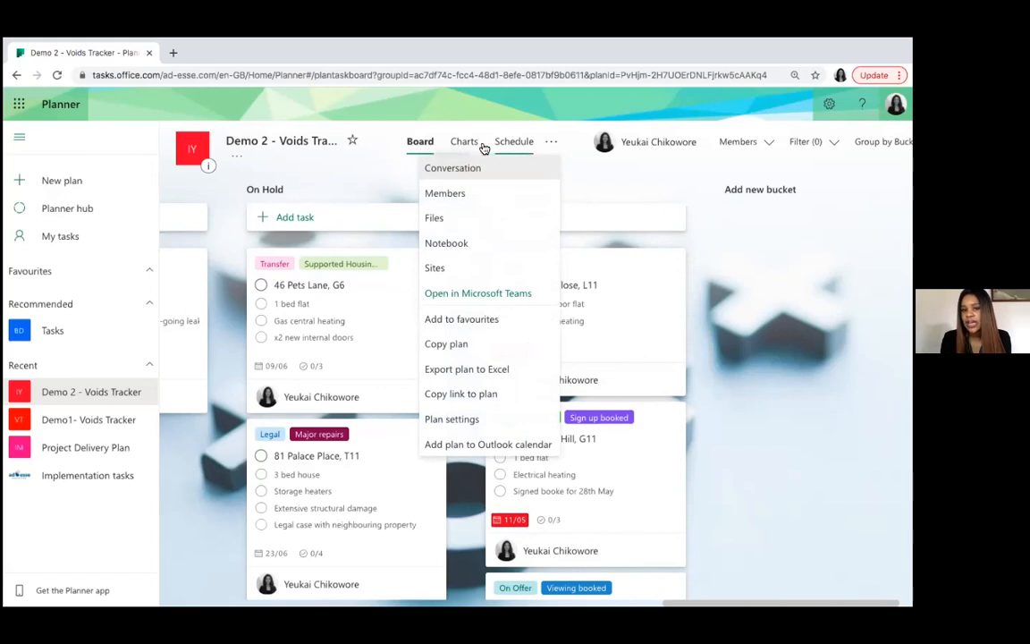
{"action": "left_click", "coordinate": [417, 146]}
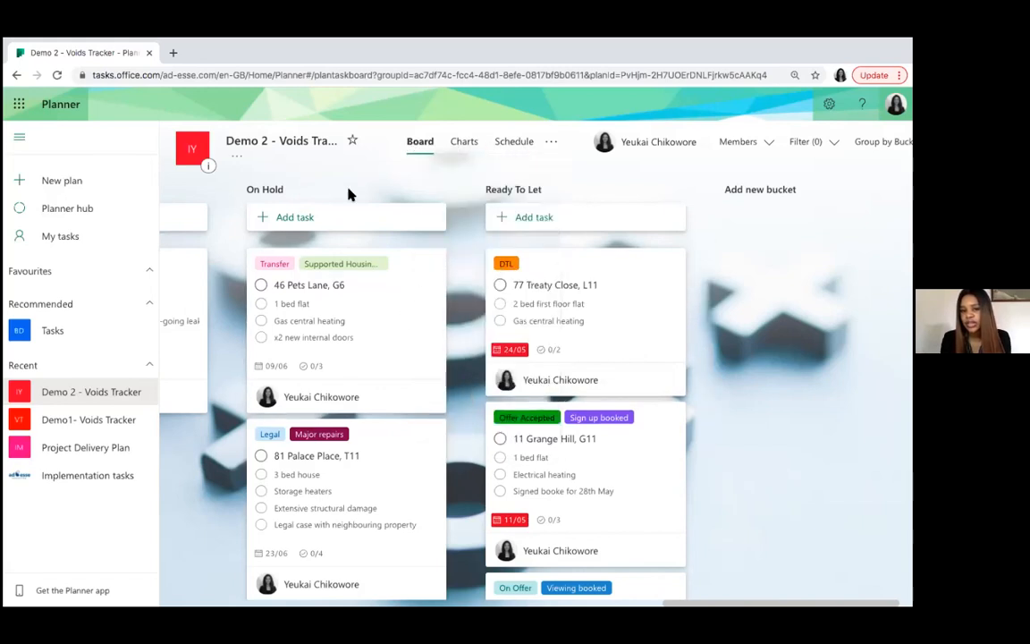
{"action": "left_click", "coordinate": [460, 143]}
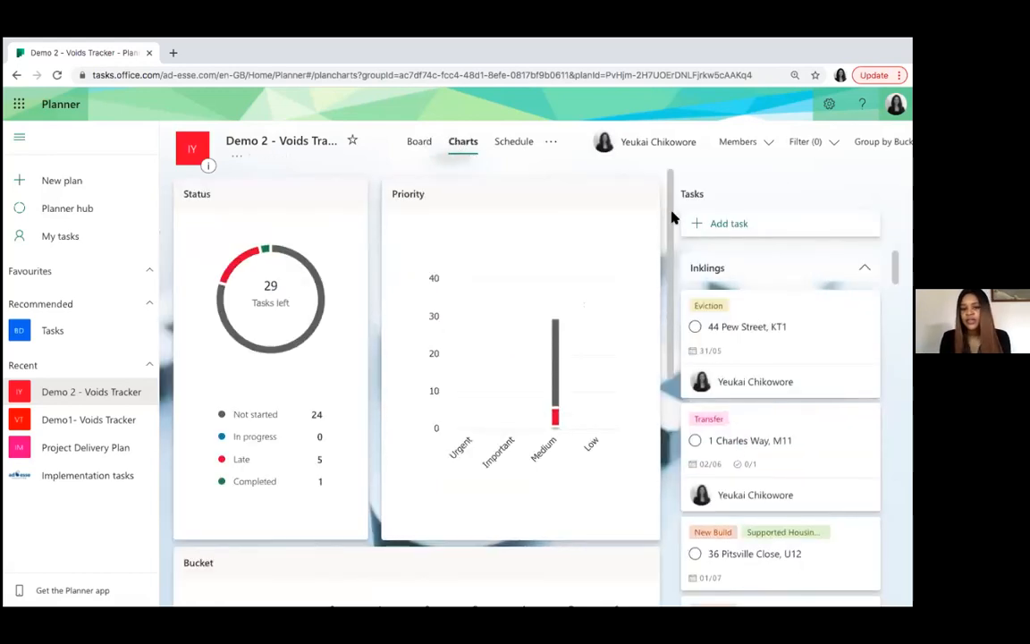
{"action": "scroll", "coordinate": [665, 306], "scroll_direction": "down", "scroll_amount": 1}
{"action": "scroll", "coordinate": [664, 306], "scroll_direction": "down", "scroll_amount": 3}
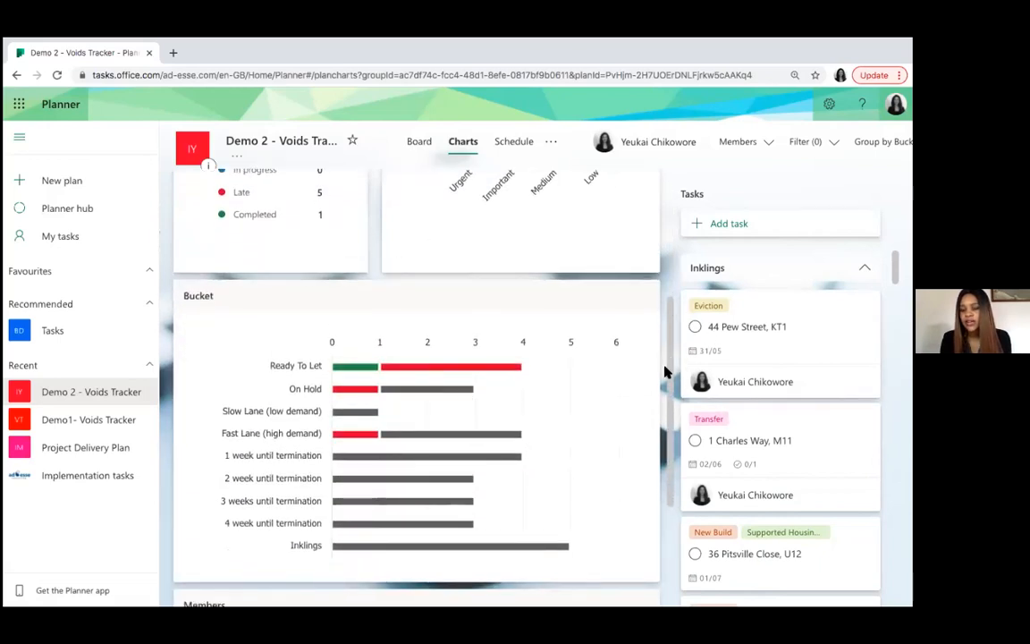
{"action": "scroll", "coordinate": [667, 519], "scroll_direction": "down", "scroll_amount": 3}
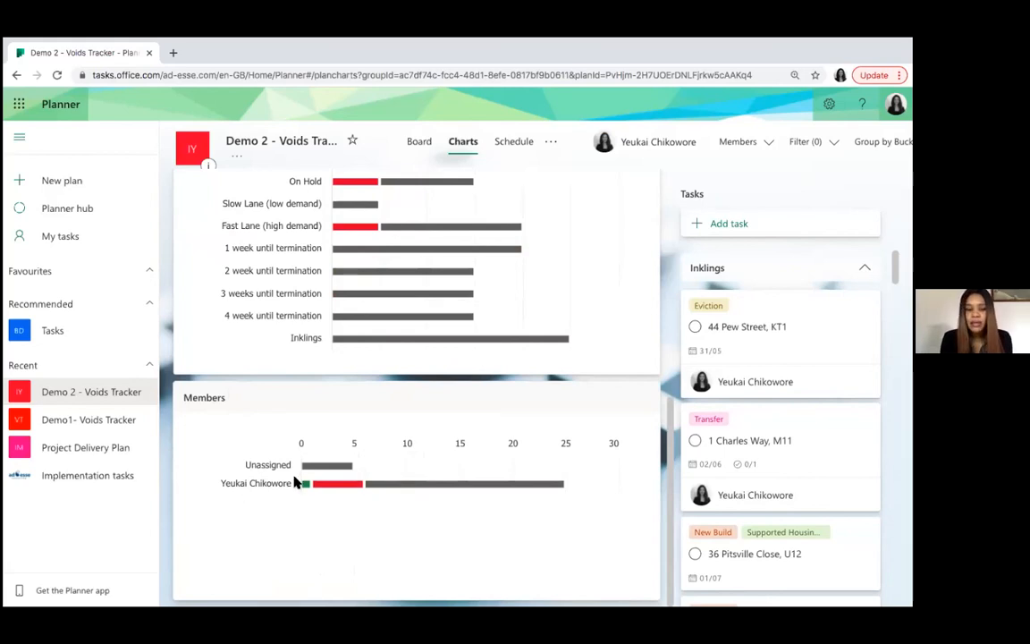
- Scroll back up to the summary of 29 tasks left, 5 late and 1 completed, then return to the board
{"action": "mouse_move", "coordinate": [329, 488]}
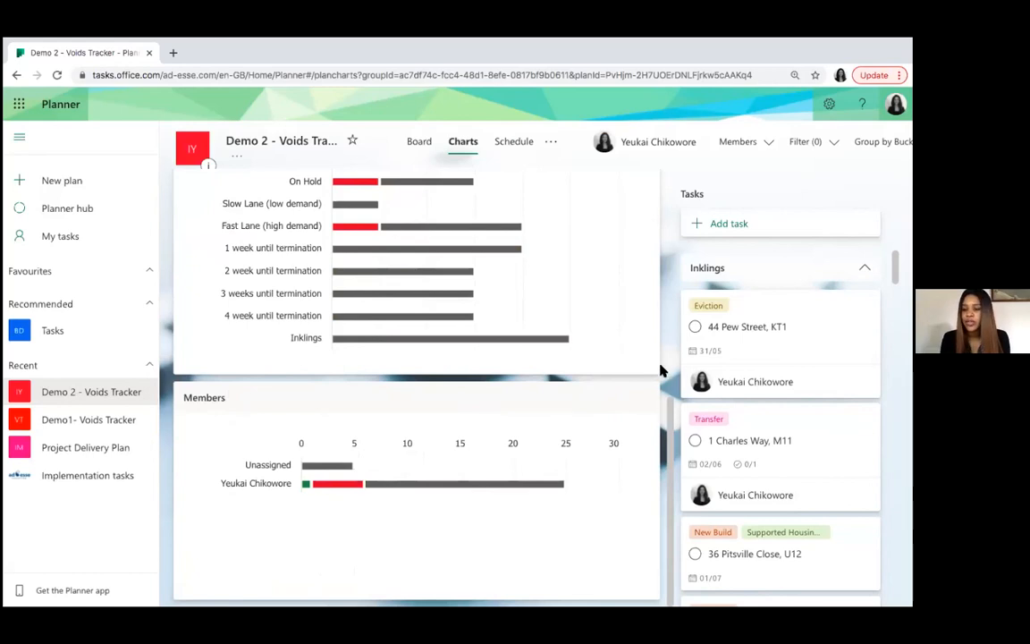
{"action": "scroll", "coordinate": [640, 325], "scroll_direction": "up", "scroll_amount": 2}
{"action": "scroll", "coordinate": [626, 322], "scroll_direction": "up", "scroll_amount": 2}
{"action": "mouse_move", "coordinate": [358, 367]}
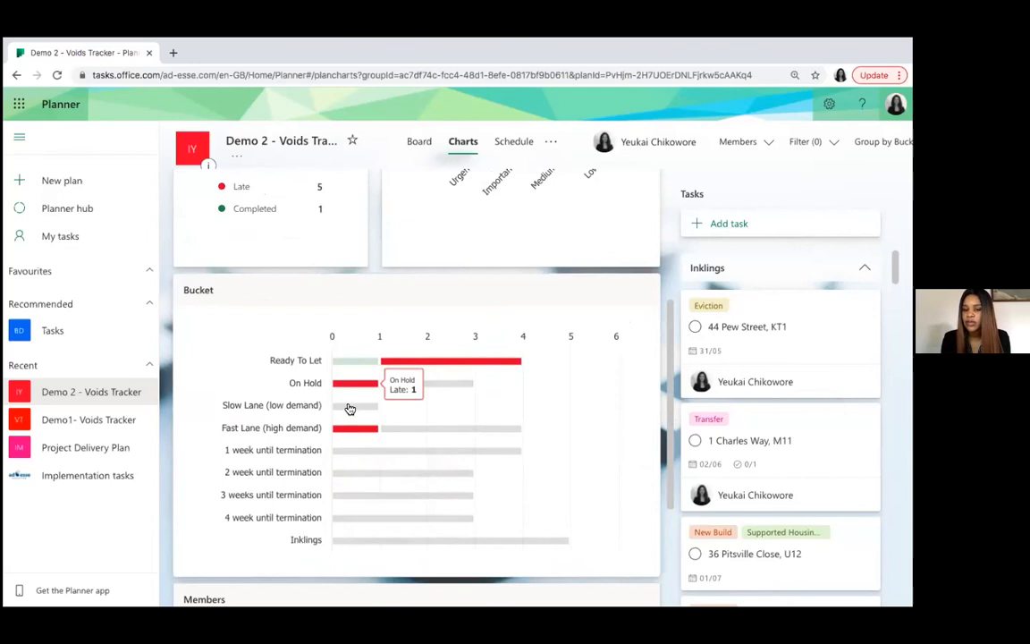
{"action": "mouse_move", "coordinate": [350, 409]}
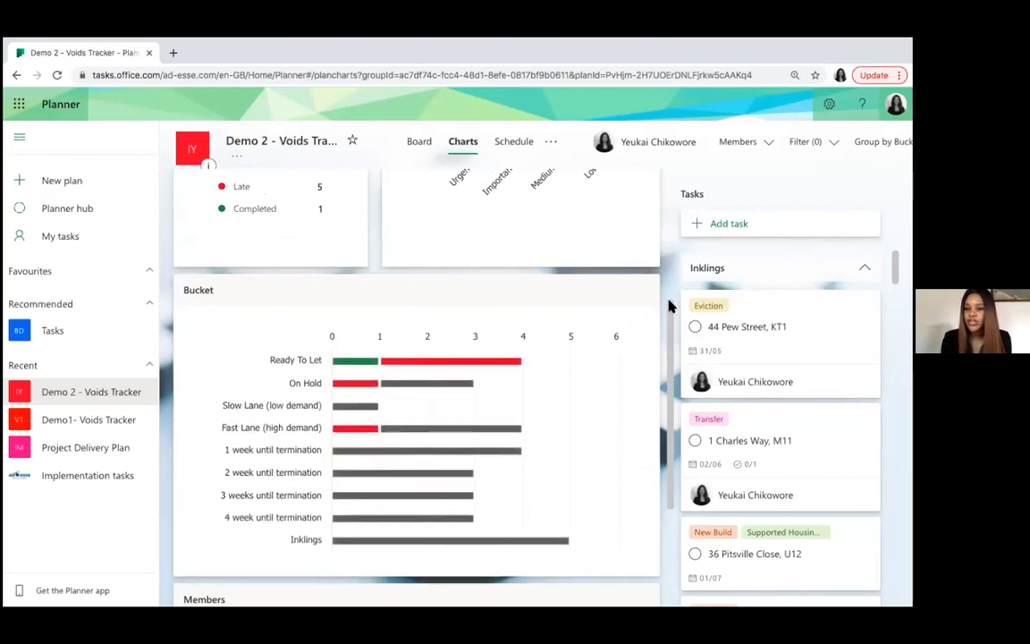
{"action": "scroll", "coordinate": [646, 260], "scroll_direction": "up", "scroll_amount": 3}
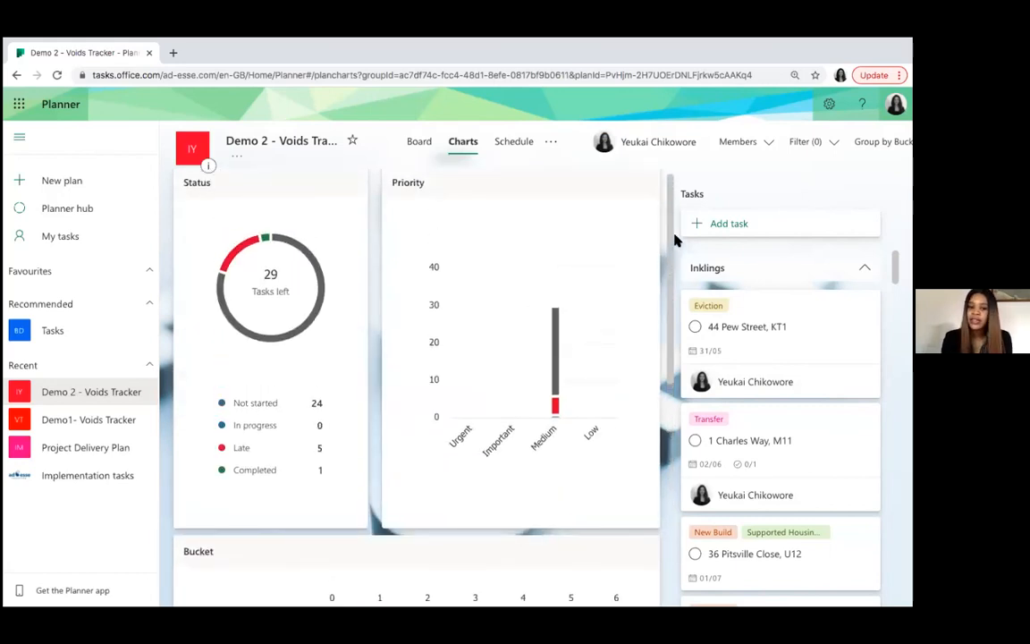
{"action": "scroll", "coordinate": [672, 234], "scroll_direction": "up", "scroll_amount": 1}
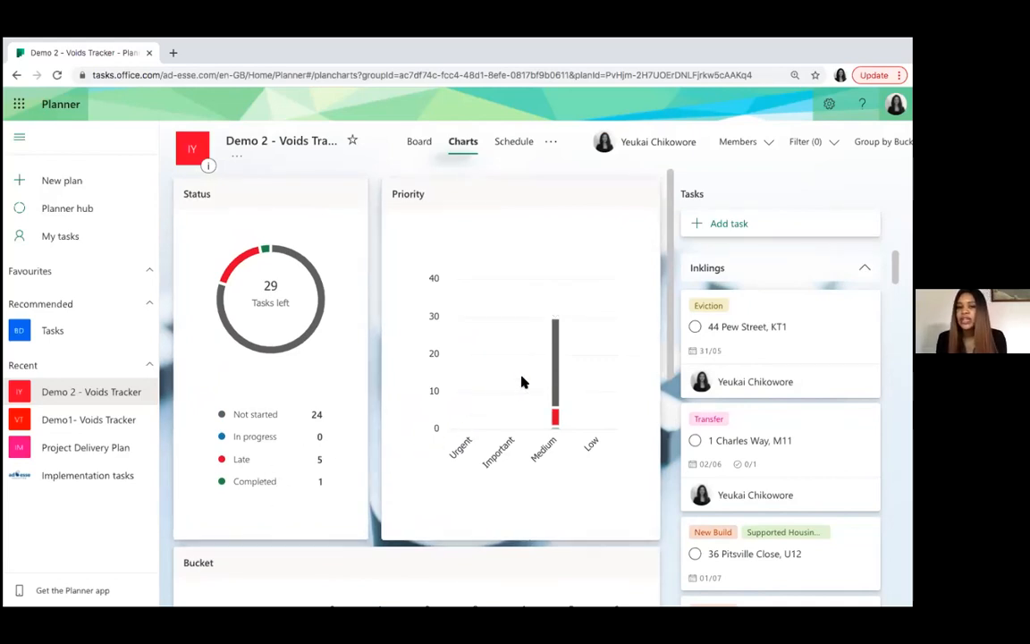
{"action": "left_click", "coordinate": [408, 146]}
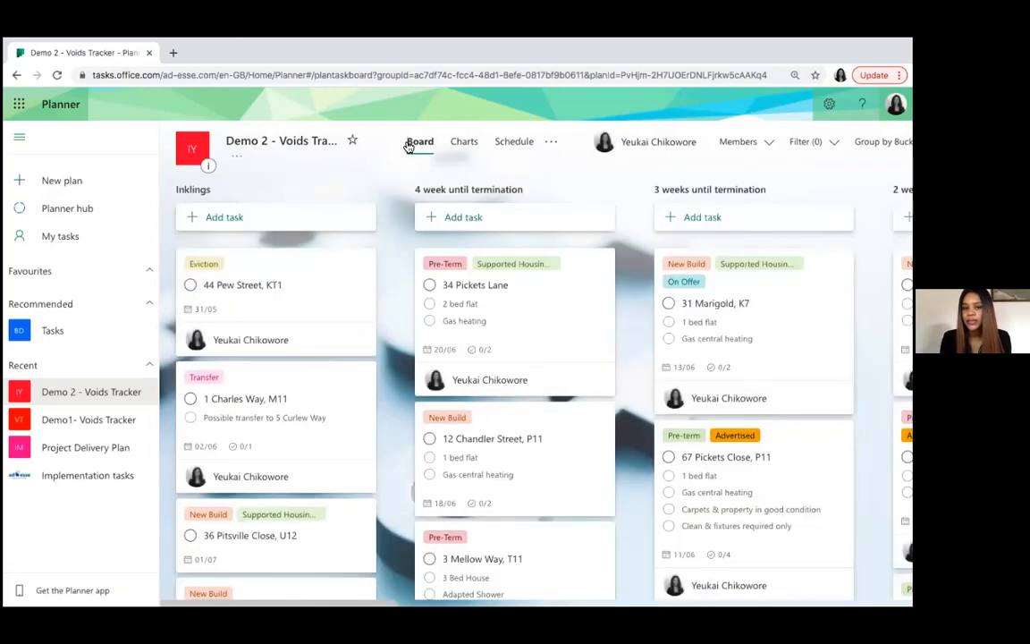
- Copy the 34 Pickets Lane task and rename the copy to 30 Pickets Lane
{"action": "left_click", "coordinate": [598, 265]}
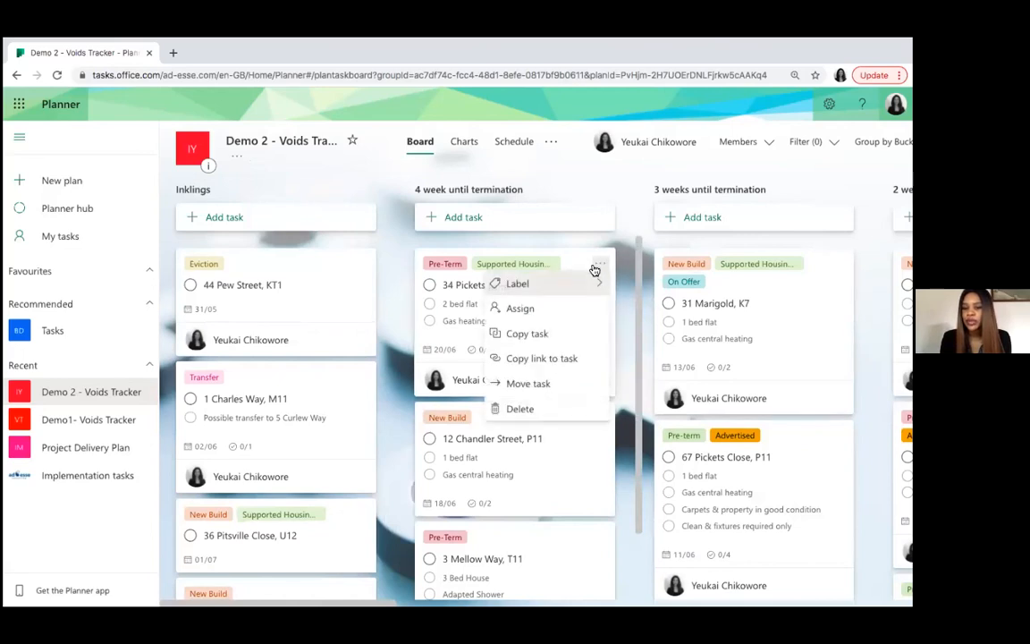
{"action": "left_click", "coordinate": [534, 334]}
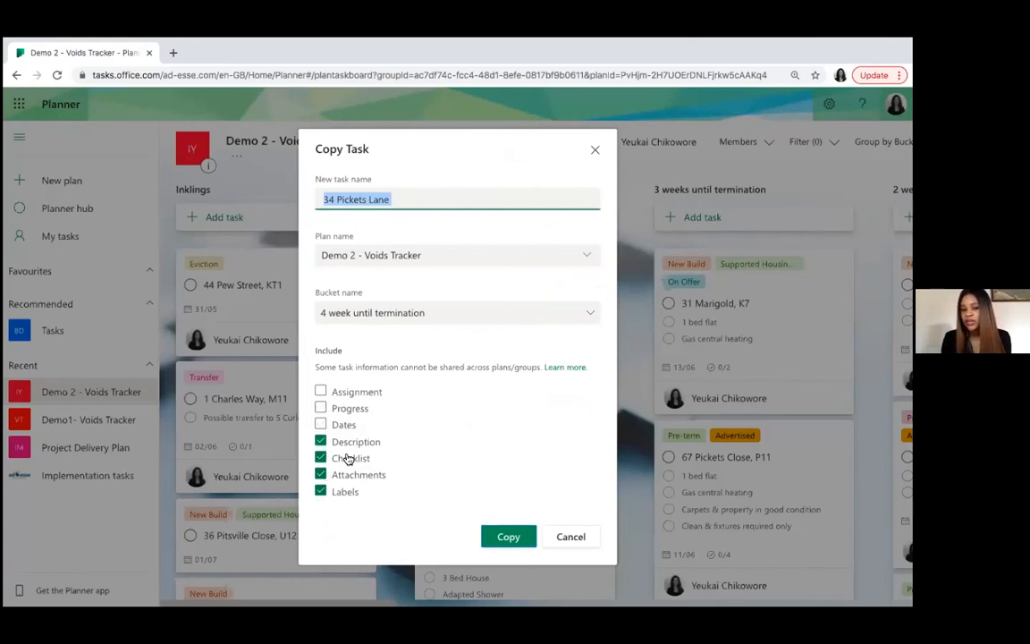
{"action": "left_click", "coordinate": [337, 200]}
{"action": "key", "text": "Delete"}
{"action": "key", "text": "BackSpace"}
{"action": "type", "text": "0"}
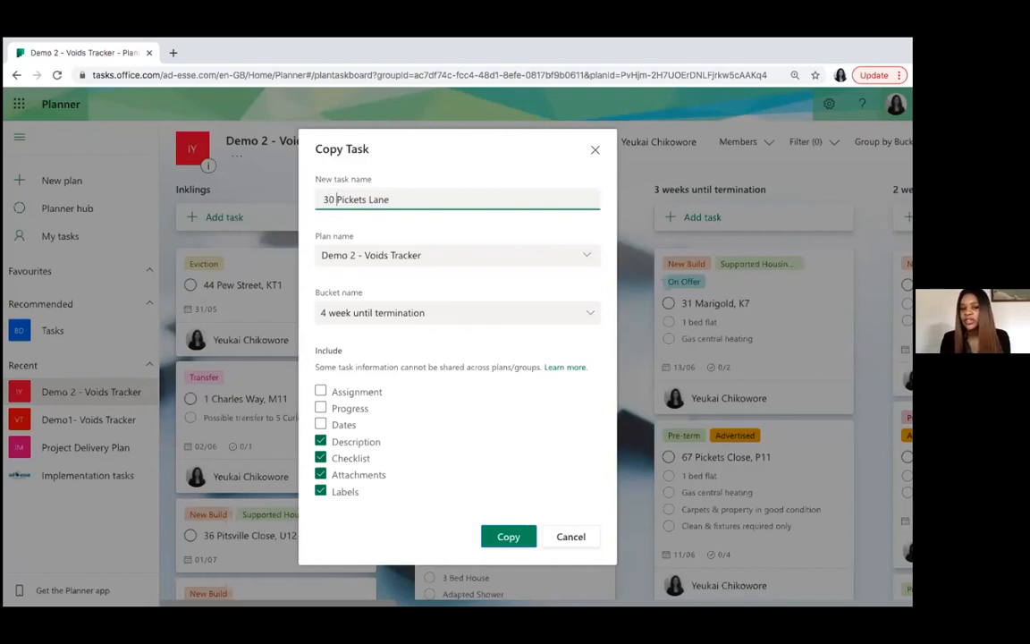
{"action": "left_click", "coordinate": [320, 441]}
{"action": "left_click", "coordinate": [320, 457]}
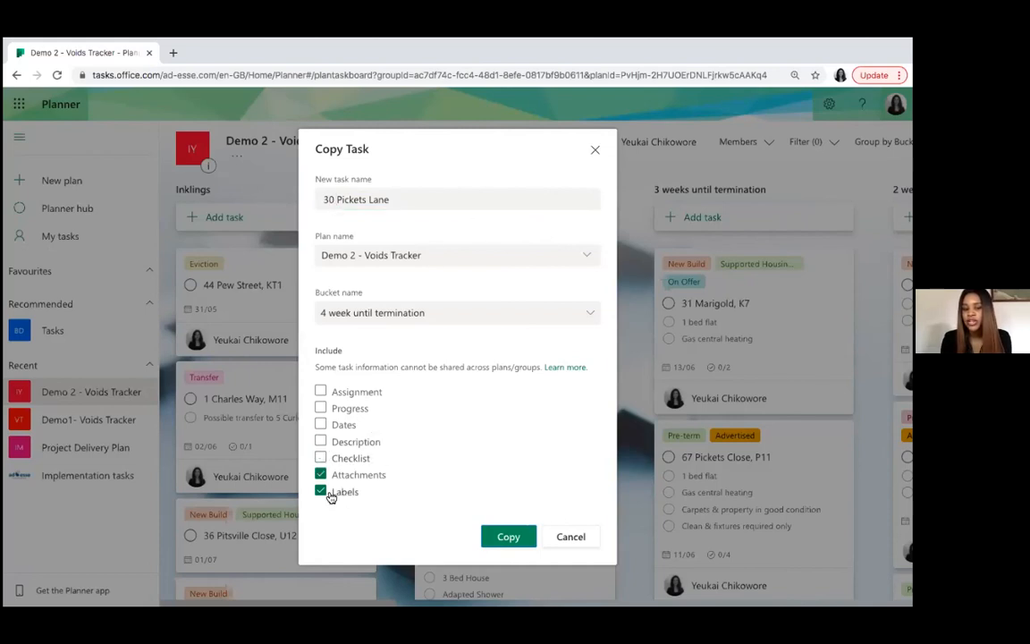
{"action": "left_click", "coordinate": [503, 537]}
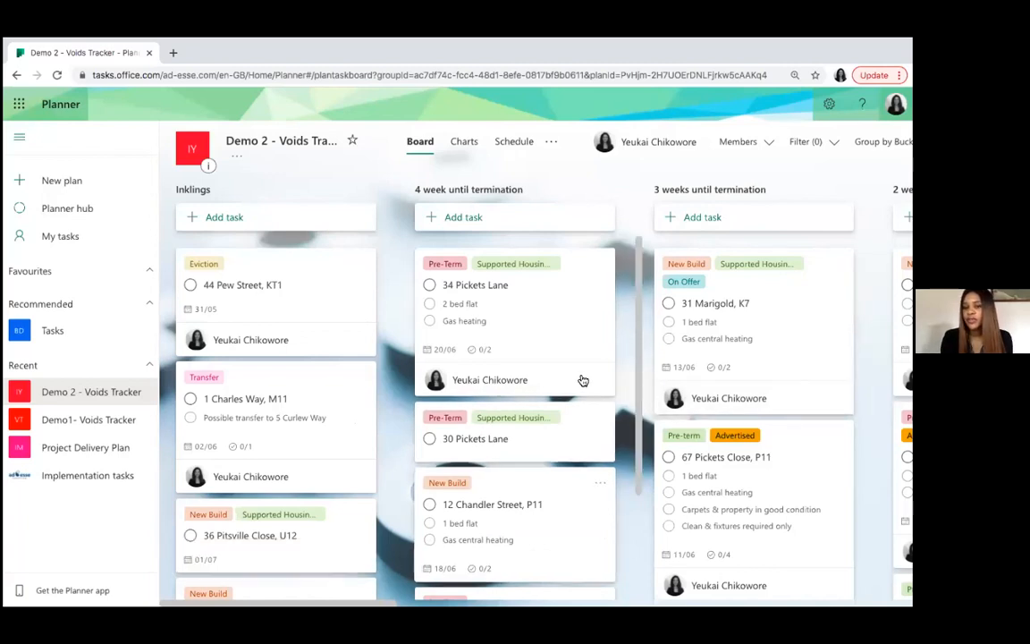
{"action": "left_click", "coordinate": [551, 142]}
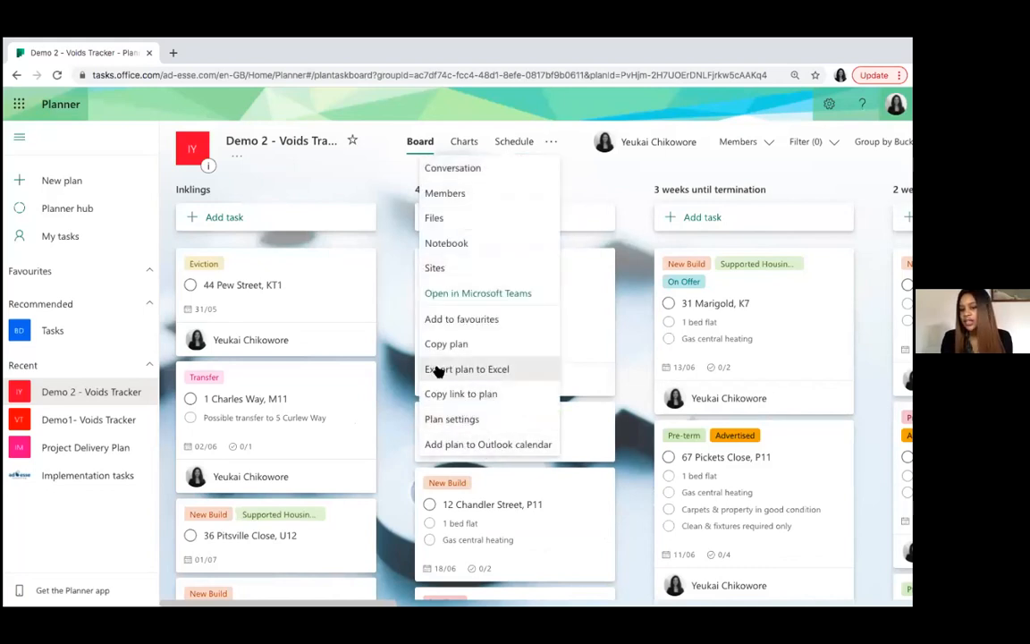
- Export the Demo 2 - Voids Tracker plan to an Excel workbook
{"action": "left_click", "coordinate": [483, 370]}
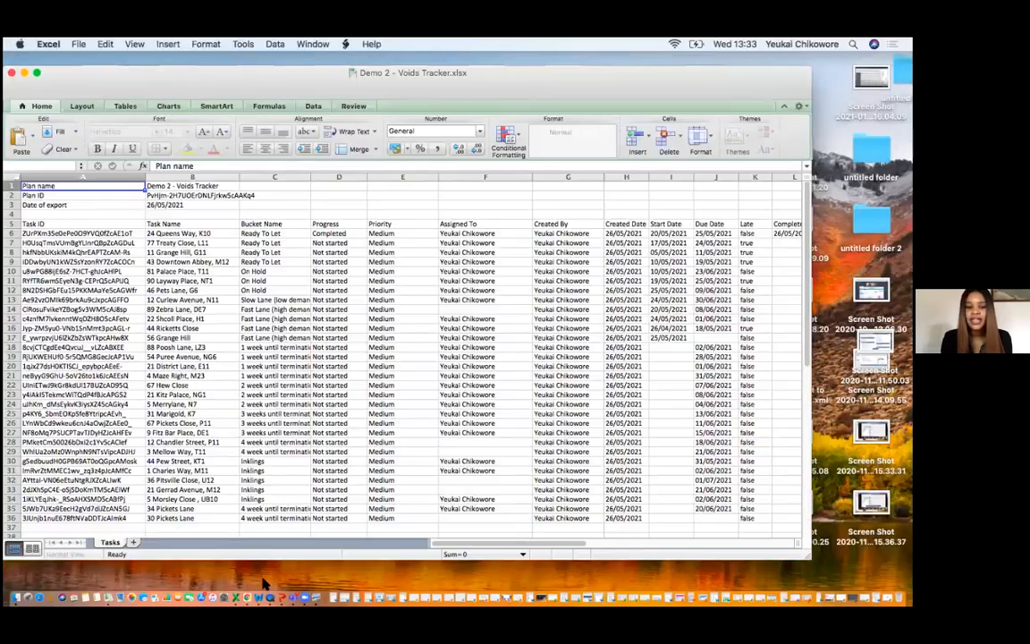
- Switch from Excel back to the Planner board in Google Chrome
{"action": "left_click", "coordinate": [247, 597]}
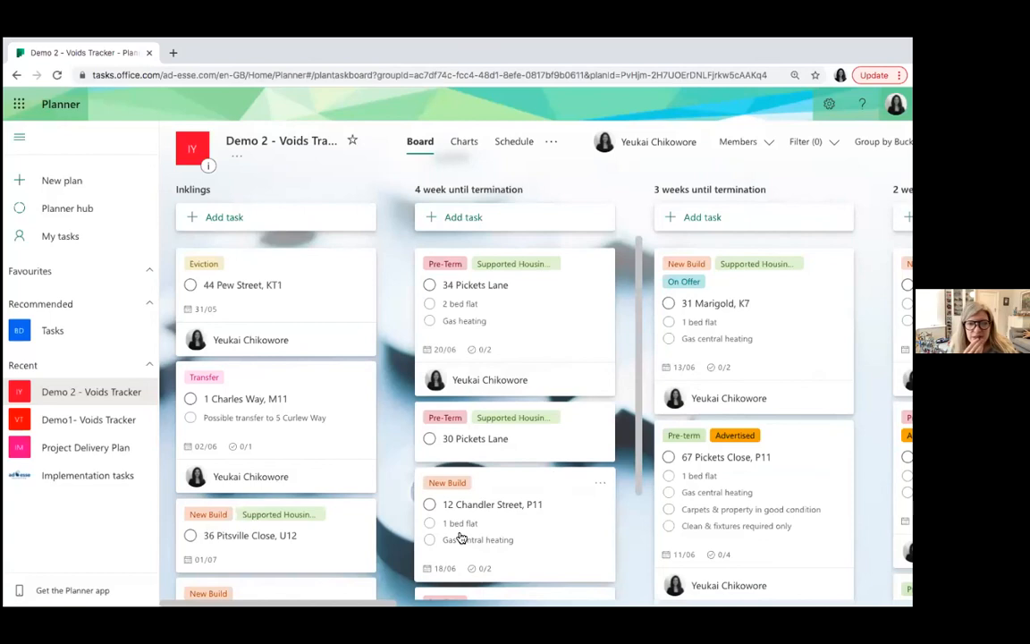
{"action": "scroll", "coordinate": [624, 578], "scroll_direction": "right", "scroll_amount": 10}
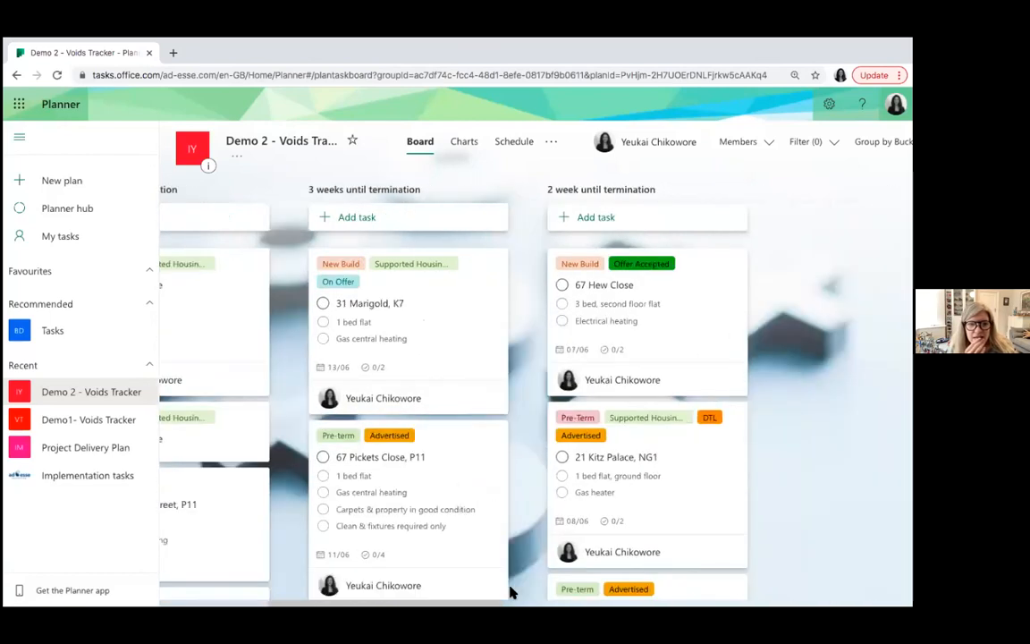
{"action": "scroll", "coordinate": [624, 579], "scroll_direction": "right", "scroll_amount": 5}
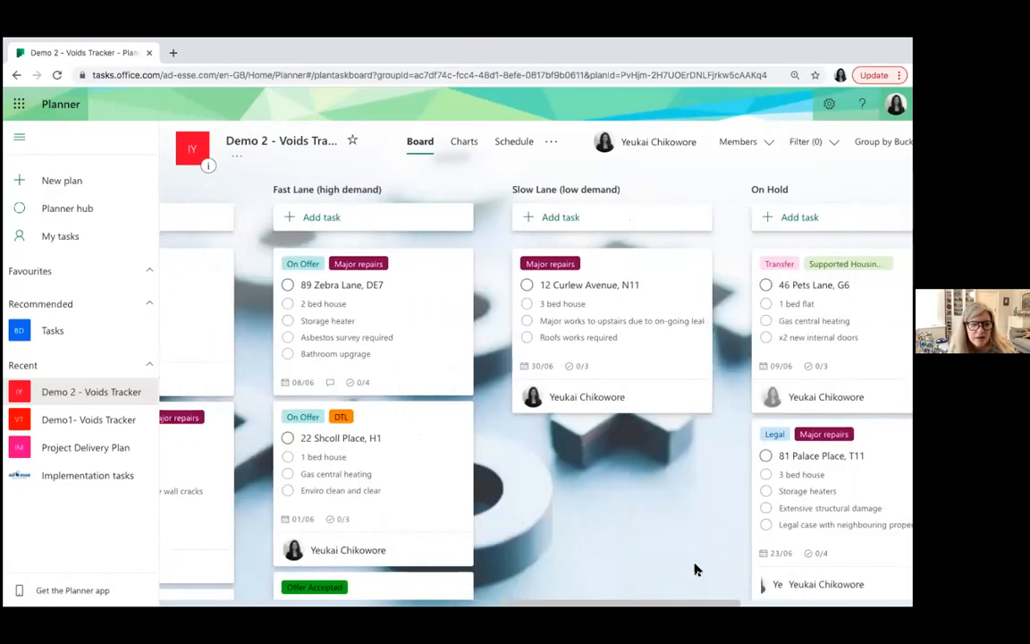
{"action": "scroll", "coordinate": [715, 583], "scroll_direction": "right", "scroll_amount": 5}
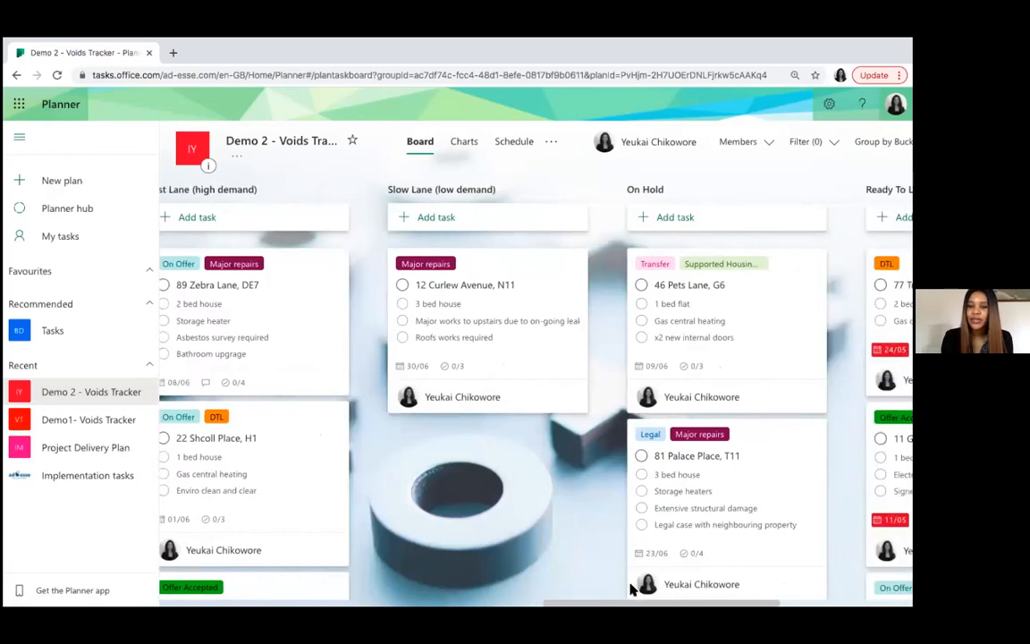